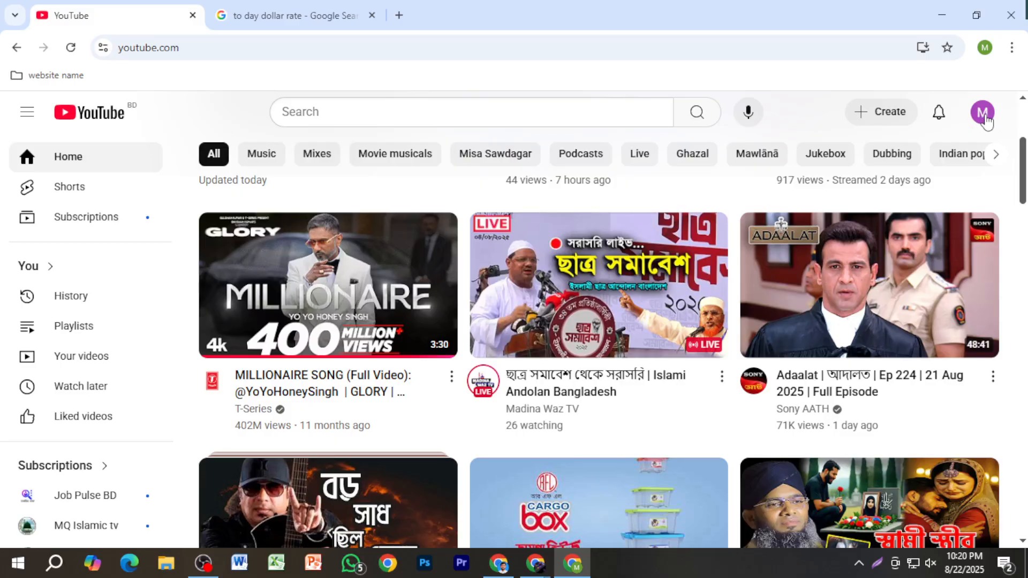
# Step: Open the form for creating a new channel from the YouTube account settings, ready for the channel name
pyautogui.click(983, 113)
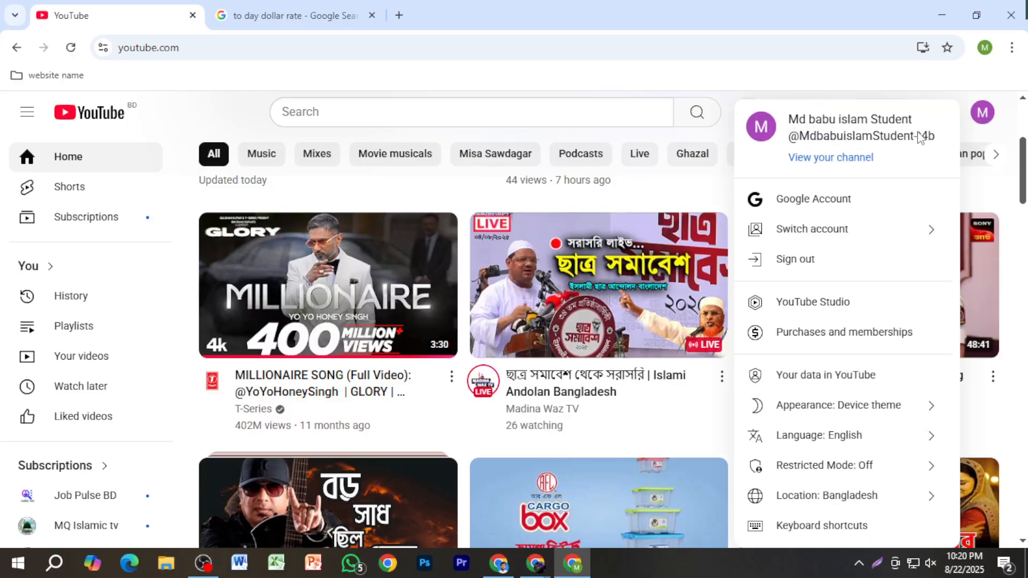
pyautogui.scroll(-3, 835, 457)
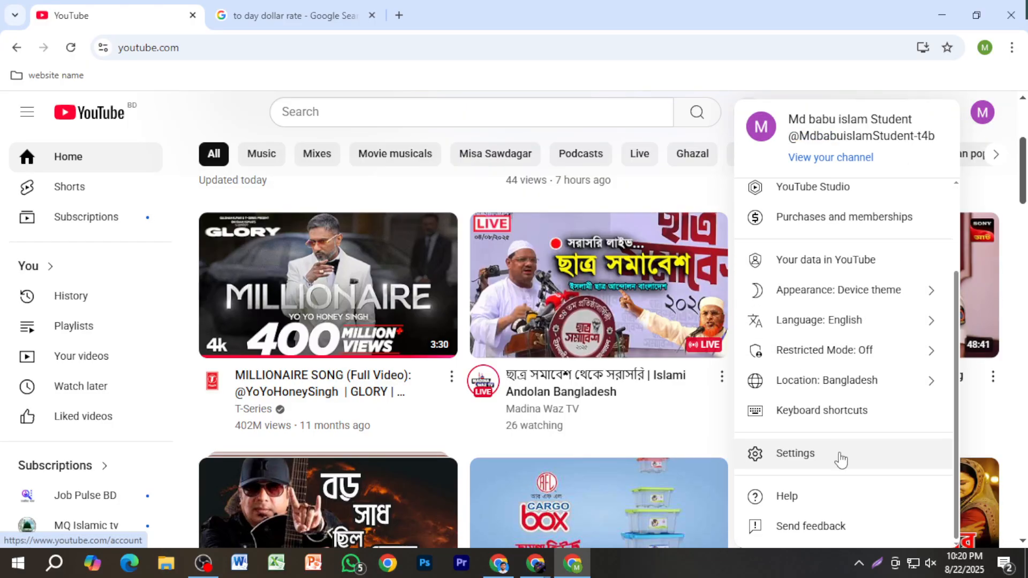
pyautogui.click(840, 454)
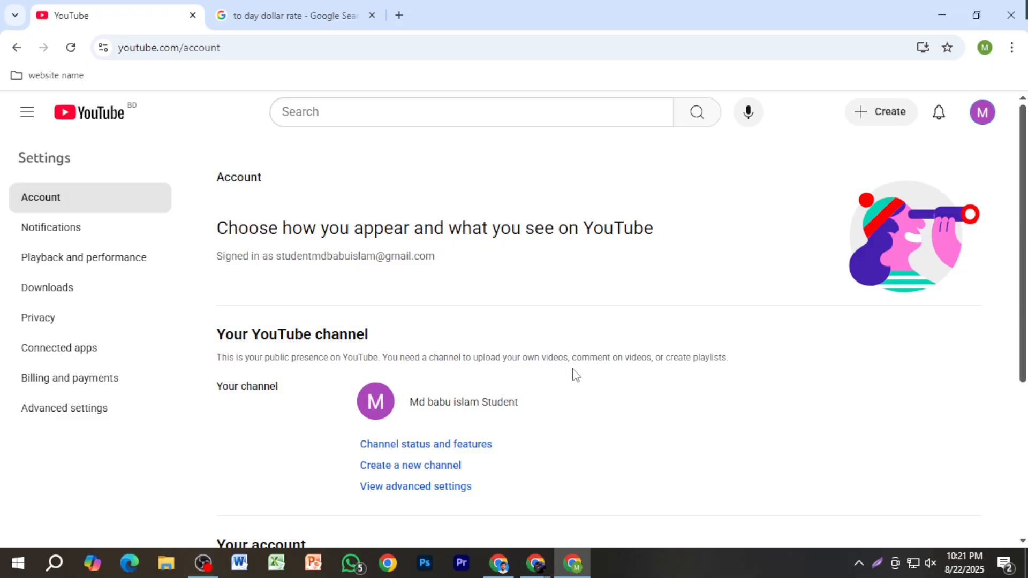
pyautogui.click(454, 472)
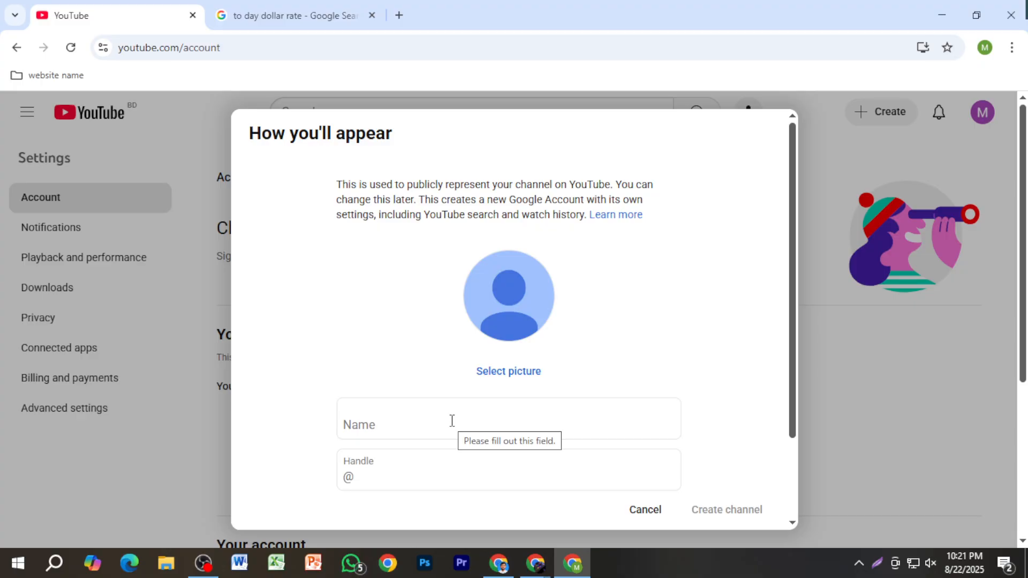
pyautogui.click(452, 421)
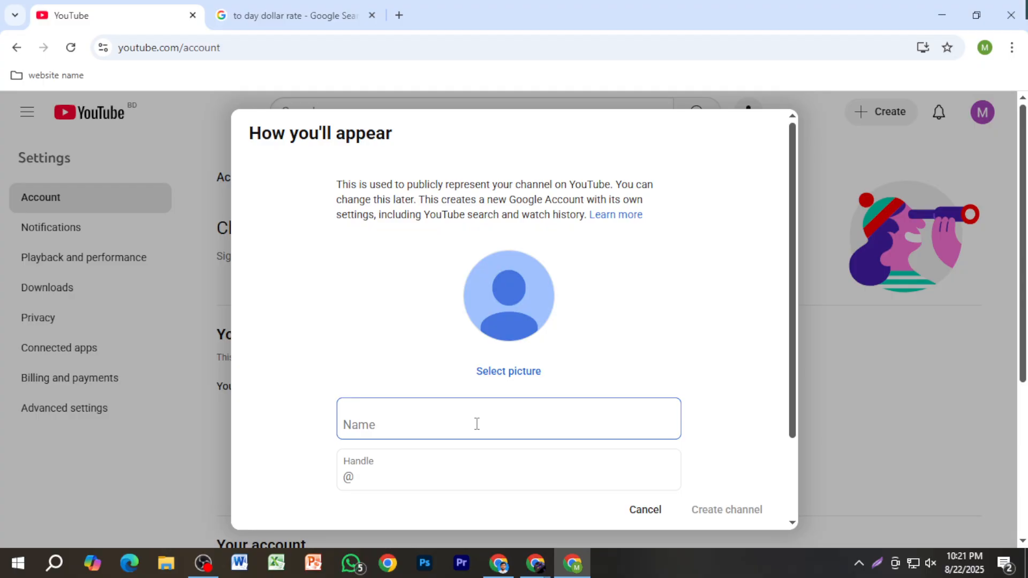
# Step: Open ChatGPT in a new browser tab, keeping the YouTube channel form open, and switch to it
pyautogui.click(399, 15)
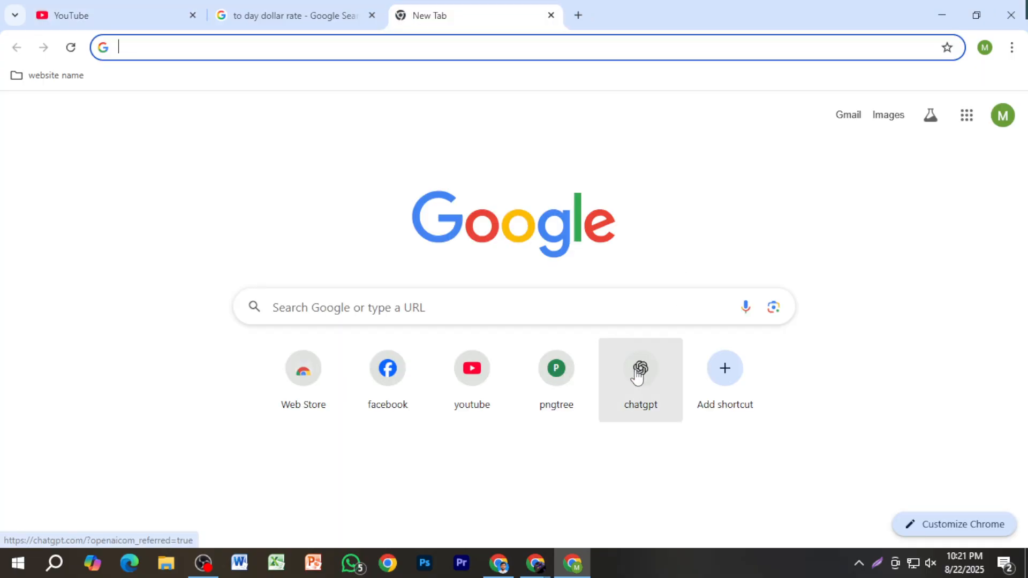
pyautogui.click(639, 372)
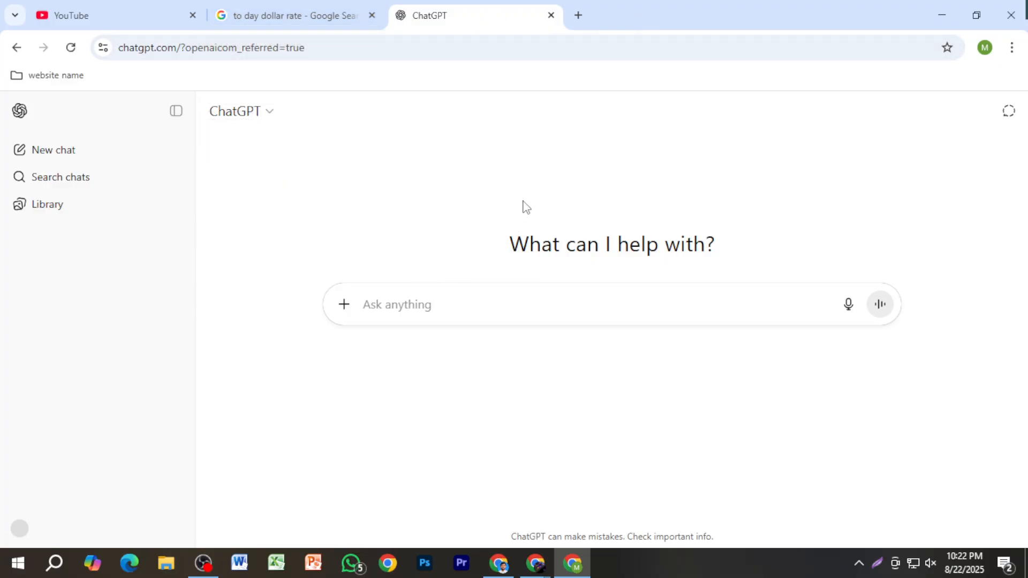
pyautogui.click(153, 24)
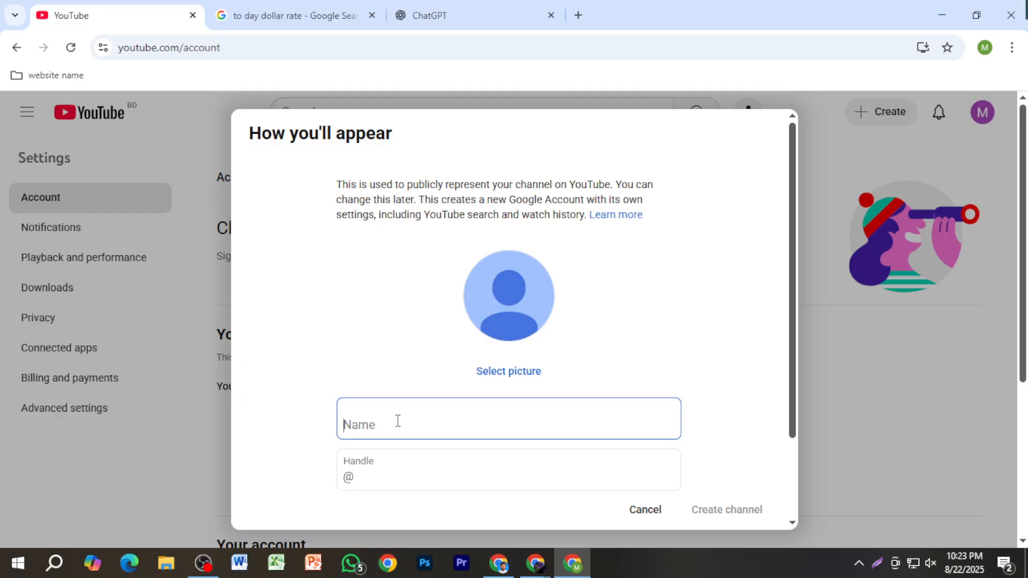
pyautogui.scroll(-2, 433, 401)
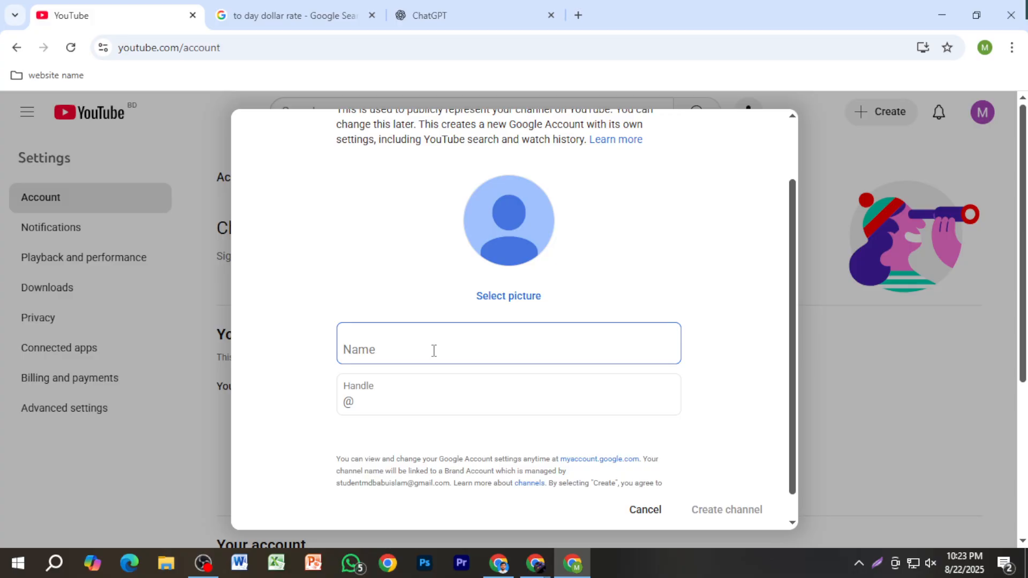
pyautogui.click(482, 11)
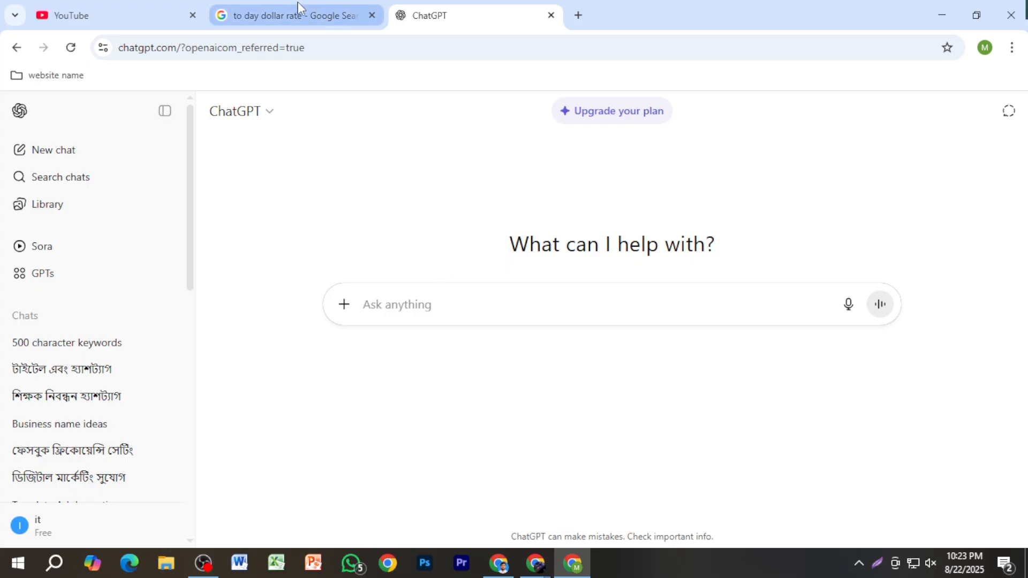
# Step: Ask ChatGPT for a funny YouTube channel name with the prompt "ফানি একটা ইউটিউব চ্যানেলের নাম দাও"
pyautogui.write('rf')
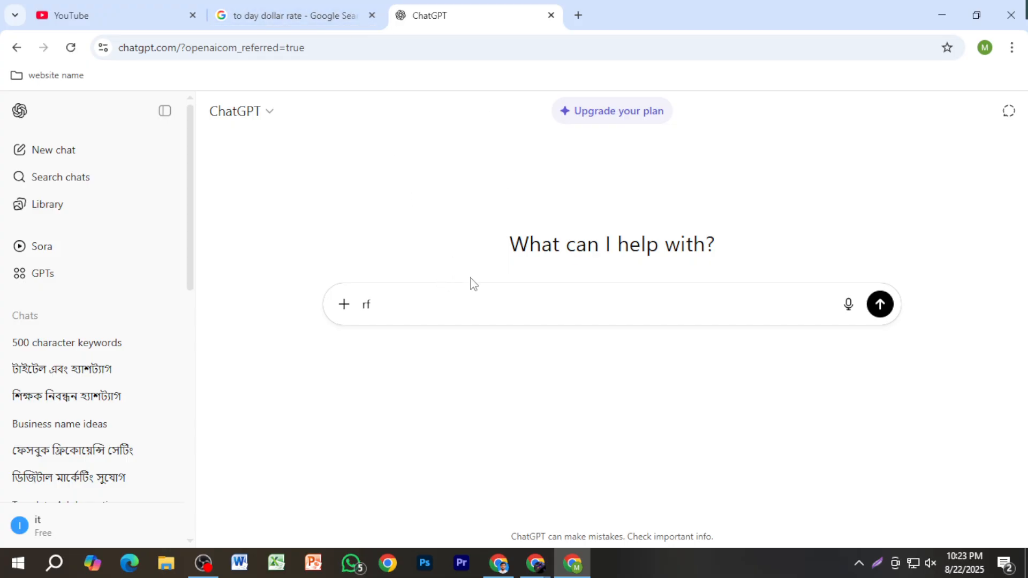
pyautogui.press('BackSpace')
pyautogui.press('BackSpace')
pyautogui.write('া')
pyautogui.press('BackSpace')
pyautogui.write('ফানি একটা ইউটিউব ')
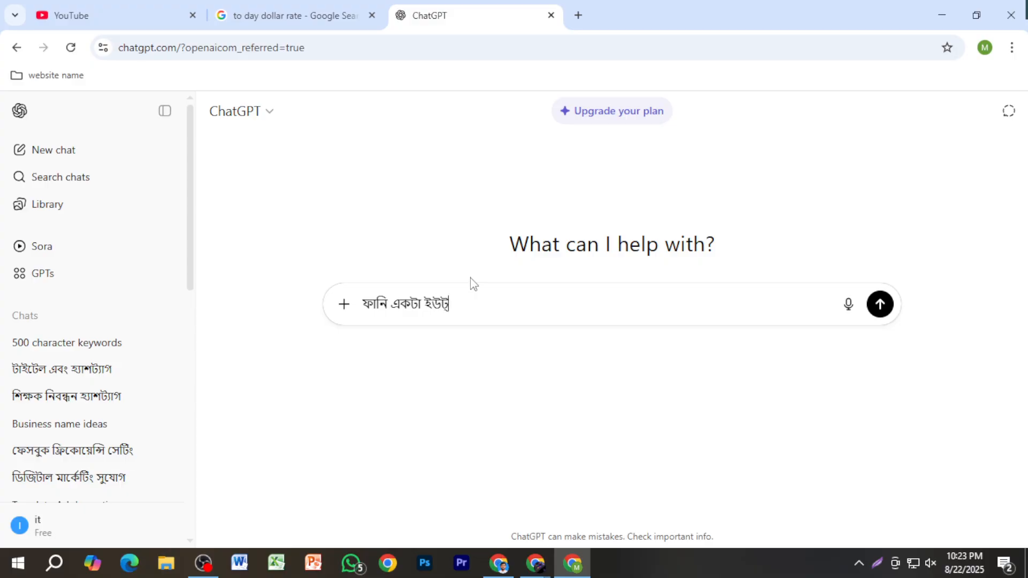
pyautogui.write('চ্যানেলের নাম দাও')
pyautogui.press('Return')
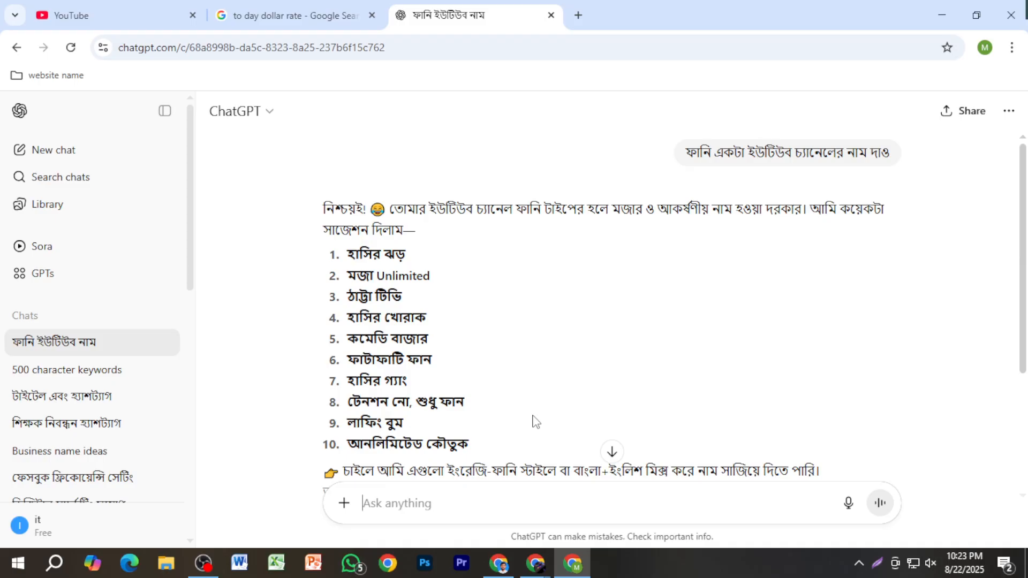
# Step: Request the name suggestions in English with the follow-up prompt "ইংরেজিতে দিতে হবে"
pyautogui.write('ইং')
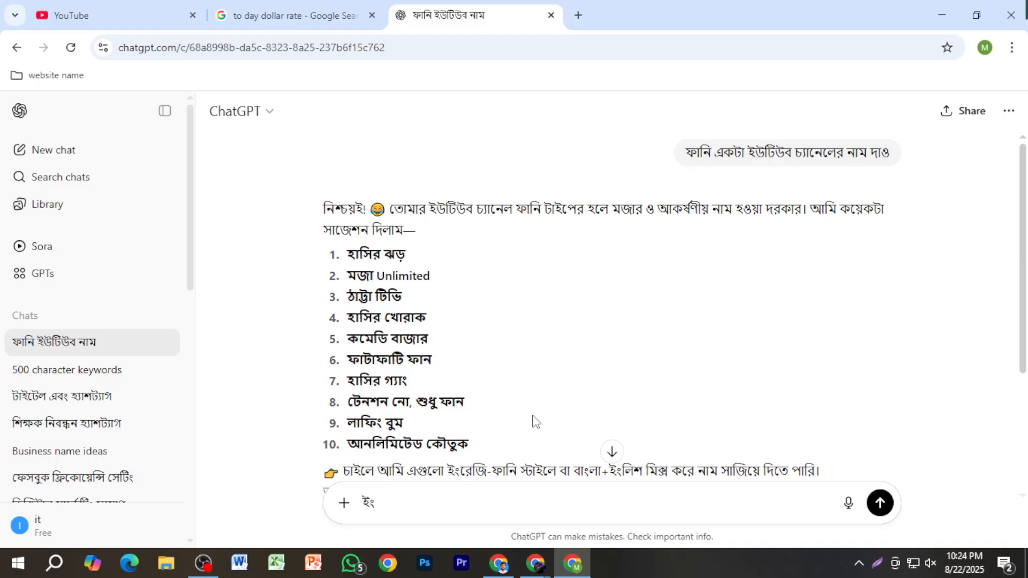
pyautogui.write('রেজি')
pyautogui.write('তে দিতে হবে')
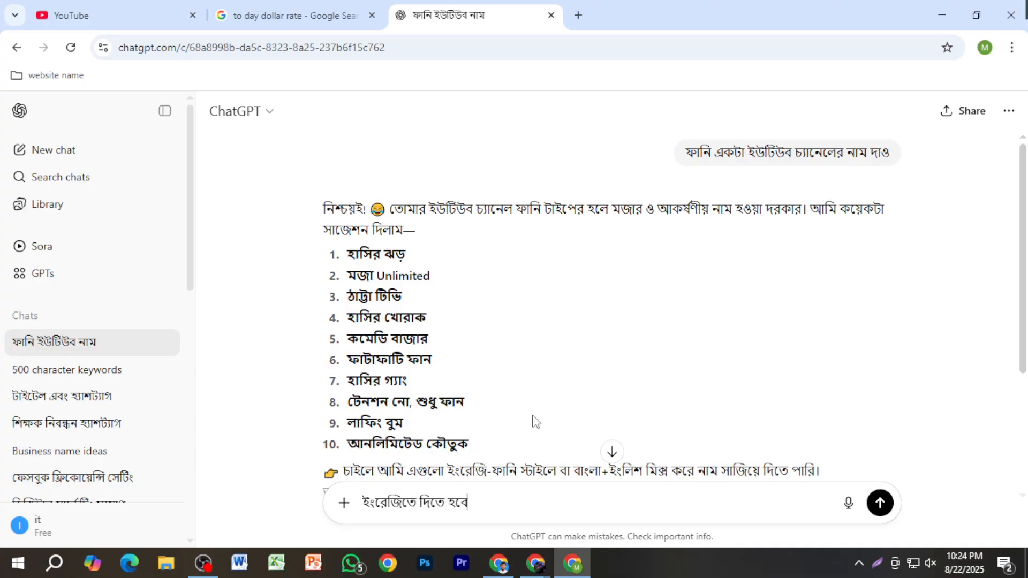
pyautogui.press('Return')
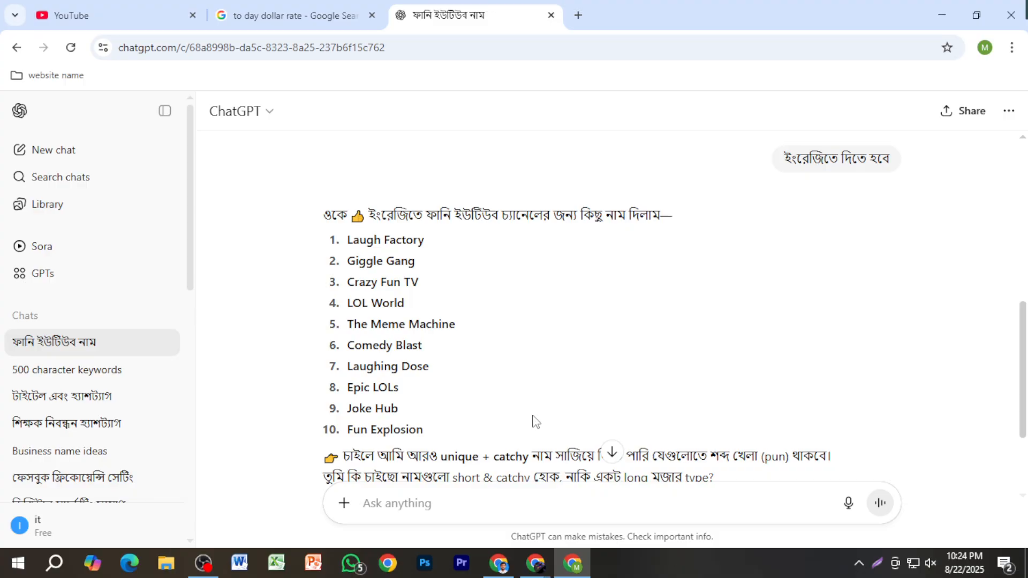
# Step: Ask for computer-themed names with the prompt "কম্পিউটার নিয়ে নাম দাও" and review the suggestions
pyautogui.write('গ')
pyautogui.press('BackSpace')
pyautogui.write('কম্পিউটার')
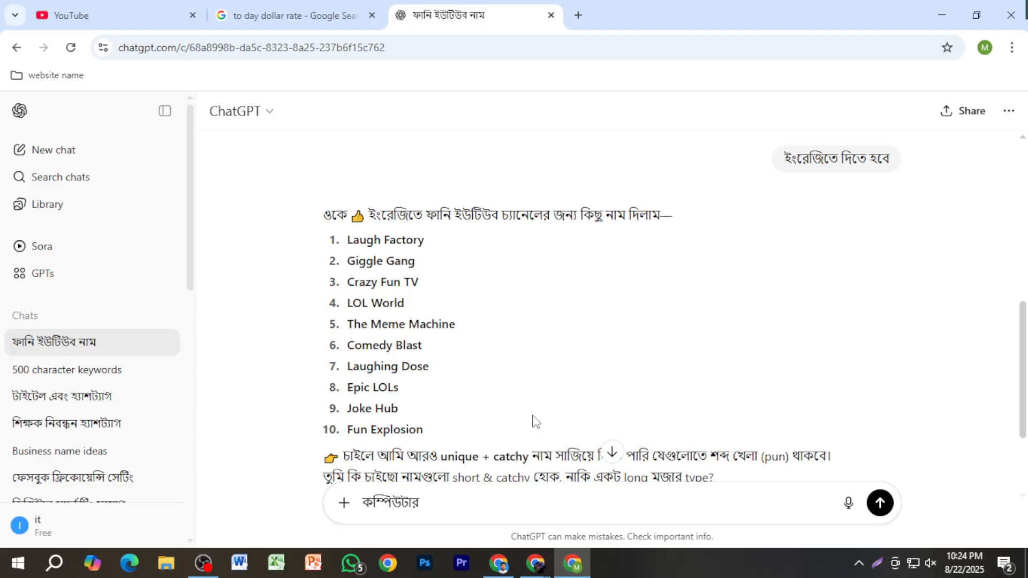
pyautogui.write(' নিয়ে নাম দা,ও')
pyautogui.press('Return')
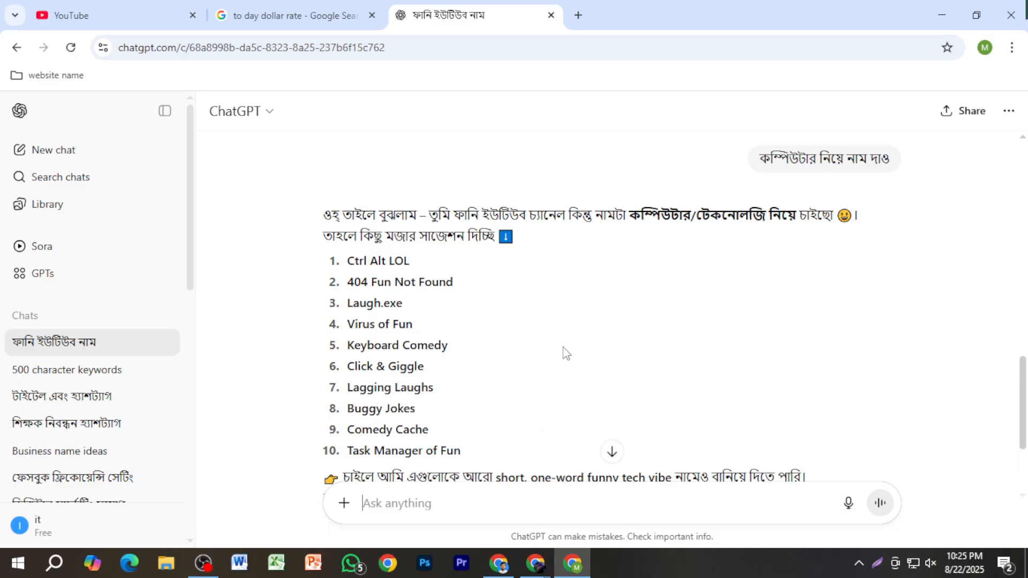
pyautogui.scroll(-3, 503, 369)
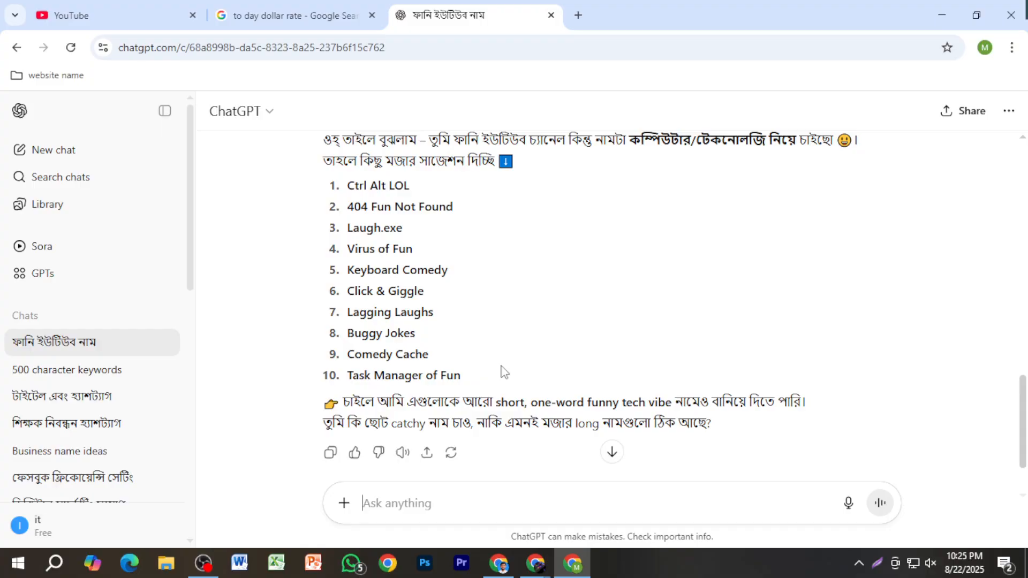
pyautogui.scroll(3, 504, 370)
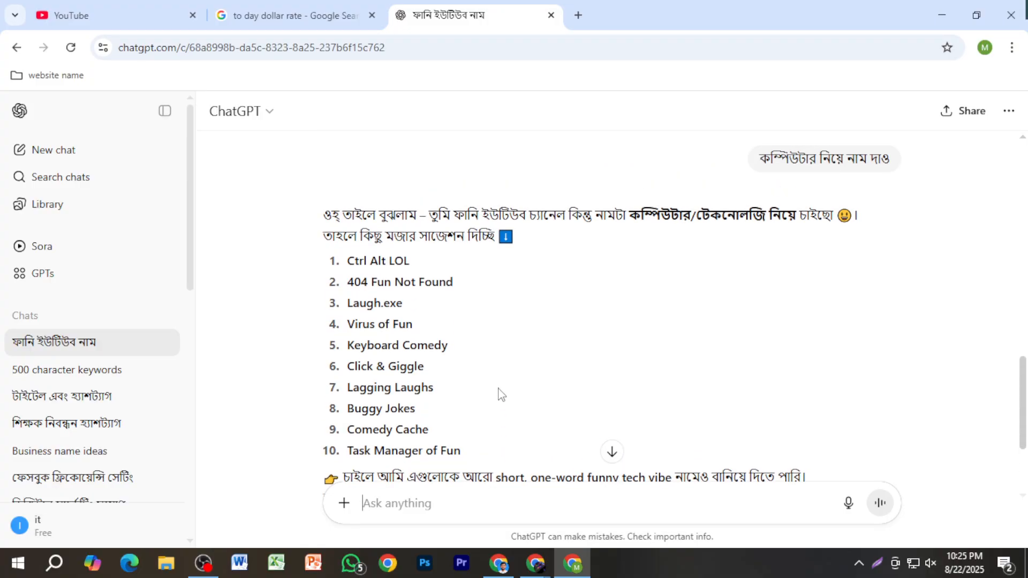
pyautogui.scroll(-3, 469, 397)
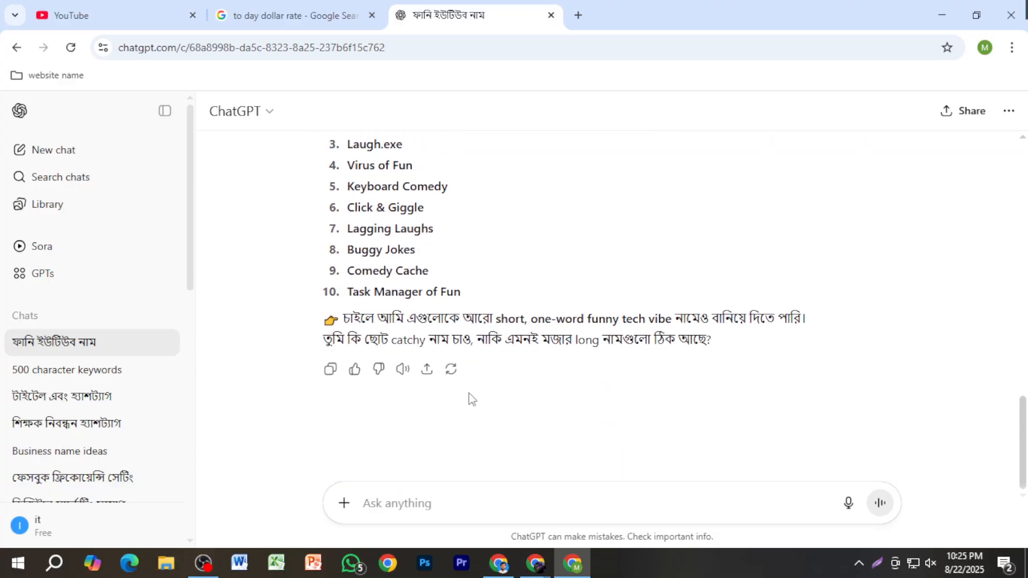
pyautogui.scroll(5, 471, 397)
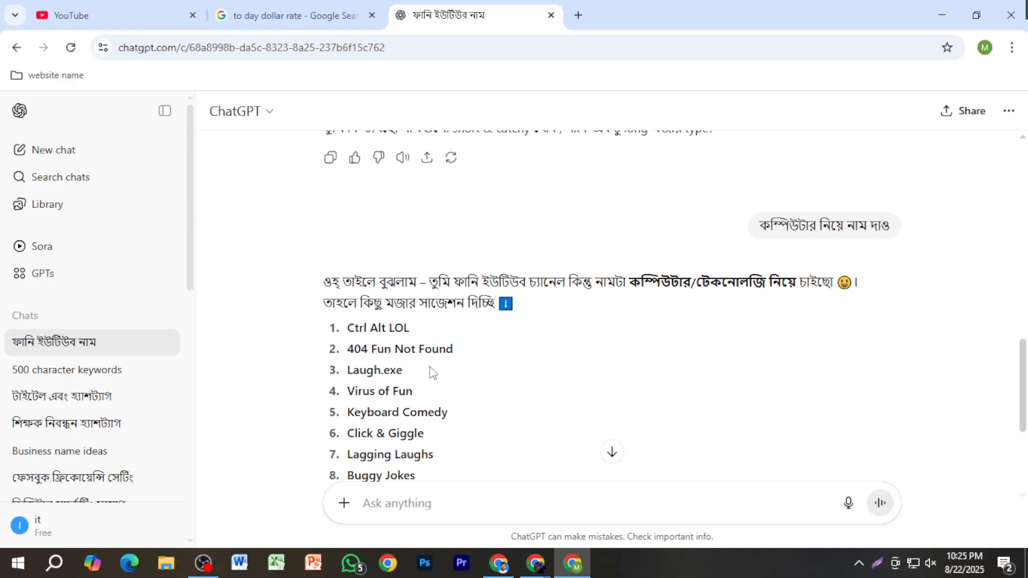
pyautogui.scroll(-3, 433, 373)
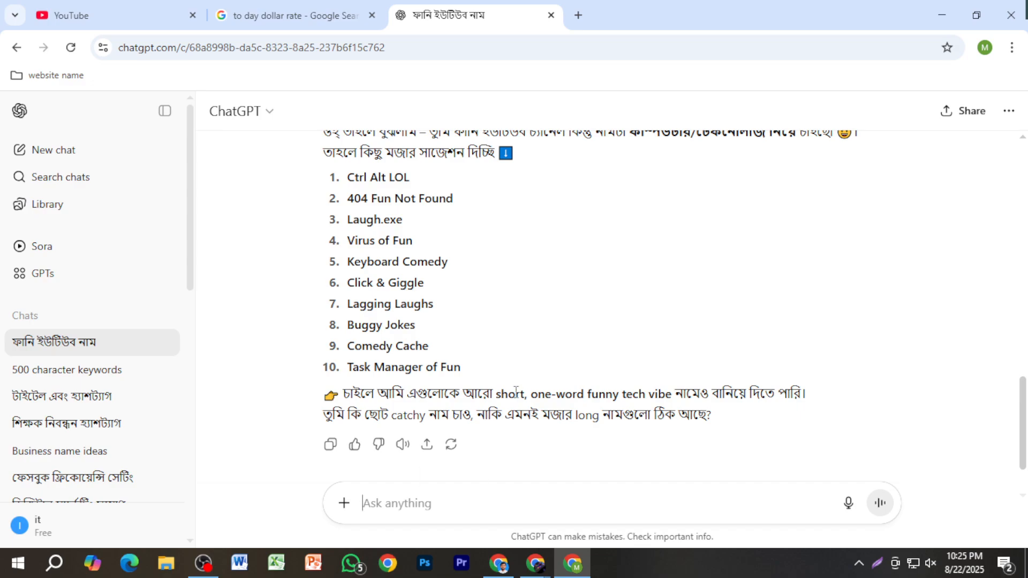
# Step: Draft the channel name "MR Computer" in the ChatGPT message box and copy it without sending
pyautogui.write('শার')
pyautogui.press('BackSpace')
pyautogui.press('BackSpace')
pyautogui.press('BackSpace')
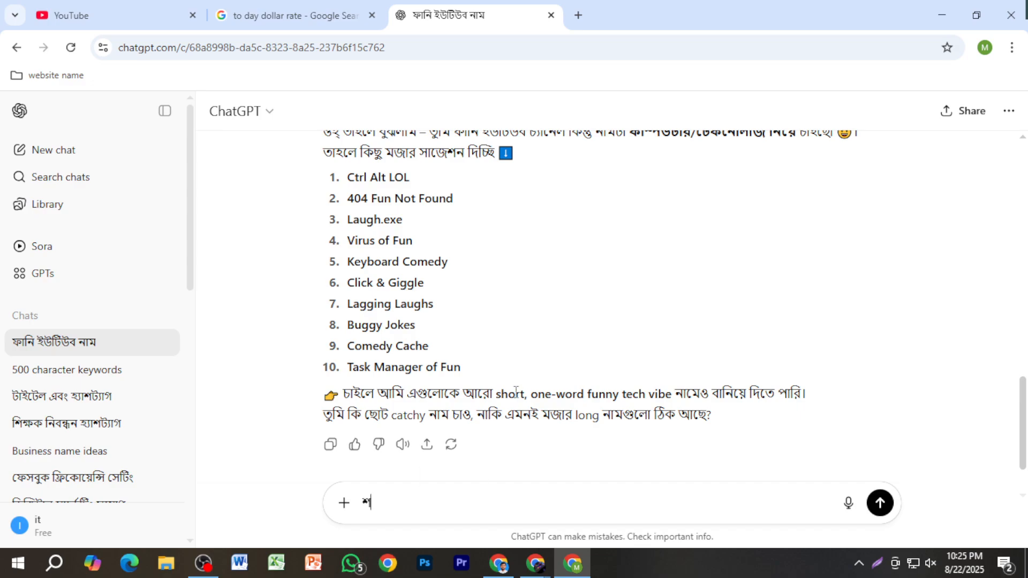
pyautogui.write('MR C')
pyautogui.write('ompo')
pyautogui.press('BackSpace')
pyautogui.write('uter goog')
pyautogui.press('BackSpace')
pyautogui.press('BackSpace')
pyautogui.press('BackSpace')
pyautogui.press('BackSpace')
pyautogui.press('BackSpace')
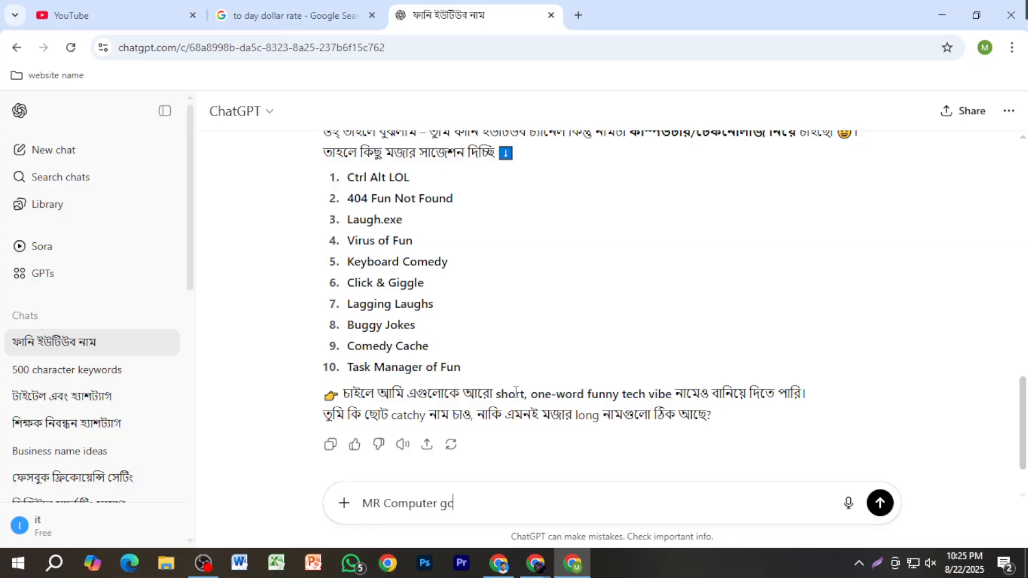
pyautogui.tripleClick(410, 503)
pyautogui.hotkey('ctrl', 'c')
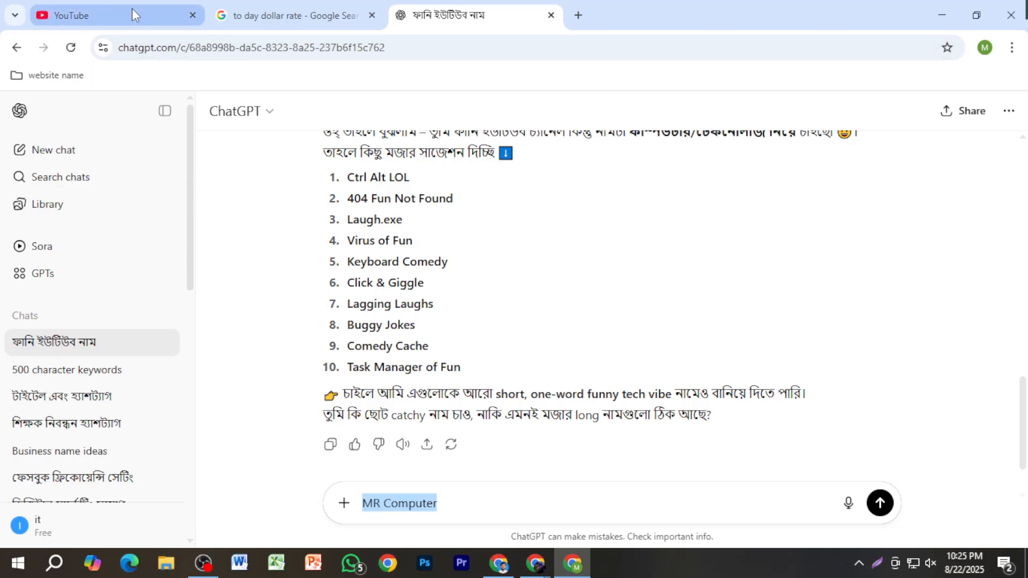
# Step: Return to the YouTube channel form and enter "MR Computer" as the channel name
pyautogui.hotkey('ctrl', 'shift', 'Tab')
pyautogui.click(166, 4)
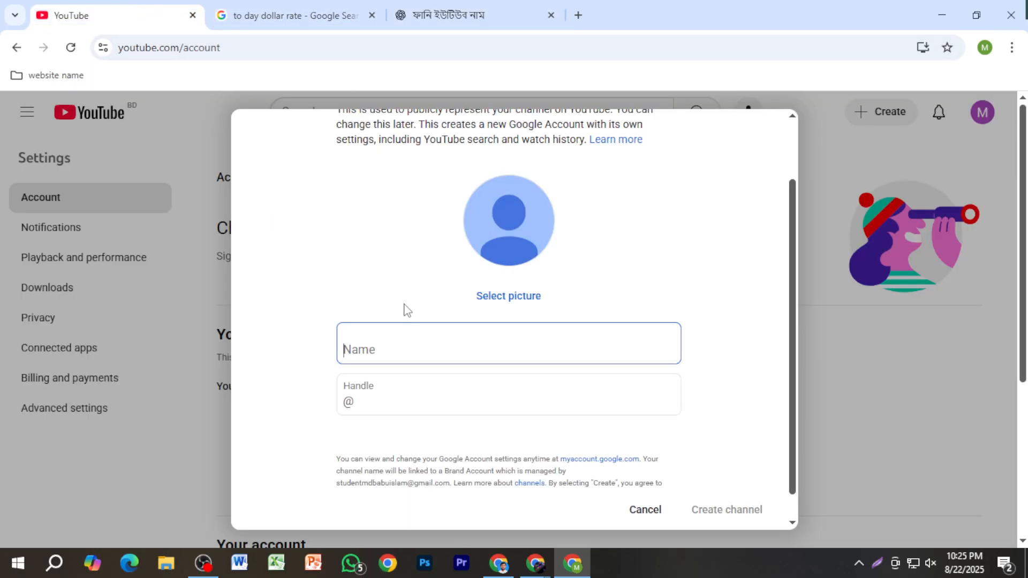
pyautogui.click(404, 336)
pyautogui.hotkey('ctrl', 'v')
pyautogui.click(397, 401)
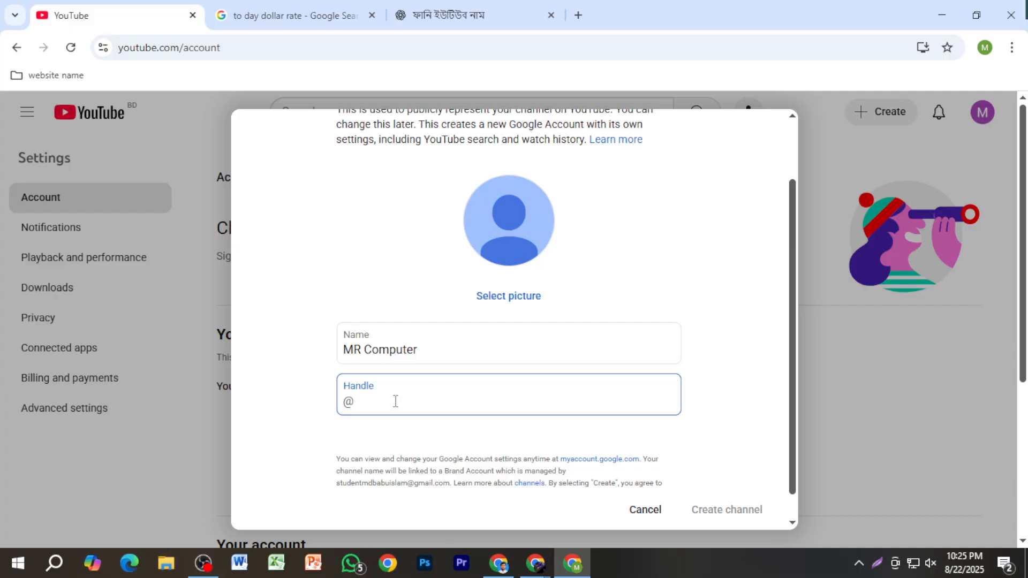
pyautogui.hotkey('ctrl', 'v')
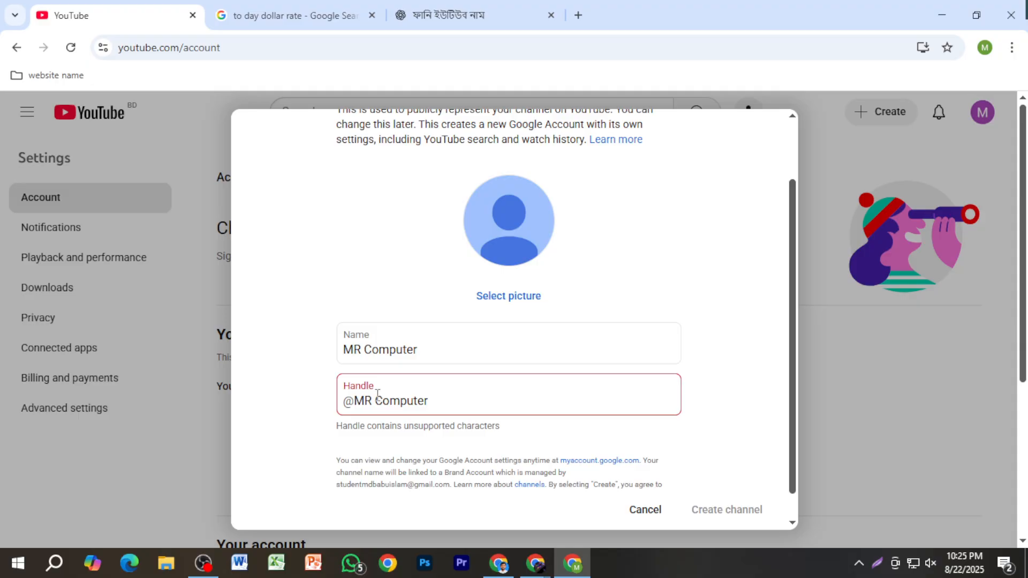
pyautogui.click(377, 395)
pyautogui.press('BackSpace')
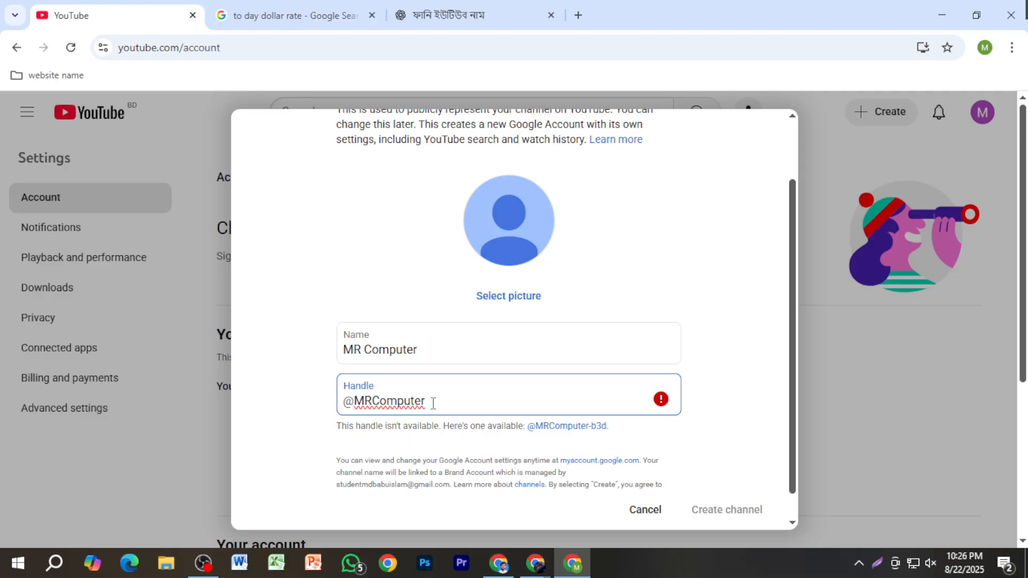
pyautogui.write('11')
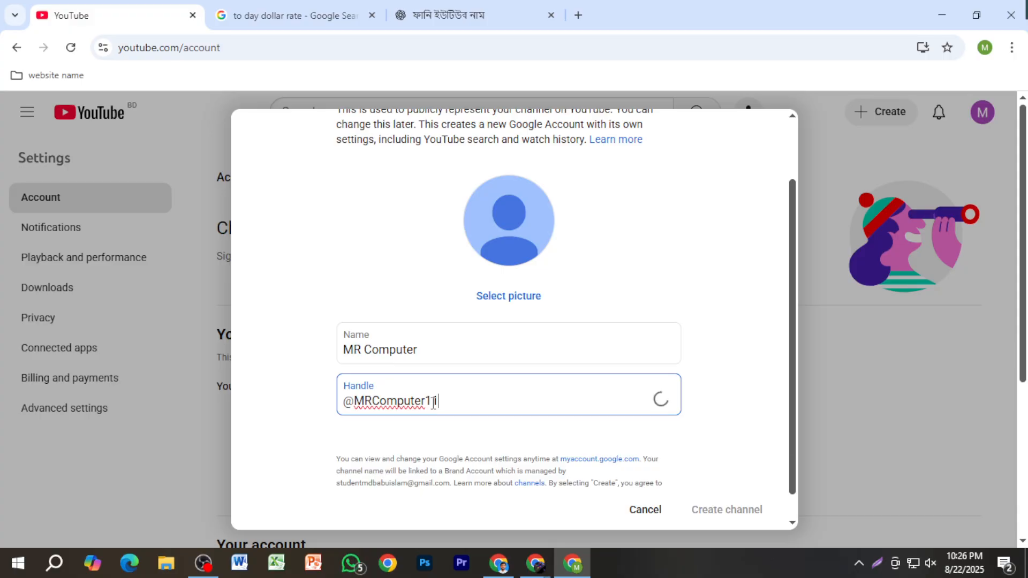
pyautogui.write('1')
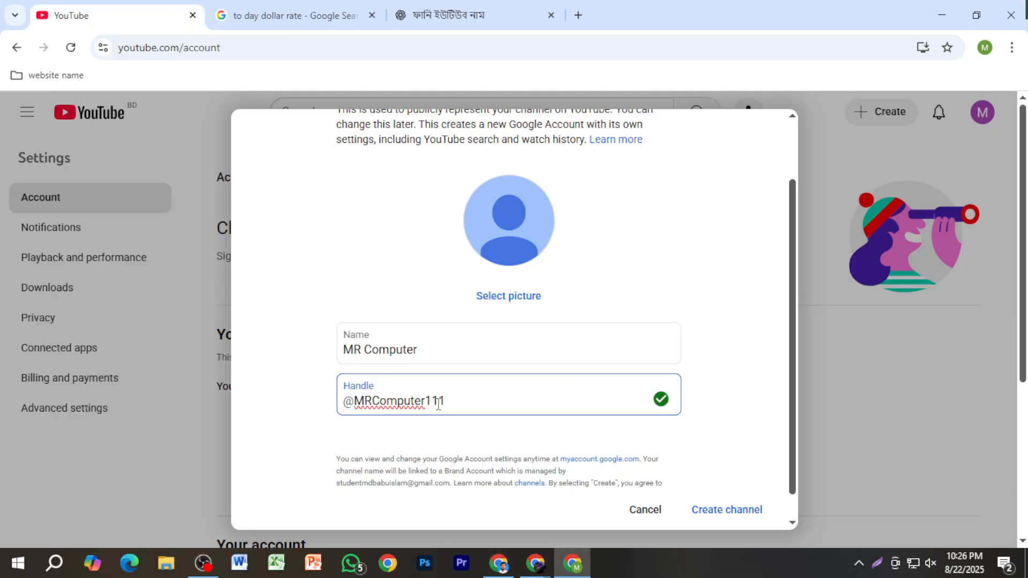
pyautogui.hotkey('shift', 'Left')
pyautogui.hotkey('shift', 'Left')
pyautogui.hotkey('shift', 'Left')
pyautogui.hotkey('shift', 'Left')
pyautogui.hotkey('shift', 'Left')
pyautogui.hotkey('shift', 'Left')
pyautogui.hotkey('shift', 'Left')
pyautogui.hotkey('shift', 'Left')
pyautogui.hotkey('shift', 'Left')
pyautogui.hotkey('shift', 'Left')
pyautogui.hotkey('shift', 'Left')
pyautogui.hotkey('shift', 'Left')
pyautogui.hotkey('shift', 'Left')
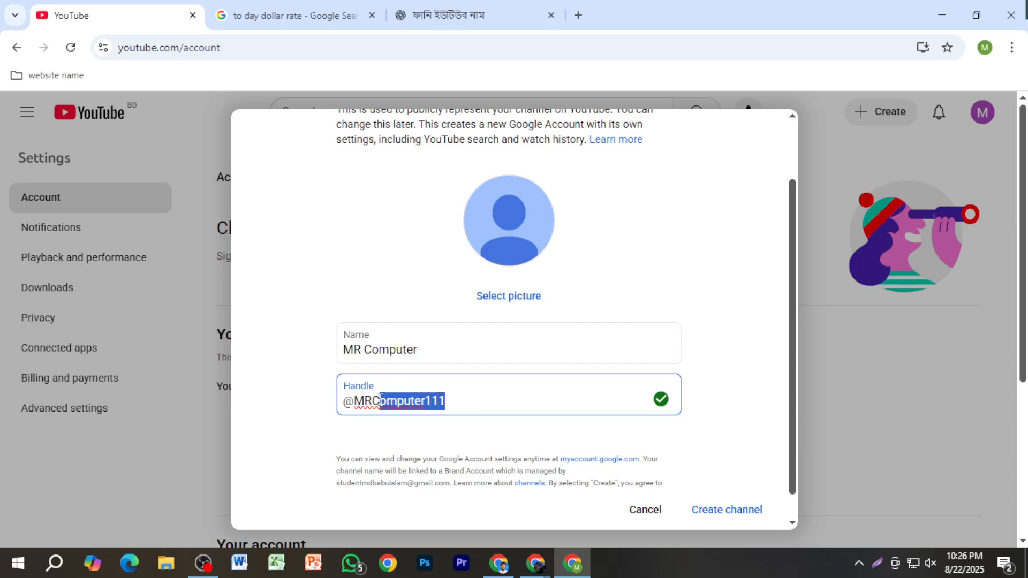
pyautogui.click(494, 404)
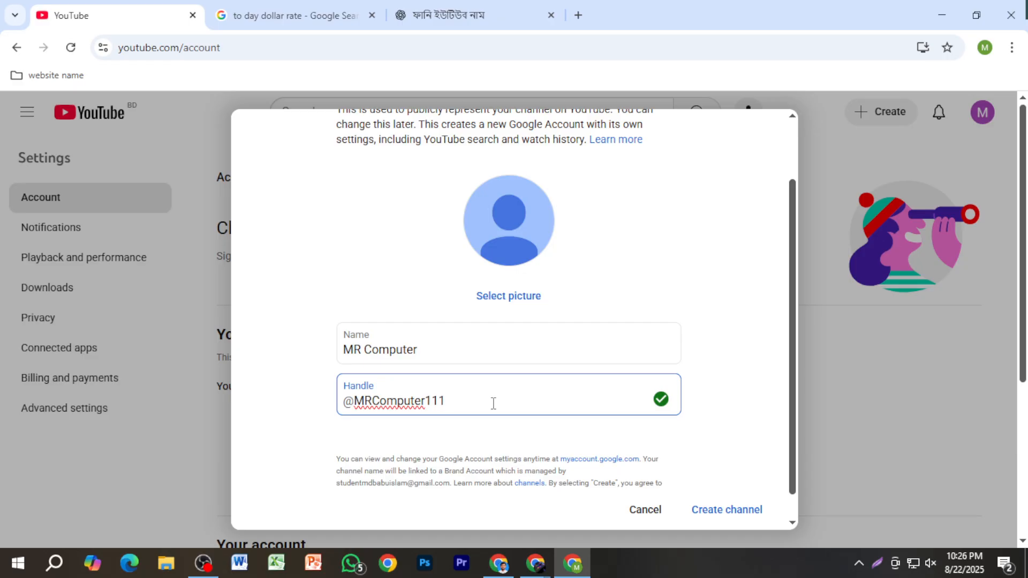
pyautogui.click(479, 347)
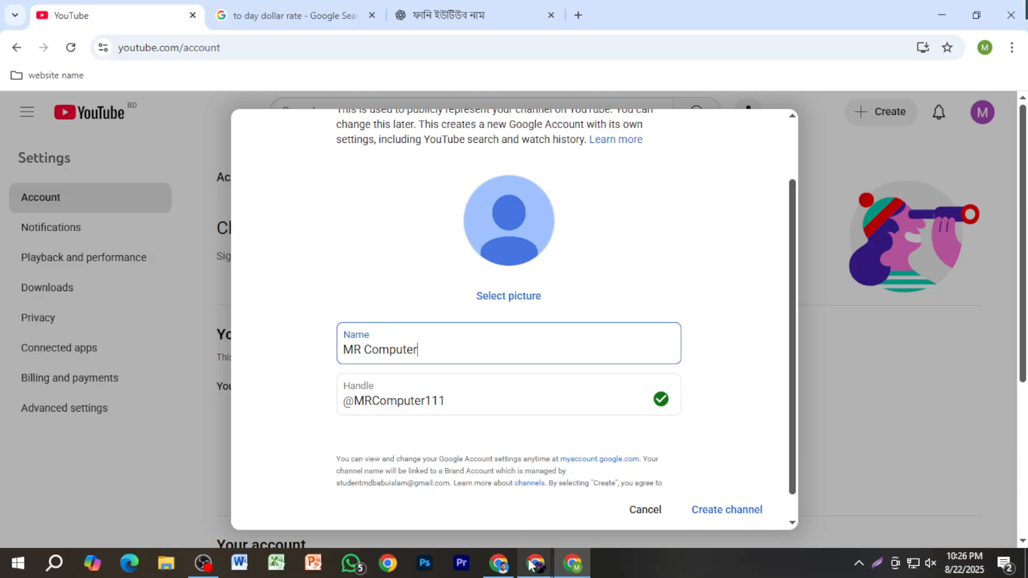
pyautogui.moveTo(519, 538)
pyautogui.click(477, 509)
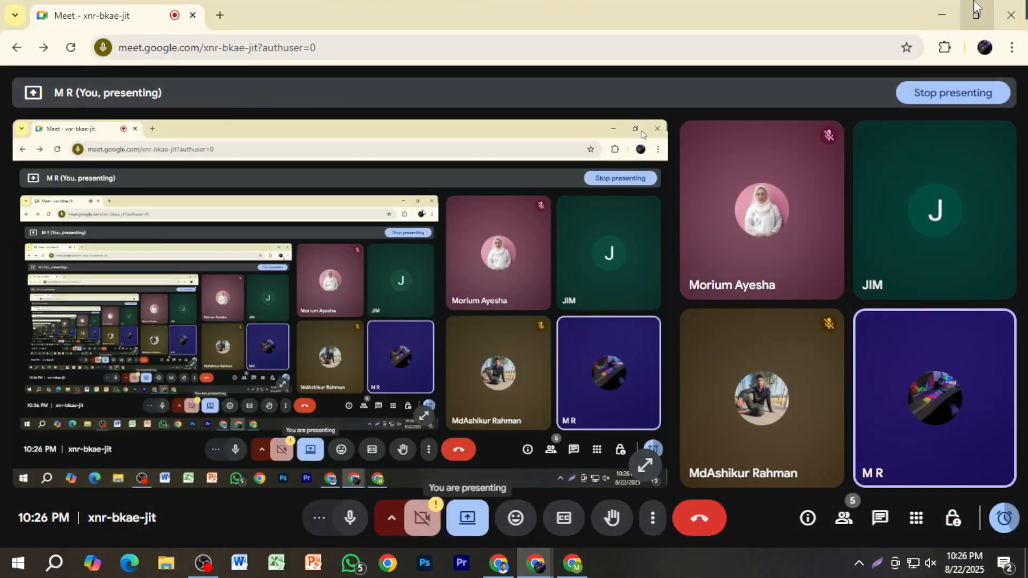
pyautogui.hotkey('alt', 'Tab')
pyautogui.click(451, 16)
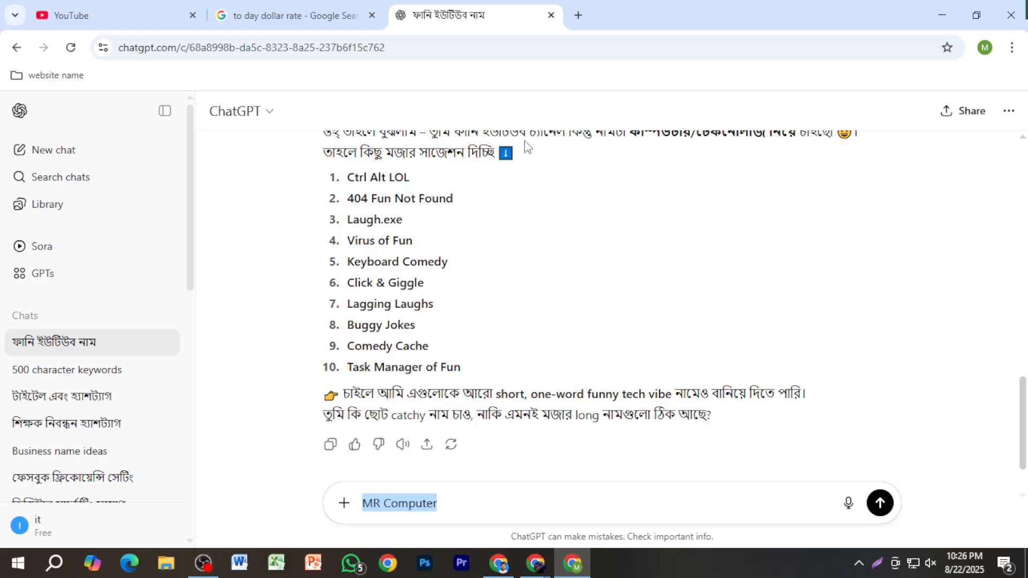
pyautogui.moveTo(390, 179); pyautogui.dragTo(416, 187)
pyautogui.hotkey('ctrl', 'c')
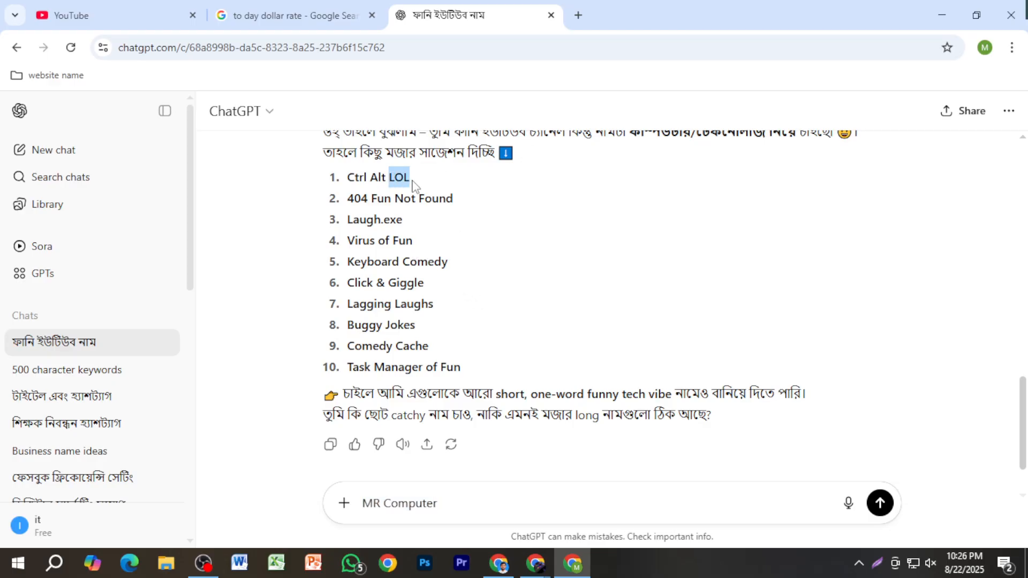
# Step: Return to the YouTube channel form and close the dollar-rate Google search page
pyautogui.click(281, 11)
pyautogui.click(118, 15)
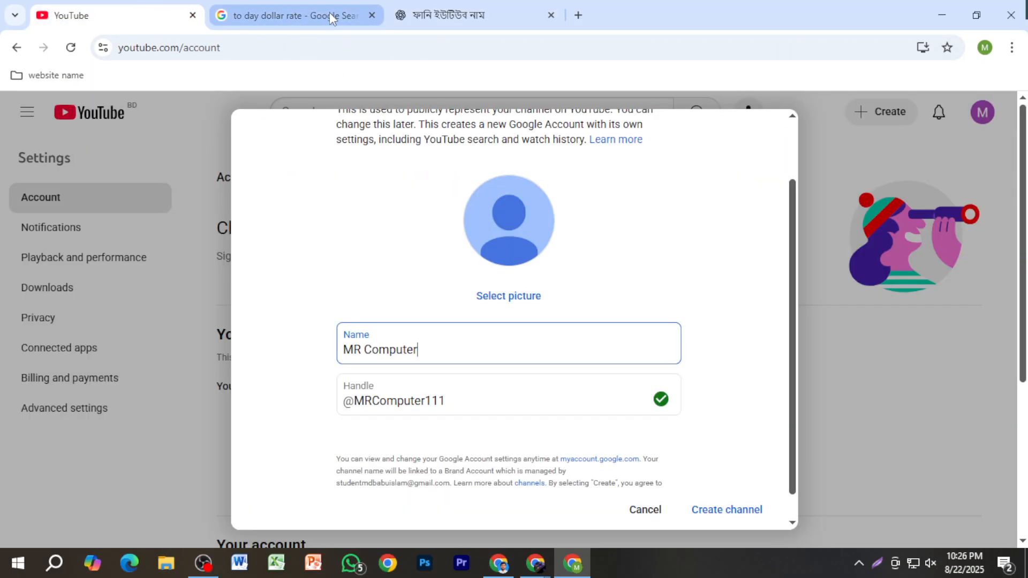
pyautogui.click(372, 15)
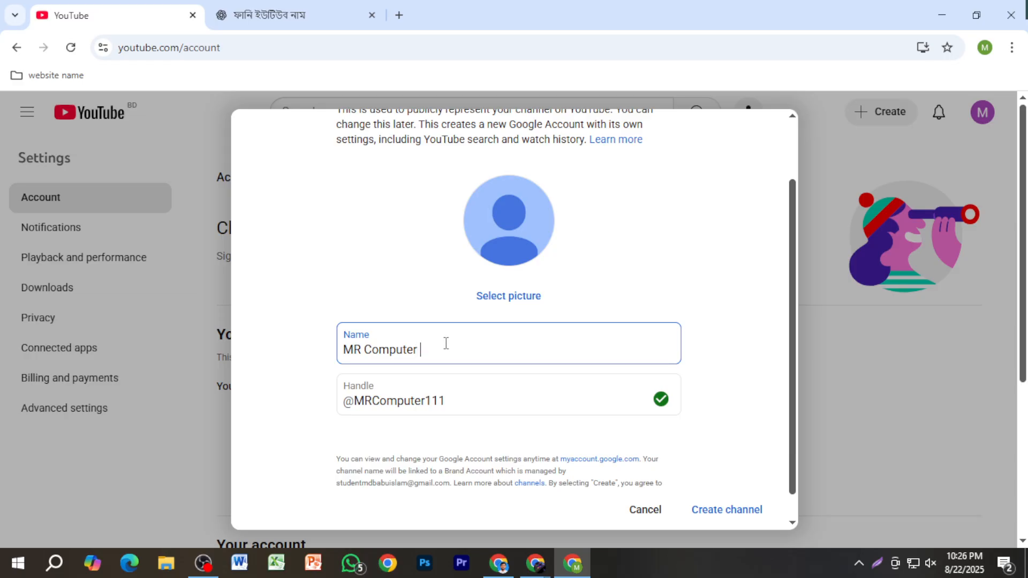
pyautogui.hotkey('ctrl', 'v')
pyautogui.press('BackSpace')
pyautogui.press('BackSpace')
pyautogui.write('ab')
pyautogui.moveTo(459, 403); pyautogui.dragTo(427, 403)
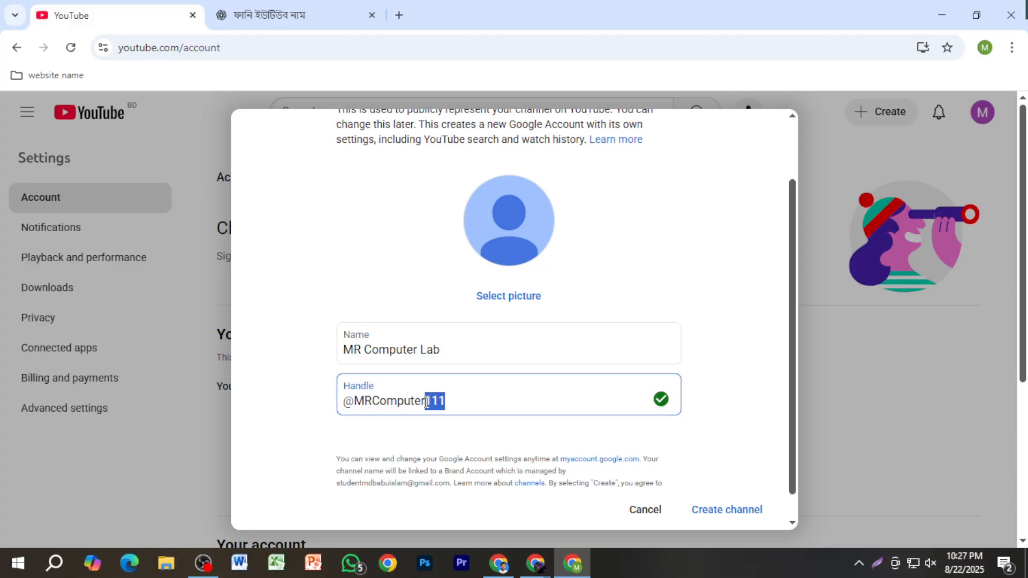
pyautogui.write('lab')
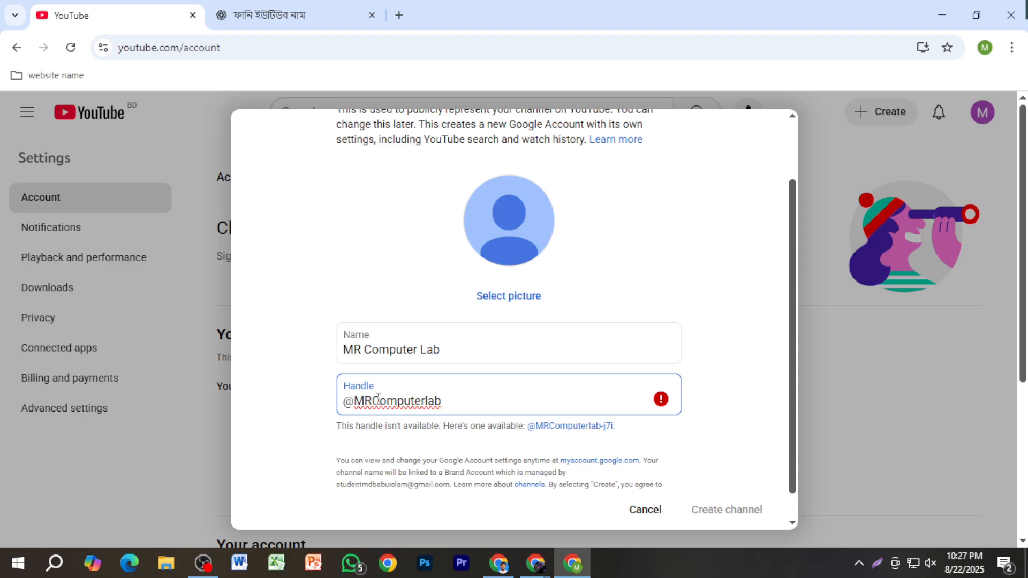
pyautogui.moveTo(378, 399); pyautogui.dragTo(359, 405)
pyautogui.write('mr')
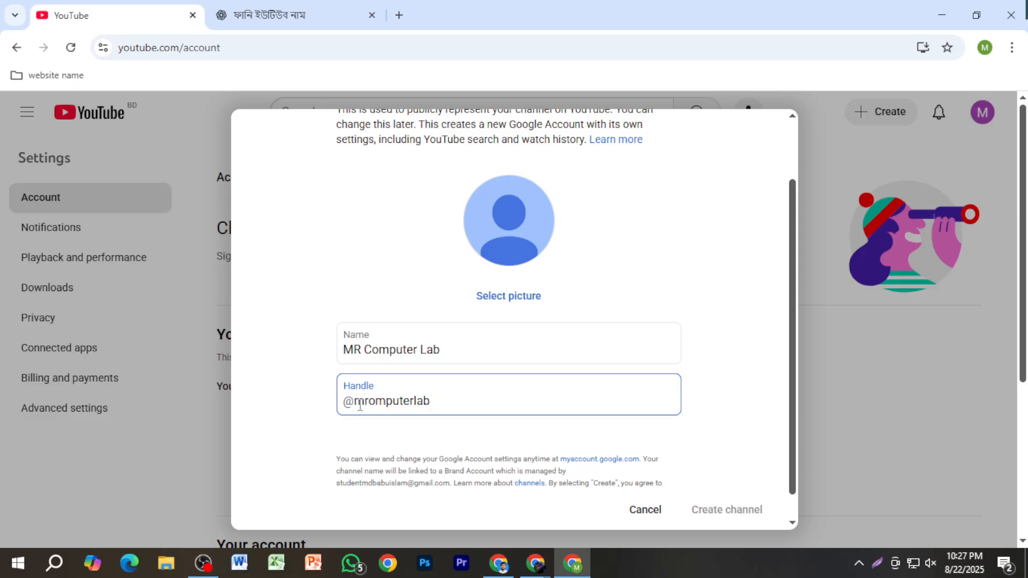
pyautogui.write('c')
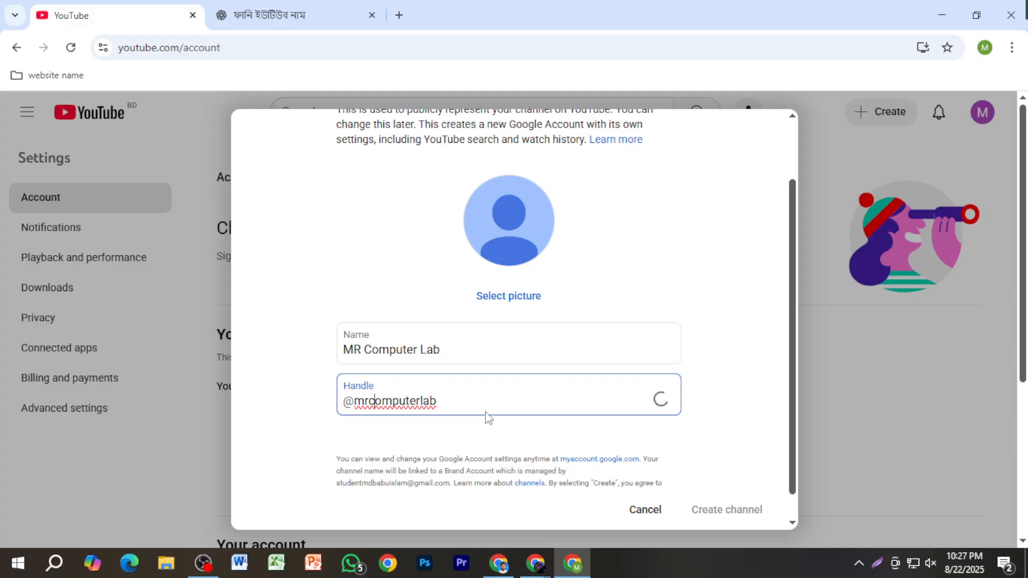
pyautogui.click(481, 394)
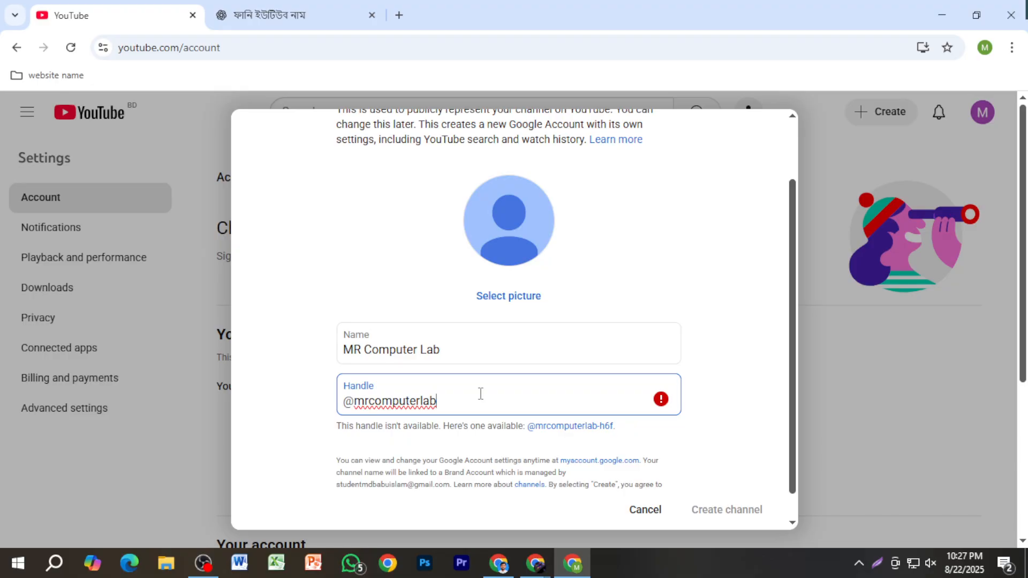
# Step: Replace "MR" in the channel name so that it reads "Raihan Computer Lab"
pyautogui.moveTo(365, 351); pyautogui.dragTo(333, 360)
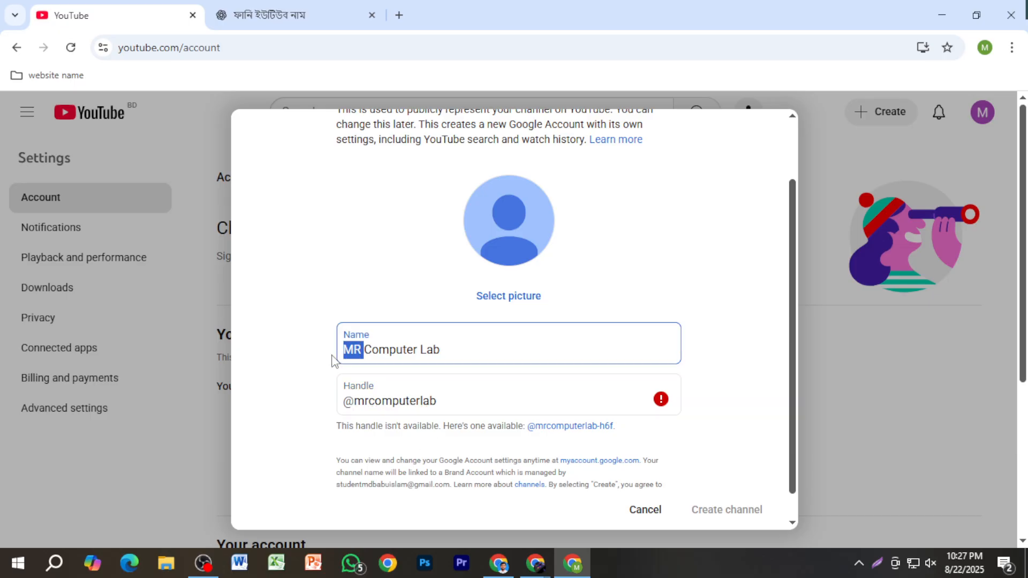
pyautogui.write('Raiha')
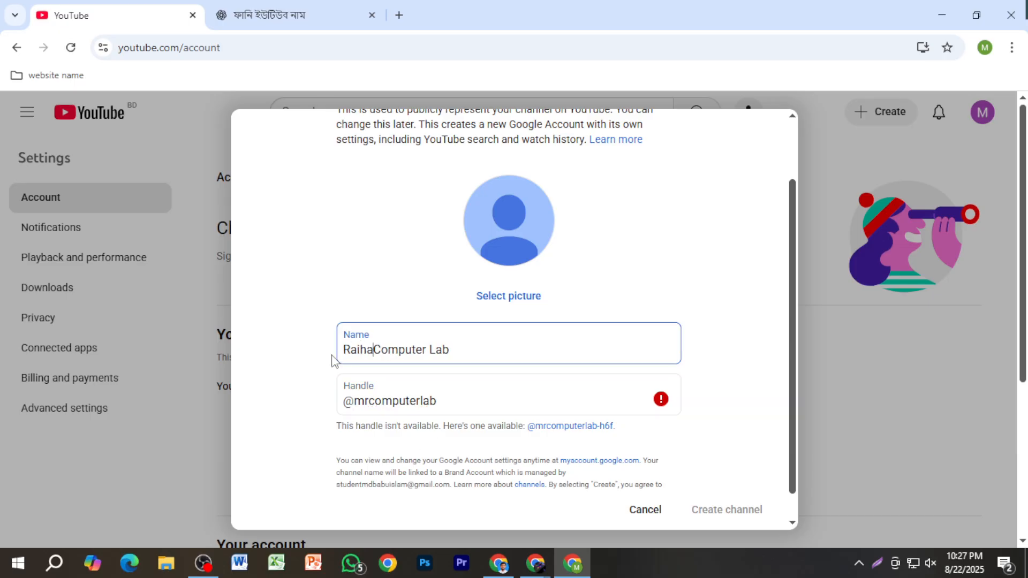
pyautogui.press('super+shift+s')
pyautogui.press('Escape')
pyautogui.press('BackSpace')
pyautogui.write('n')
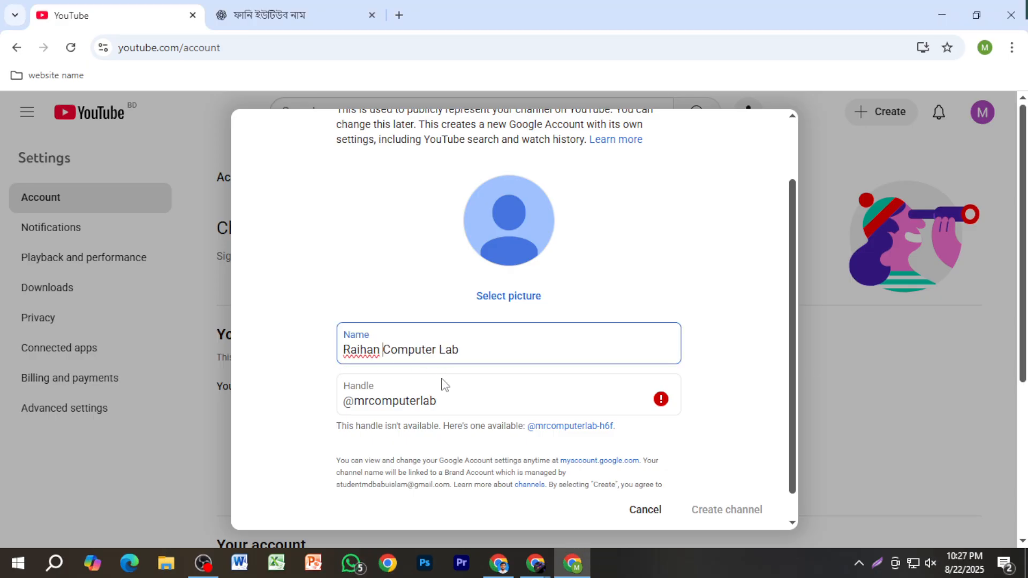
pyautogui.click(369, 402)
pyautogui.moveTo(369, 403); pyautogui.dragTo(355, 403)
pyautogui.write('raihan')
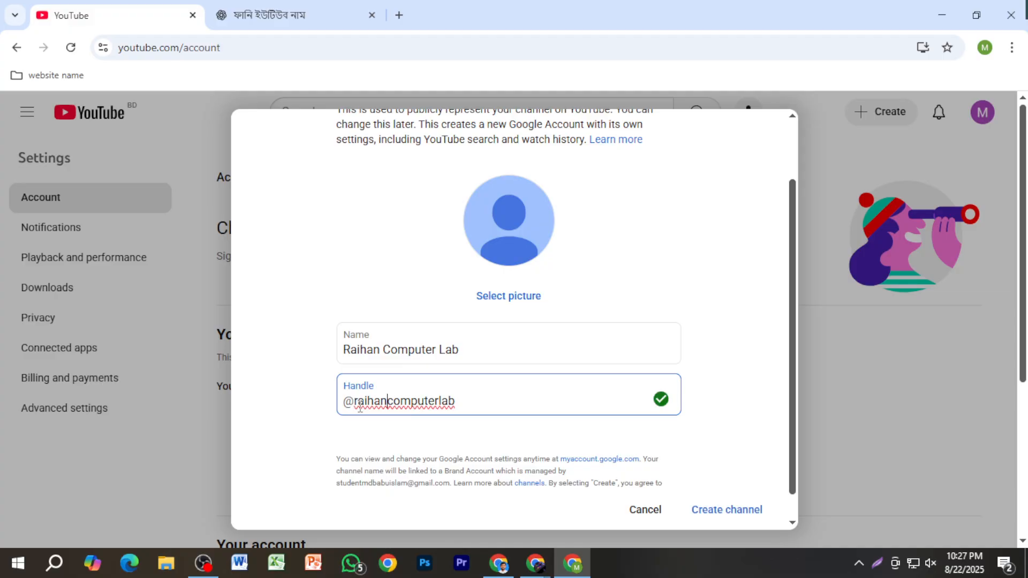
pyautogui.click(487, 403)
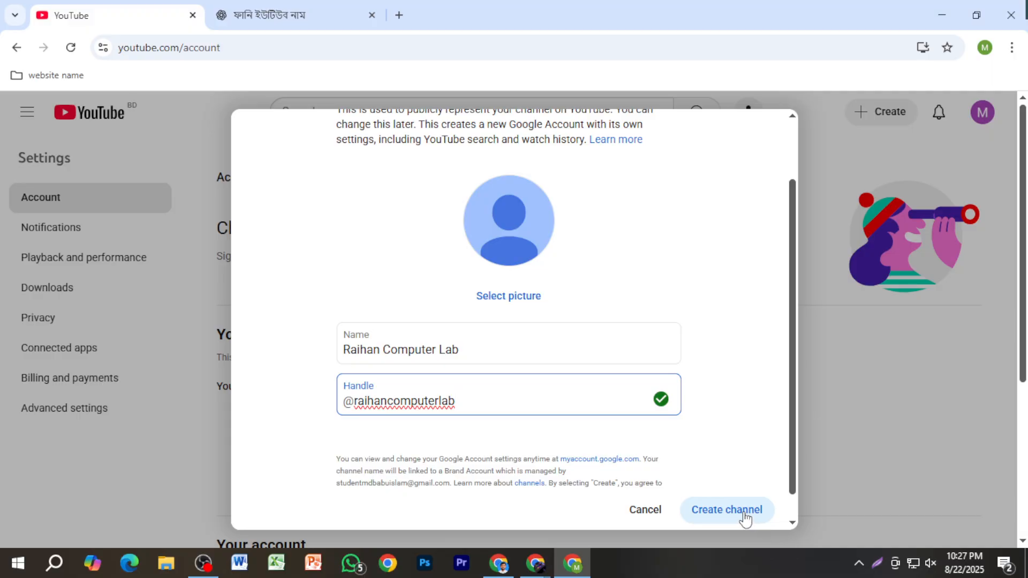
# Step: Recheck the name and handle in the form, and create the channel
pyautogui.click(502, 346)
pyautogui.click(484, 349)
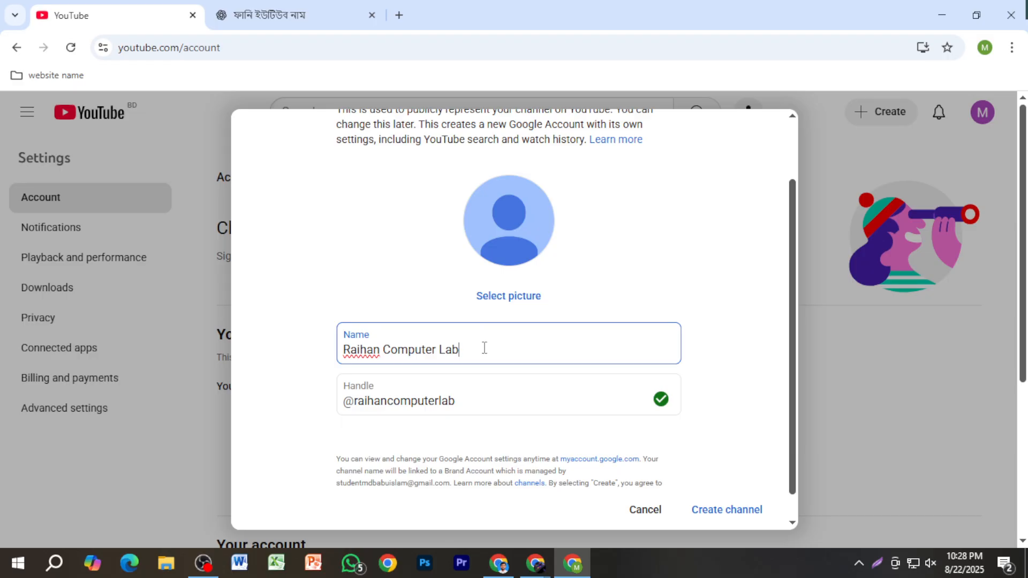
pyautogui.click(491, 403)
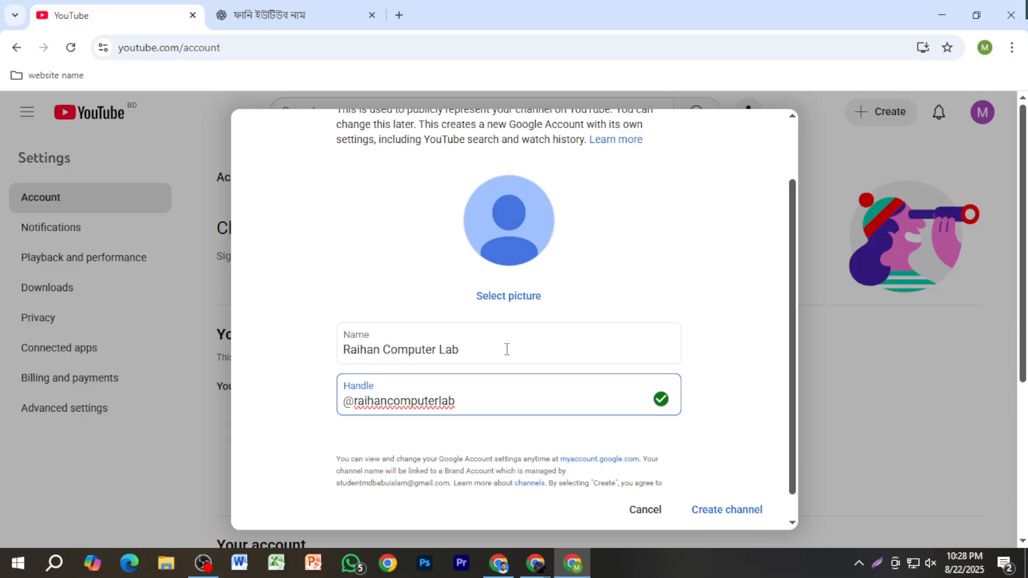
pyautogui.moveTo(505, 349); pyautogui.dragTo(321, 351)
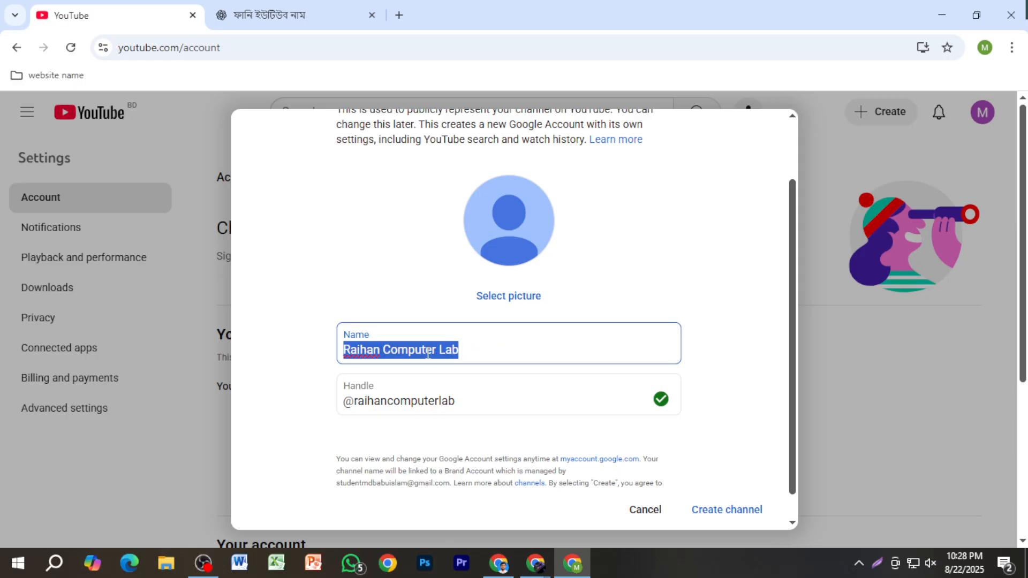
pyautogui.click(467, 350)
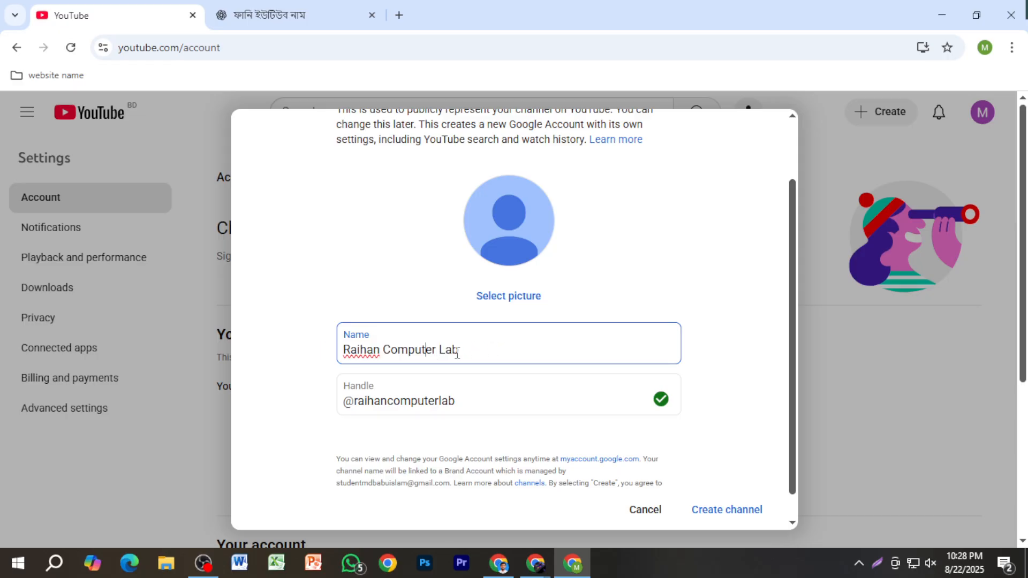
pyautogui.click(516, 342)
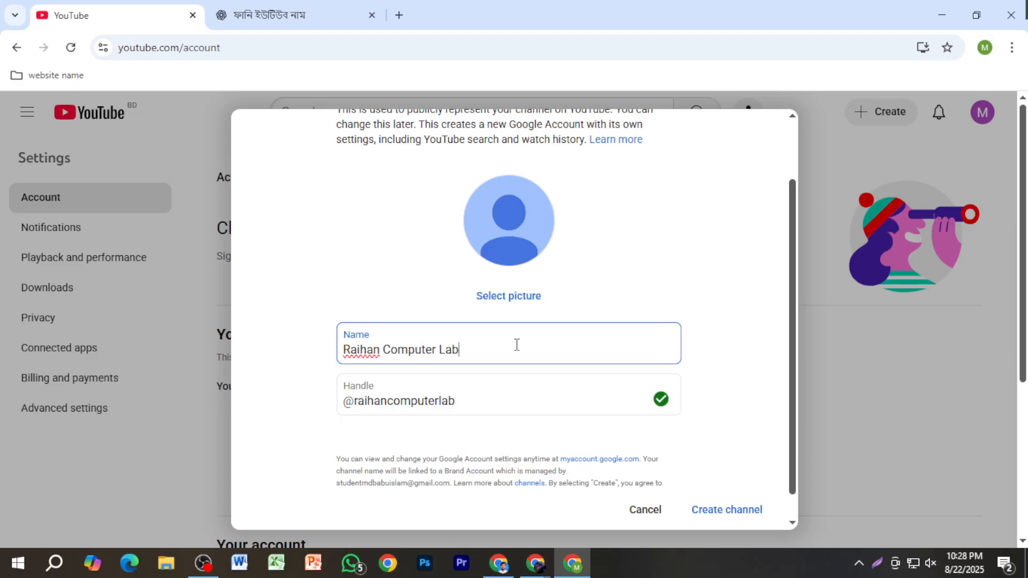
pyautogui.click(738, 511)
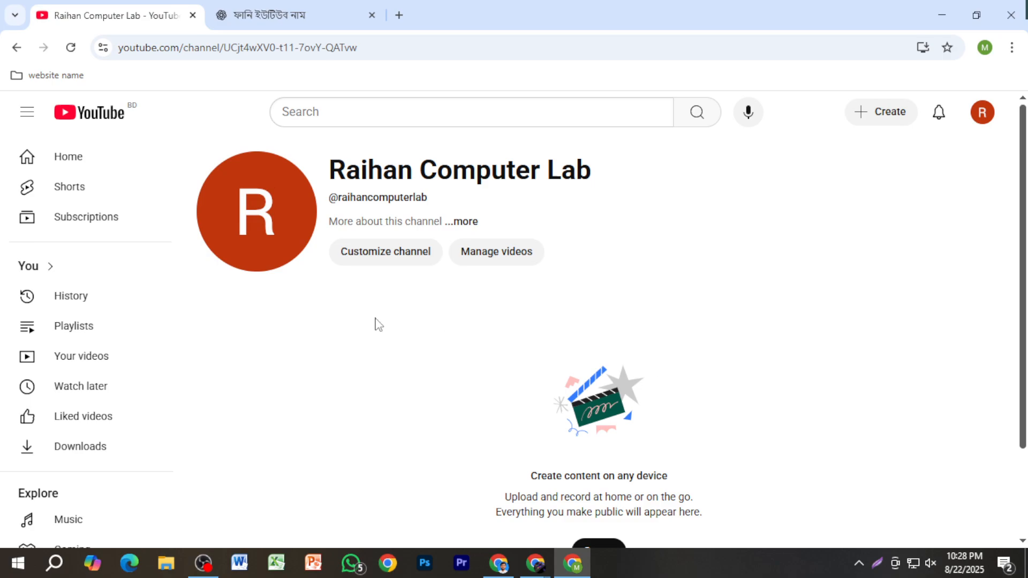
# Step: Open the new channel's customization page in YouTube Studio, dismiss the welcome dialog and look through the profile settings
pyautogui.click(381, 252)
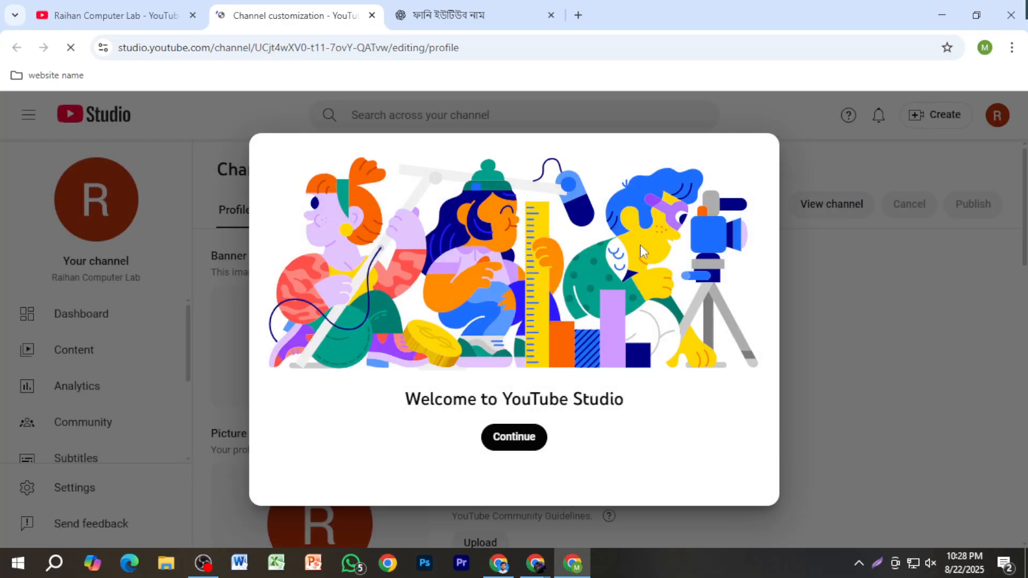
pyautogui.click(523, 444)
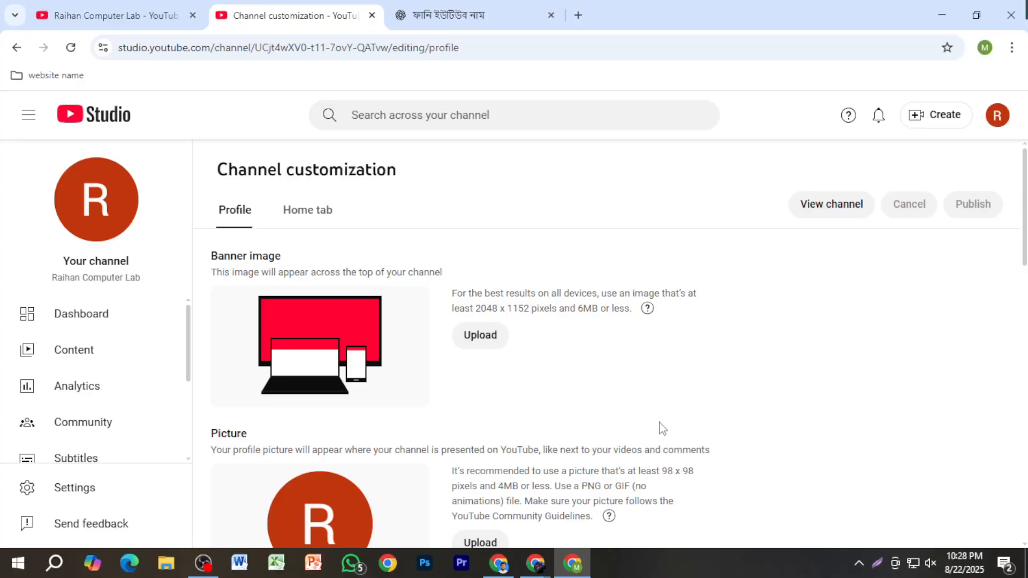
pyautogui.scroll(-3, 536, 410)
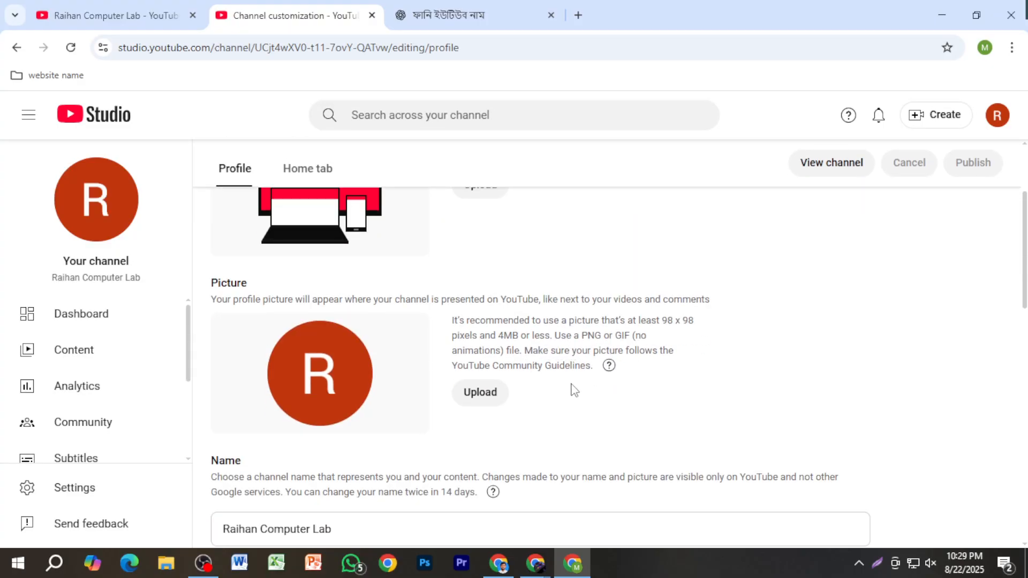
pyautogui.scroll(-3, 571, 389)
pyautogui.scroll(-3, 557, 396)
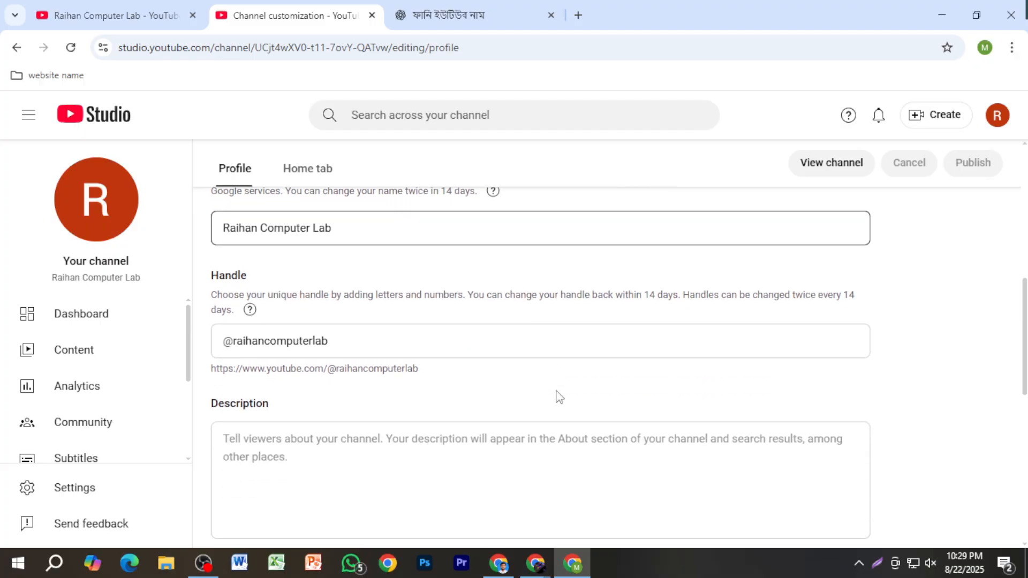
pyautogui.scroll(10, 562, 338)
pyautogui.scroll(-2, 533, 358)
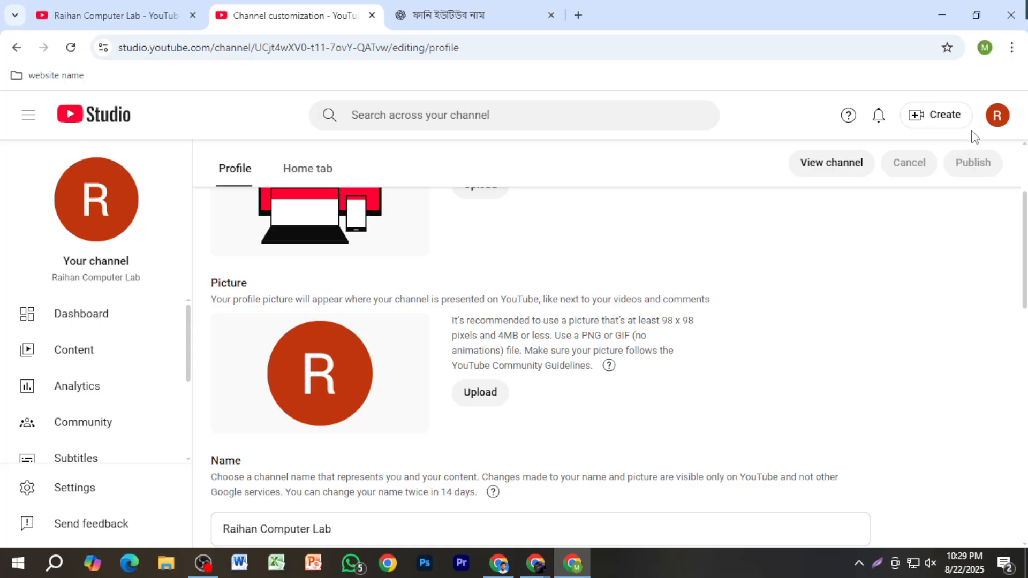
# Step: Copy the channel name from the account menu and send ChatGPT the message "Raihan Computer Lab ei ta ami rakhlam", replacing the old draft
pyautogui.click(993, 115)
pyautogui.doubleClick(912, 147)
pyautogui.click(912, 147)
pyautogui.hotkey('ctrl', 'c')
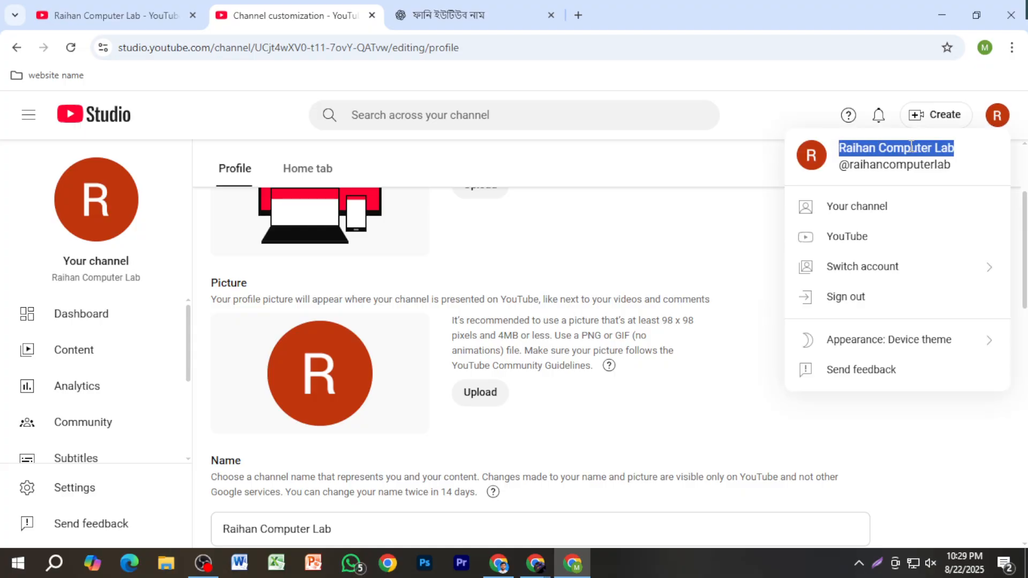
pyautogui.click(459, 15)
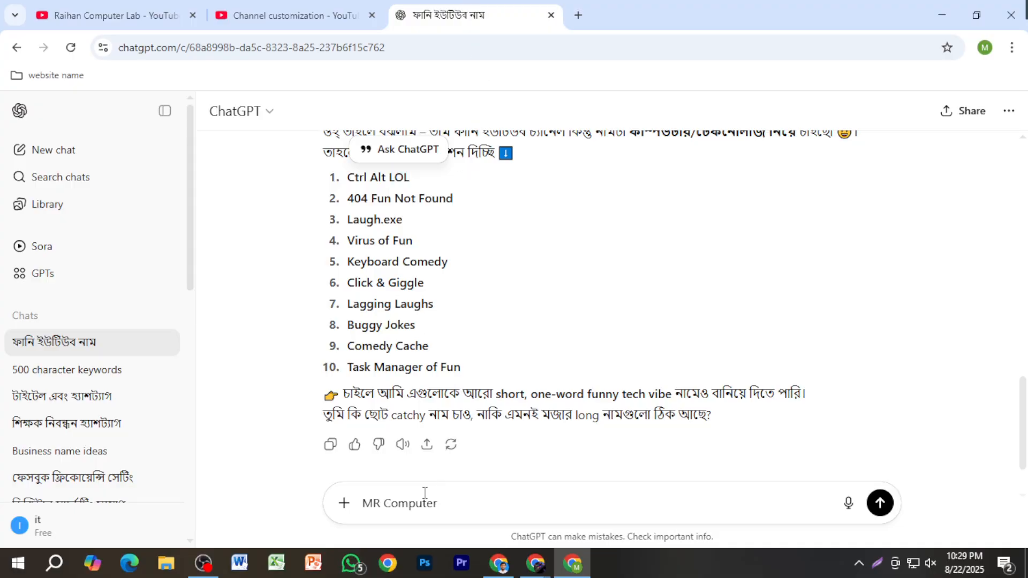
pyautogui.moveTo(438, 504); pyautogui.dragTo(360, 507)
pyautogui.hotkey('ctrl', 'v')
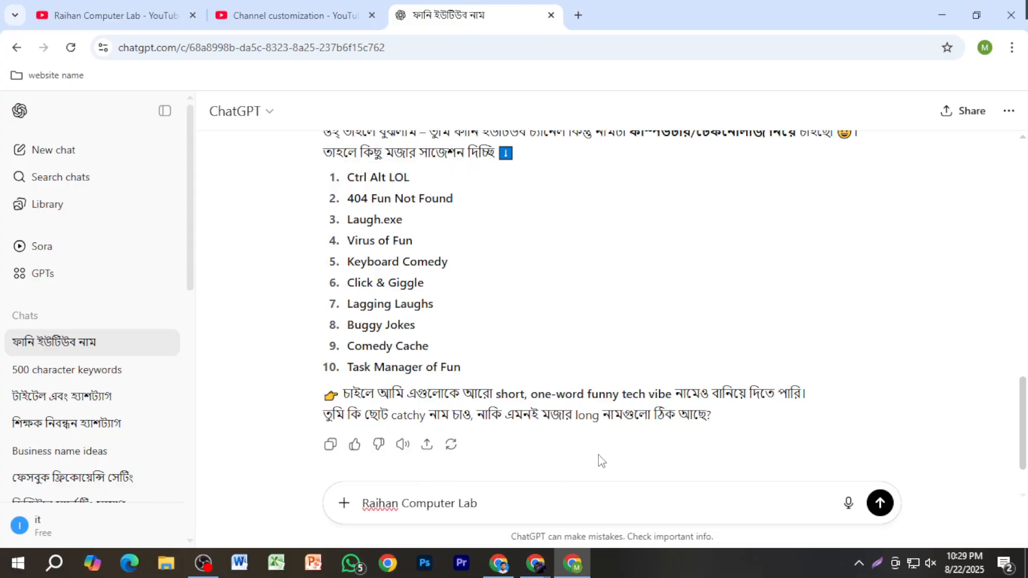
pyautogui.write('ei ta ami rakhlam')
pyautogui.press('Return')
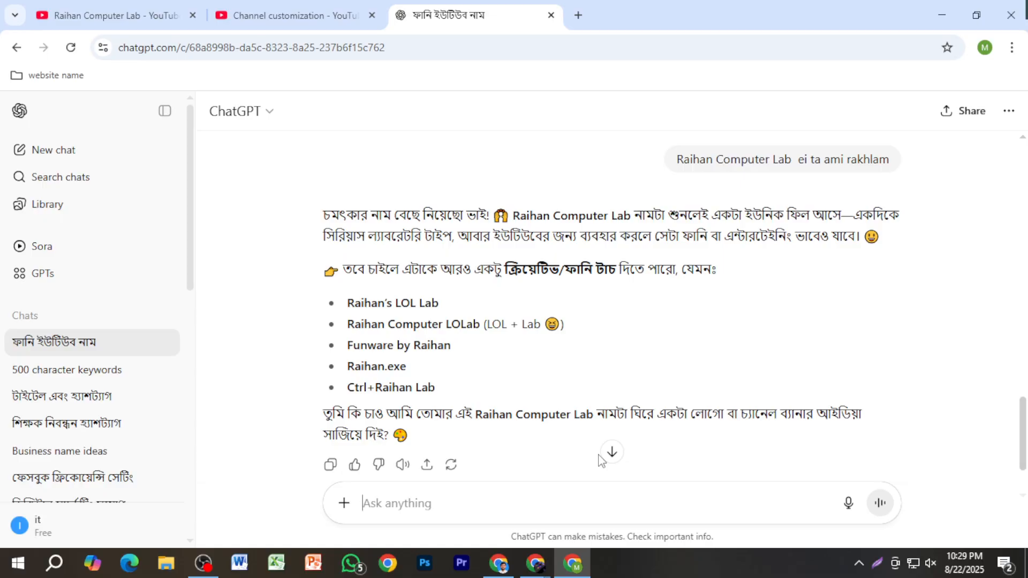
# Step: Write in the ChatGPT message box "Raihan Computer Lab ata diye amake akta youtube channel er jonno image banay dite hobe"
pyautogui.hotkey('ctrl', 'v')
pyautogui.write('ata dio')
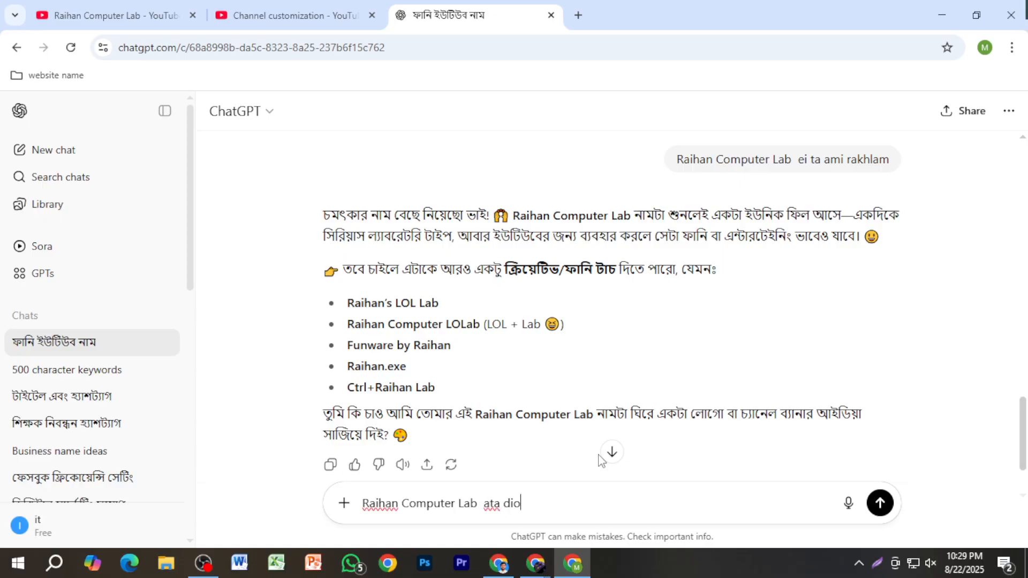
pyautogui.press('BackSpace')
pyautogui.write('ue')
pyautogui.press('BackSpace')
pyautogui.press('BackSpace')
pyautogui.press('BackSpace')
pyautogui.write('ye amake akta y')
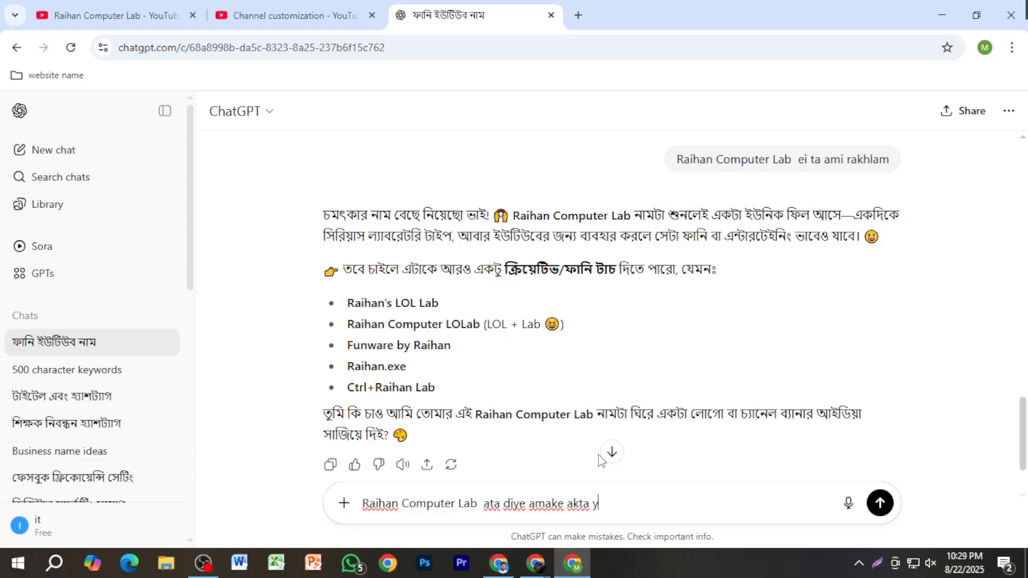
pyautogui.write('outube channe')
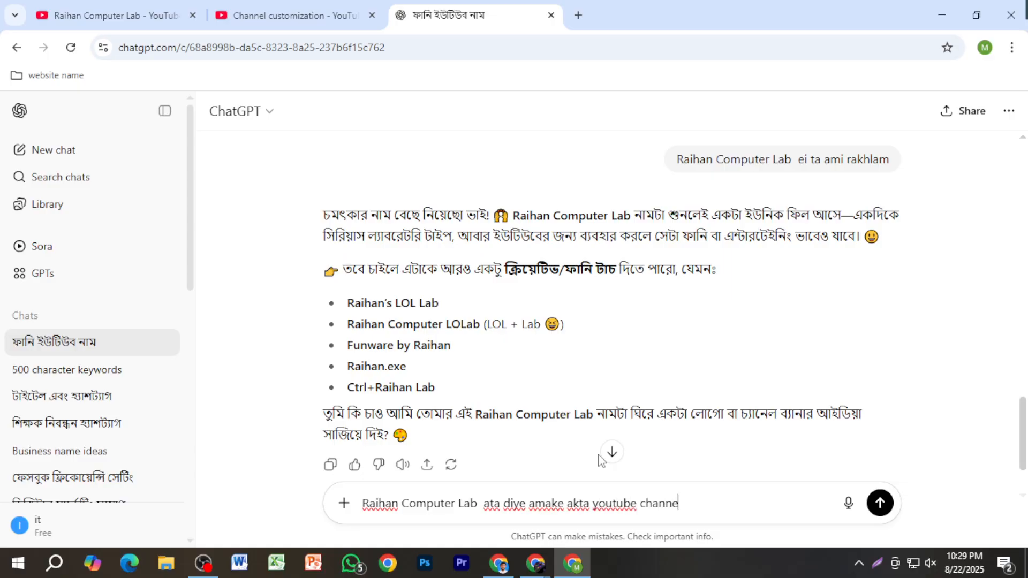
pyautogui.write('l er jonno image ')
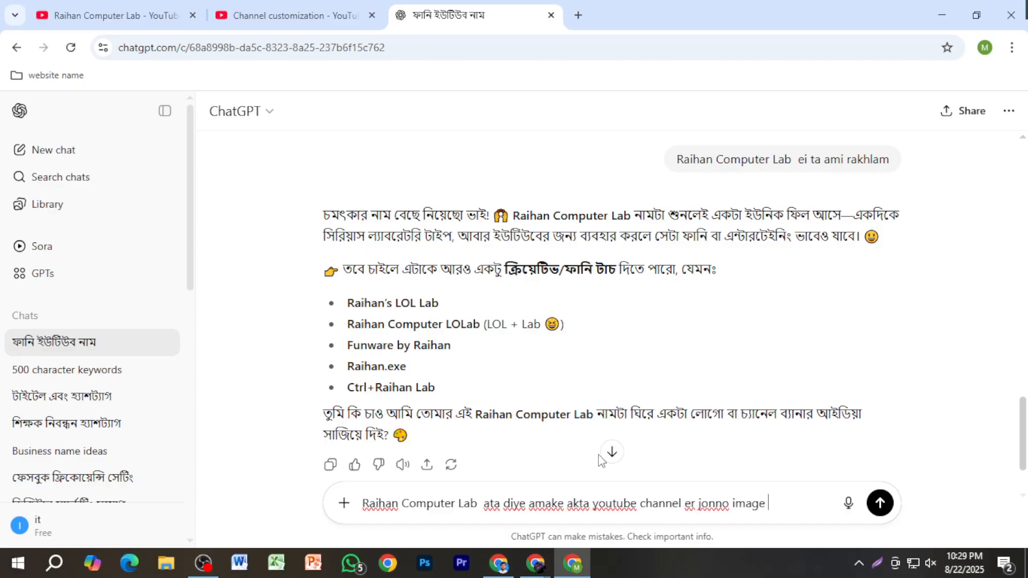
pyautogui.write('banay dite hobe,,, ba')
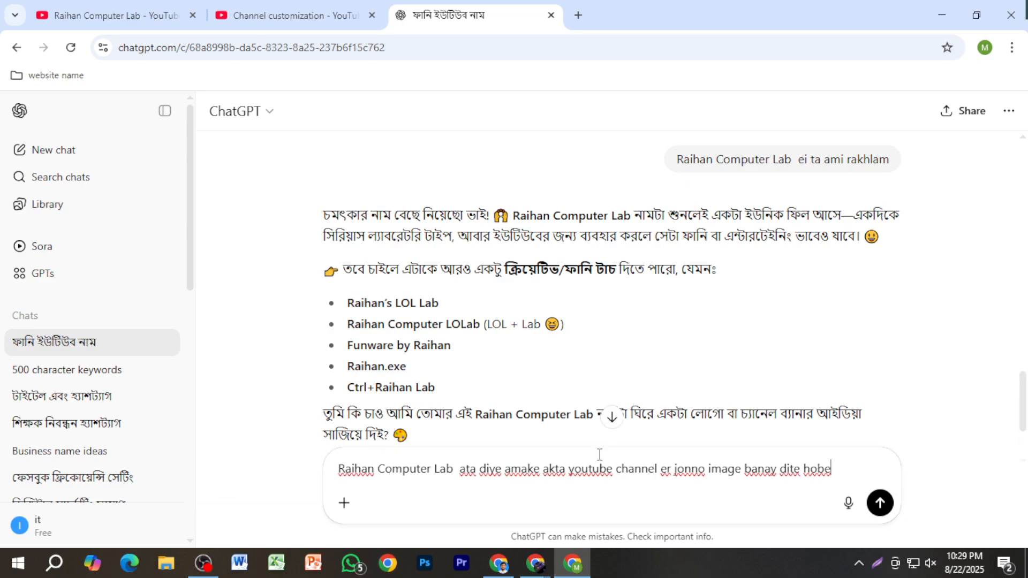
pyautogui.write('ckground ')
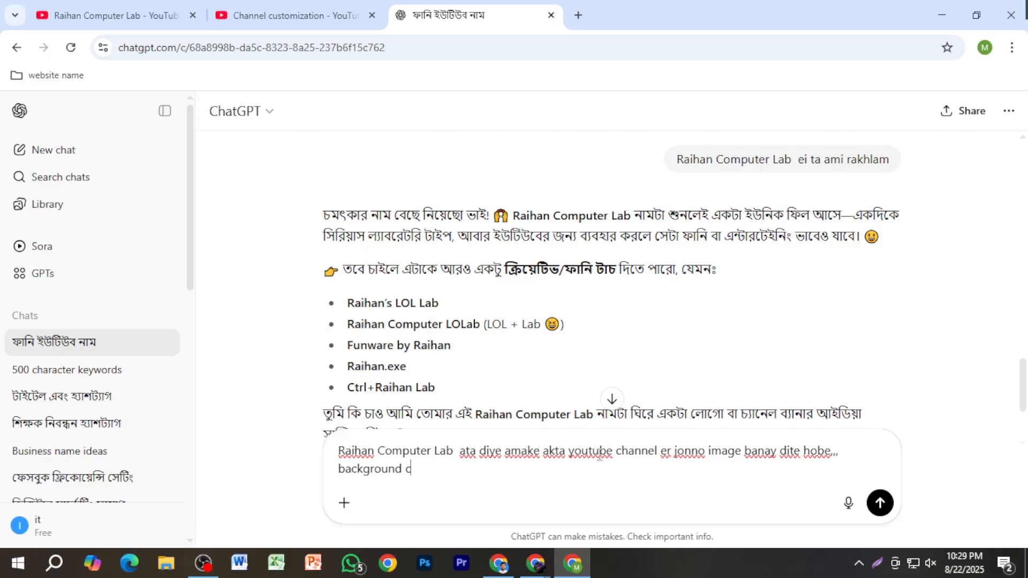
pyautogui.write('clolor ta sundor h')
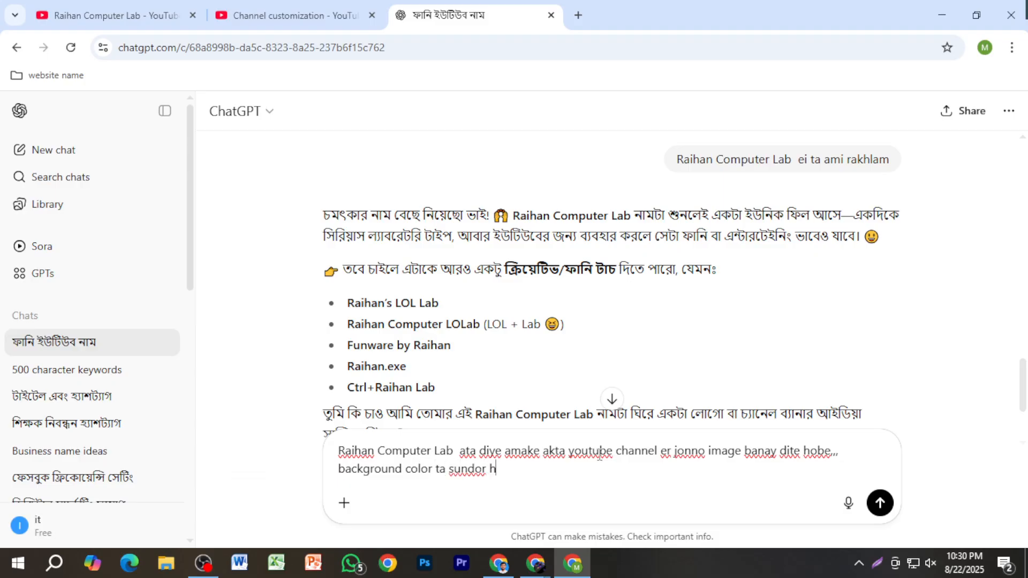
pyautogui.write('oite hobe,, f')
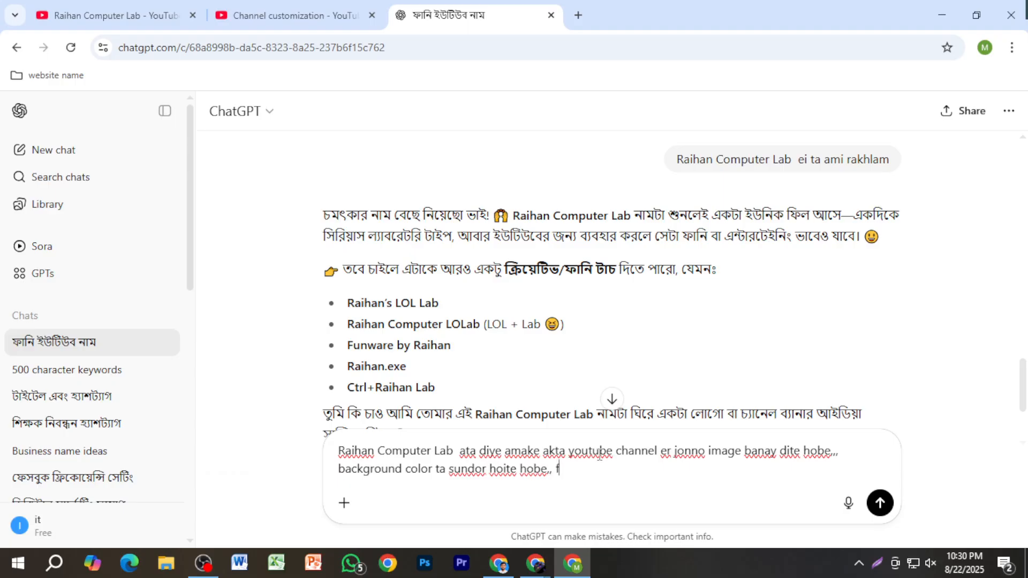
pyautogui.write('ont gulo sundor blod ')
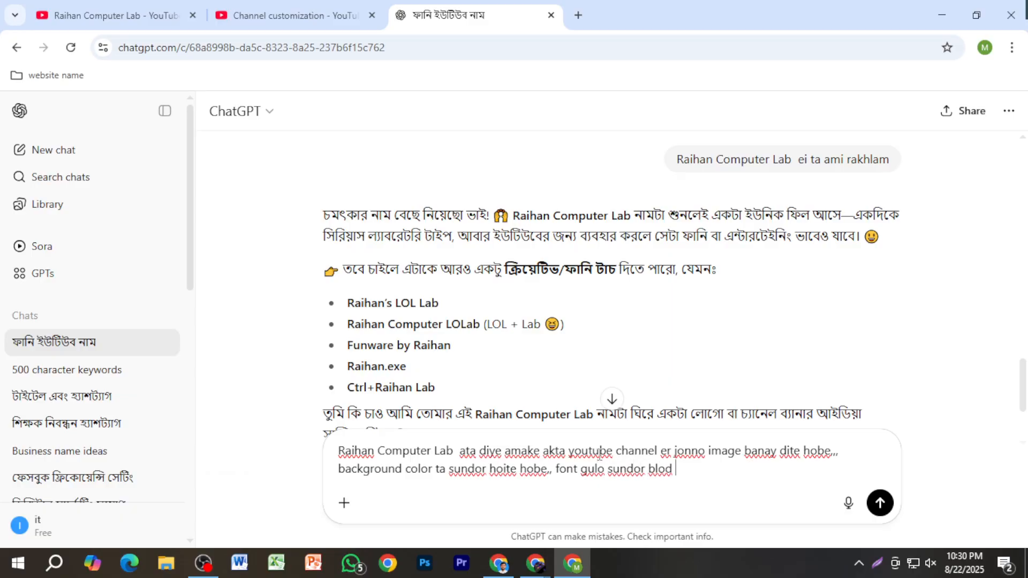
pyautogui.write('hoite w')
# Step: Add the background and font requirements to the prompt: ",,, background color ta sundor hoite hobe,, font gulo sundor blod hoite hobe,"
pyautogui.press('BackSpace')
pyautogui.press('BackSpace')
pyautogui.write('hobe,')
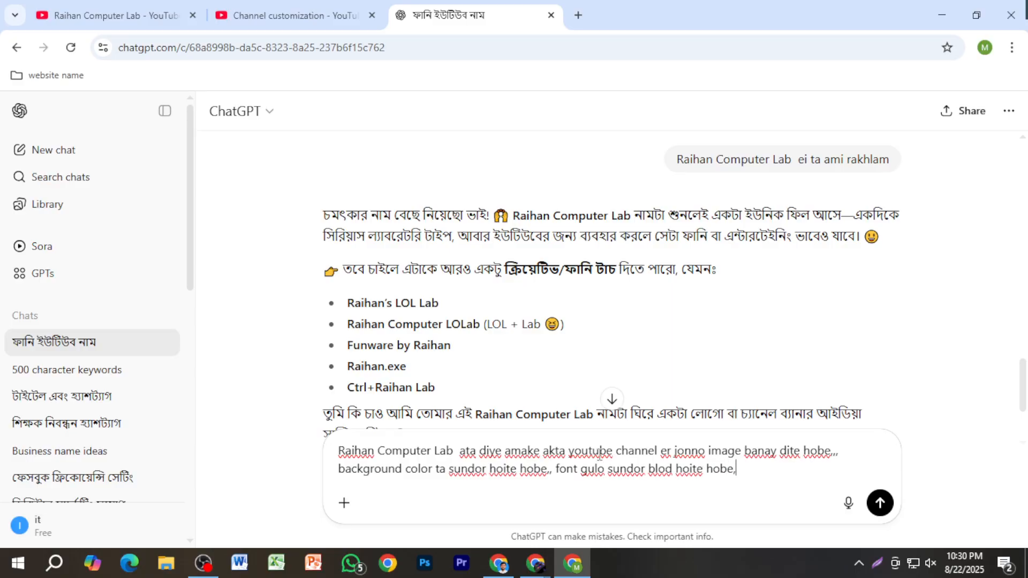
pyautogui.write(', logo ta jena')
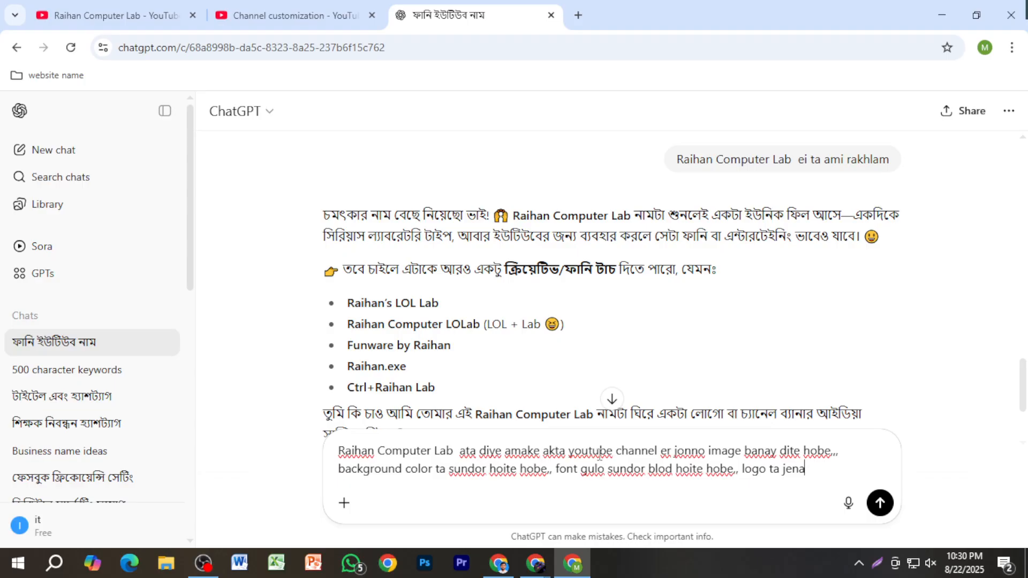
# Step: Complete the prompt with ", logo ta jeno sundor professional hoy.." and send it to ChatGPT
pyautogui.press('BackSpace')
pyautogui.write('o sundor ')
pyautogui.write('profes')
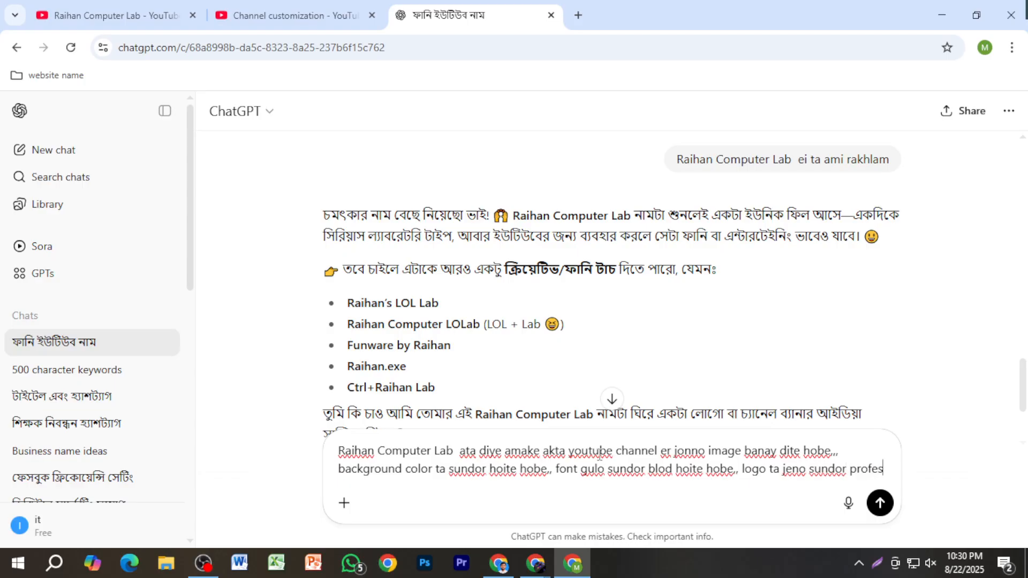
pyautogui.write('siona')
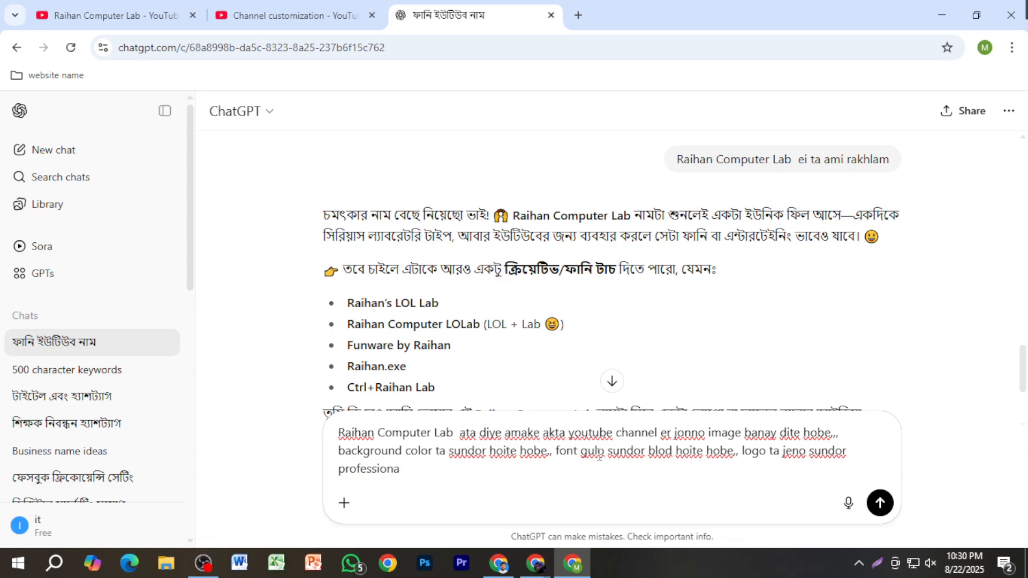
pyautogui.write('l hoy..')
pyautogui.press('Return')
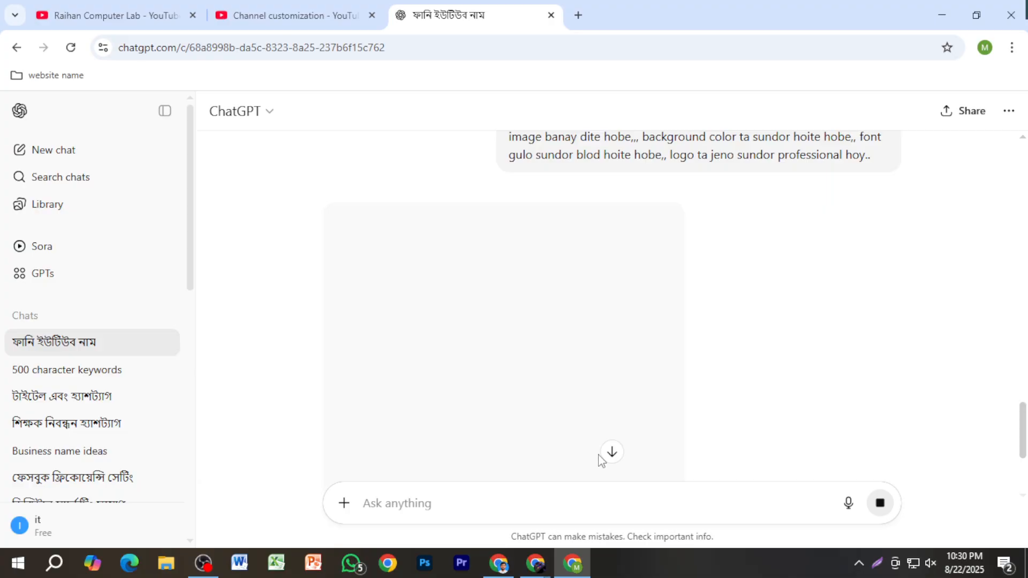
# Step: Reread the sent image prompt and the earlier name suggestions in the chat while the image generates
pyautogui.scroll(4, 670, 423)
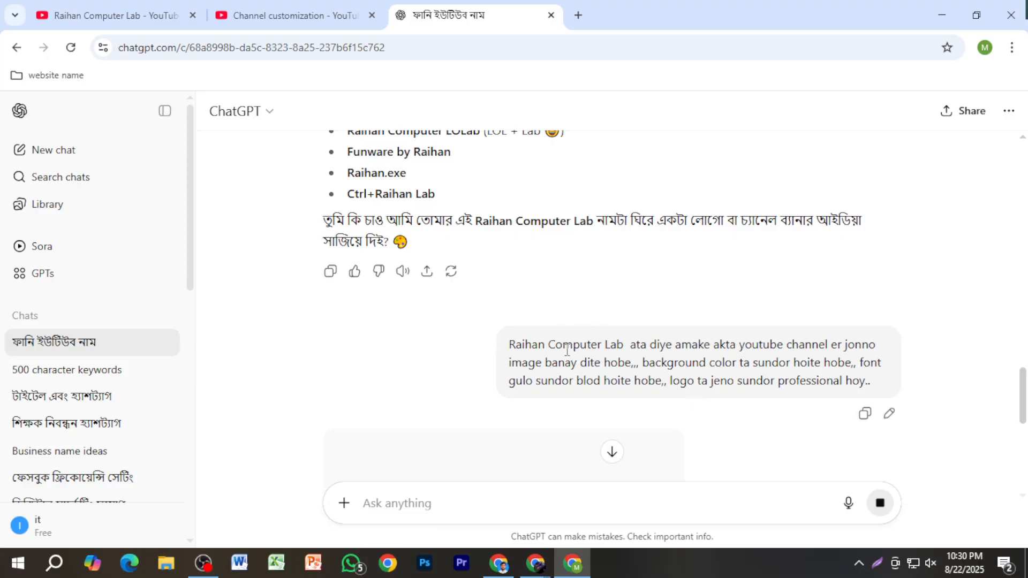
pyautogui.scroll(-3, 651, 350)
pyautogui.scroll(2, 511, 363)
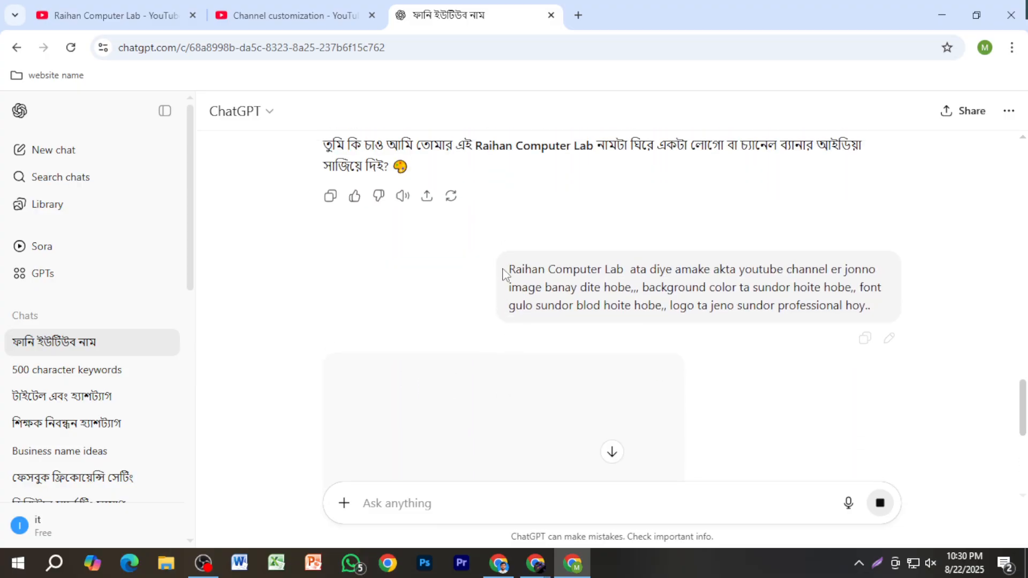
pyautogui.scroll(3, 728, 283)
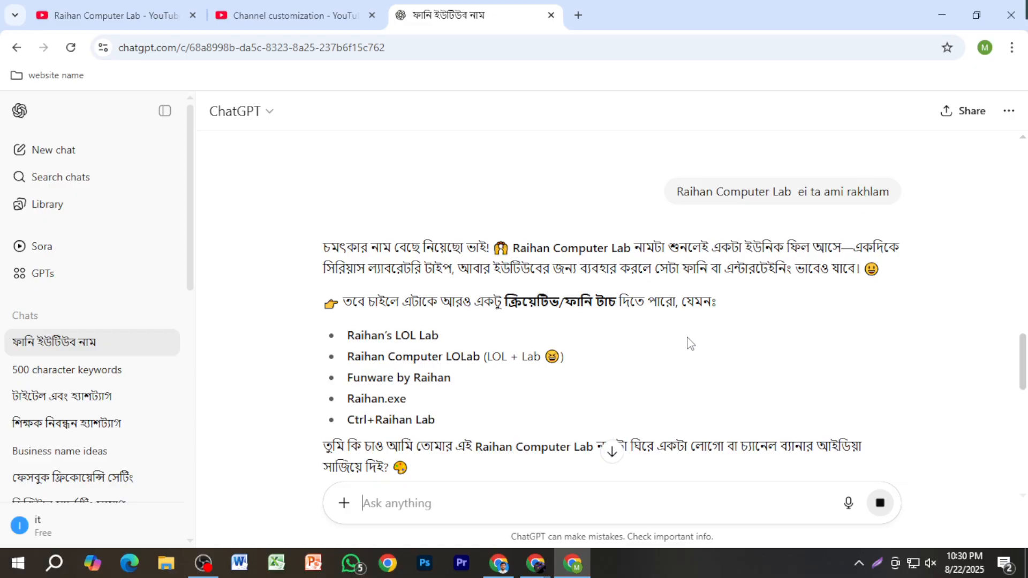
pyautogui.scroll(5, 572, 220)
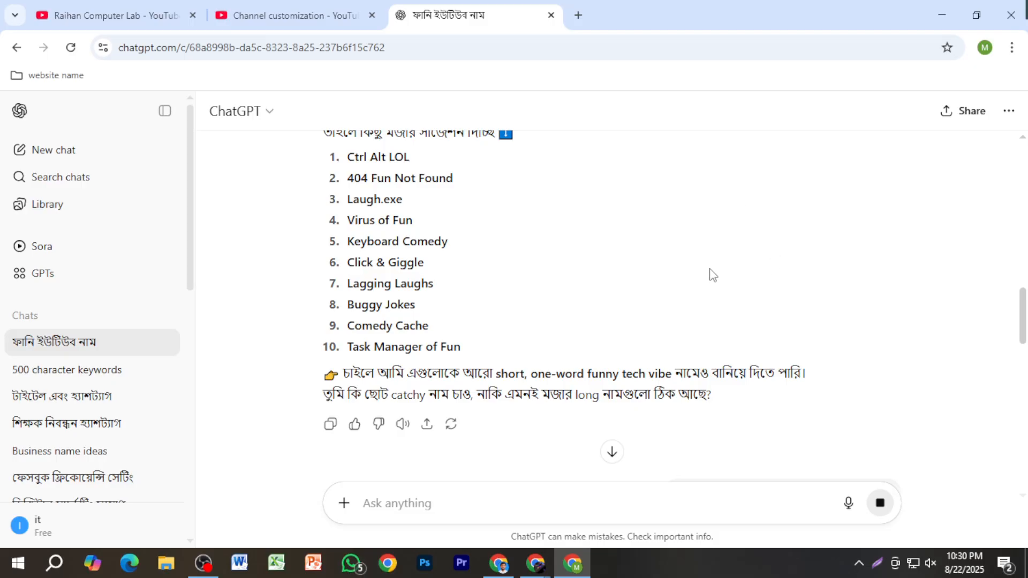
pyautogui.scroll(-8, 713, 276)
pyautogui.scroll(-10, 718, 311)
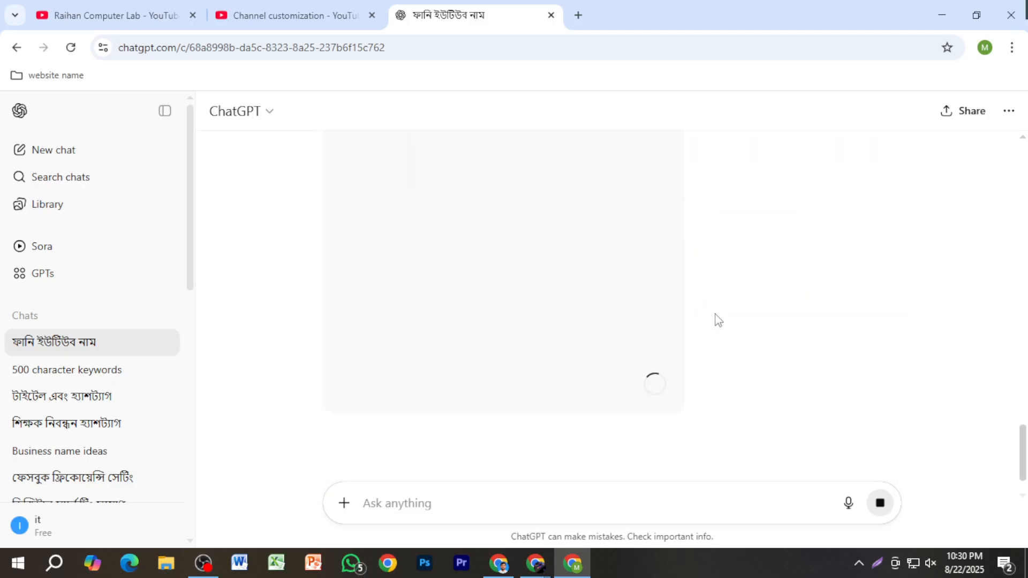
pyautogui.scroll(3, 718, 320)
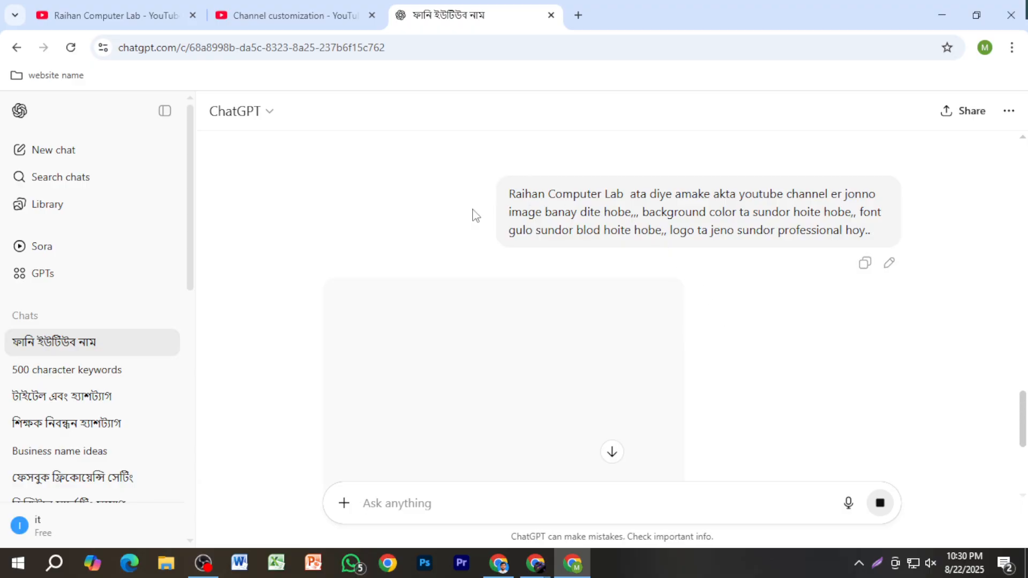
pyautogui.moveTo(508, 195); pyautogui.dragTo(875, 236)
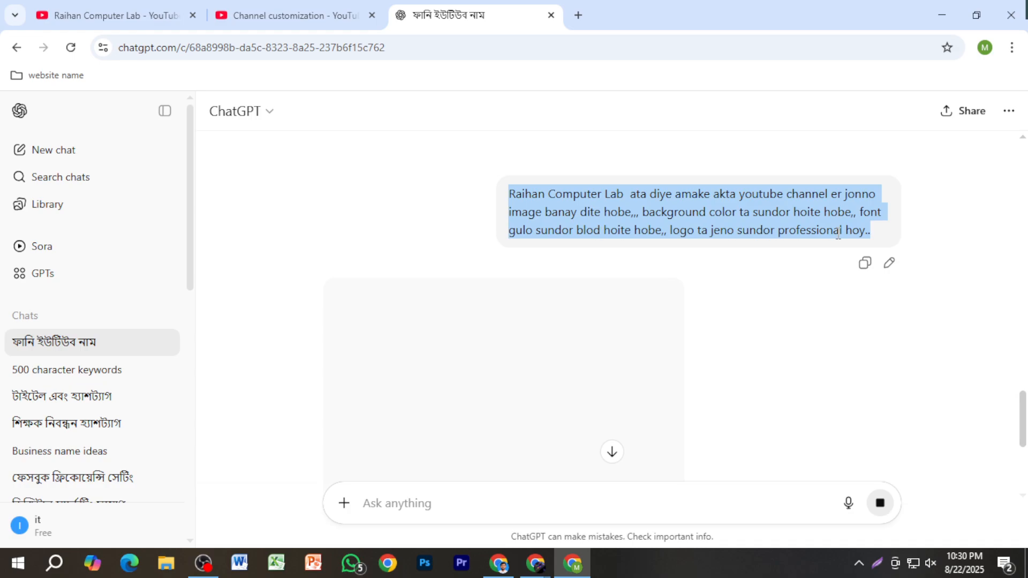
pyautogui.click(876, 238)
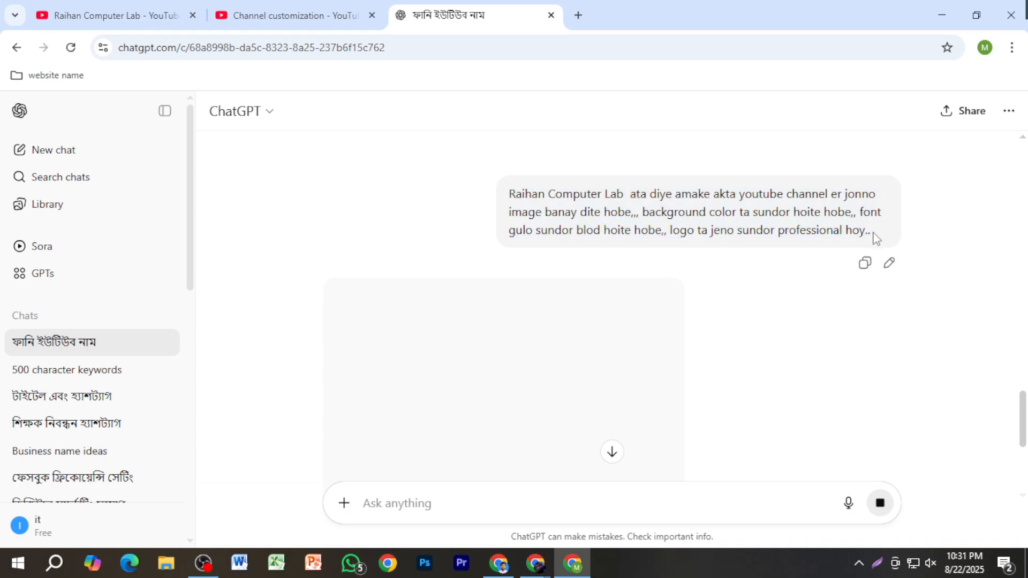
pyautogui.scroll(-5, 489, 294)
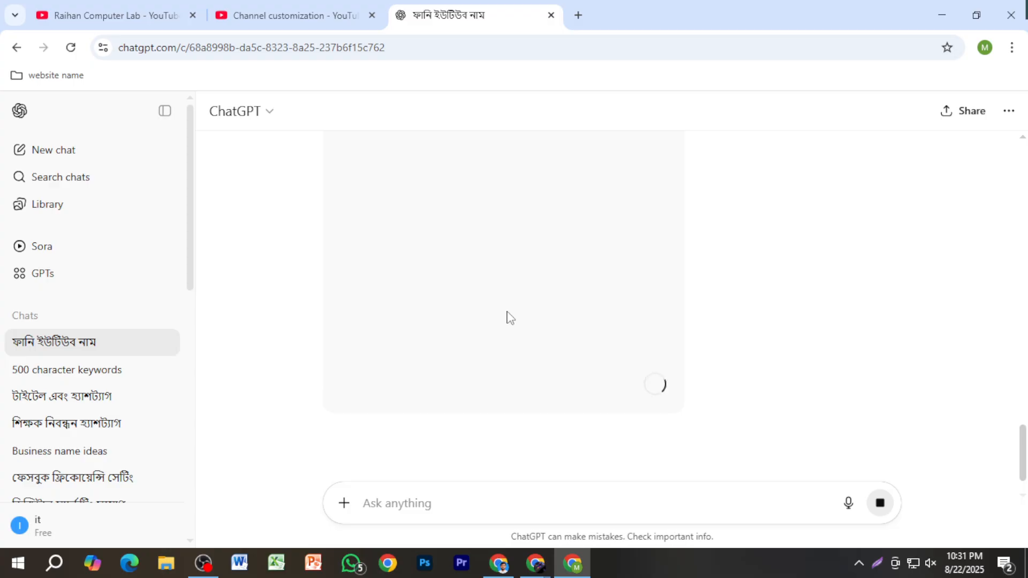
# Step: Switch to the YouTube Studio customization page, close the account menu and review the profile fields from banner image to video watermark
pyautogui.click(290, 19)
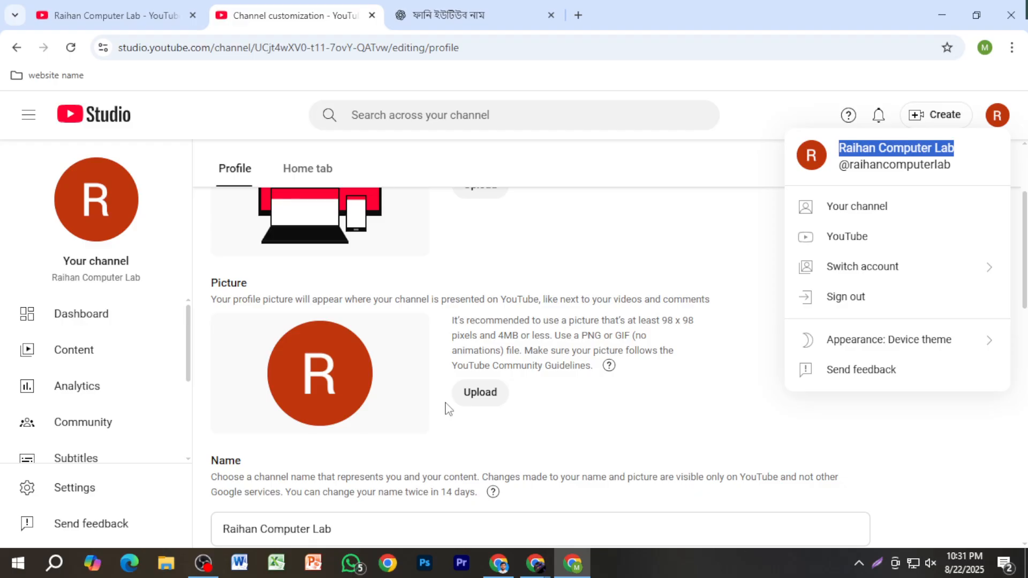
pyautogui.click(639, 240)
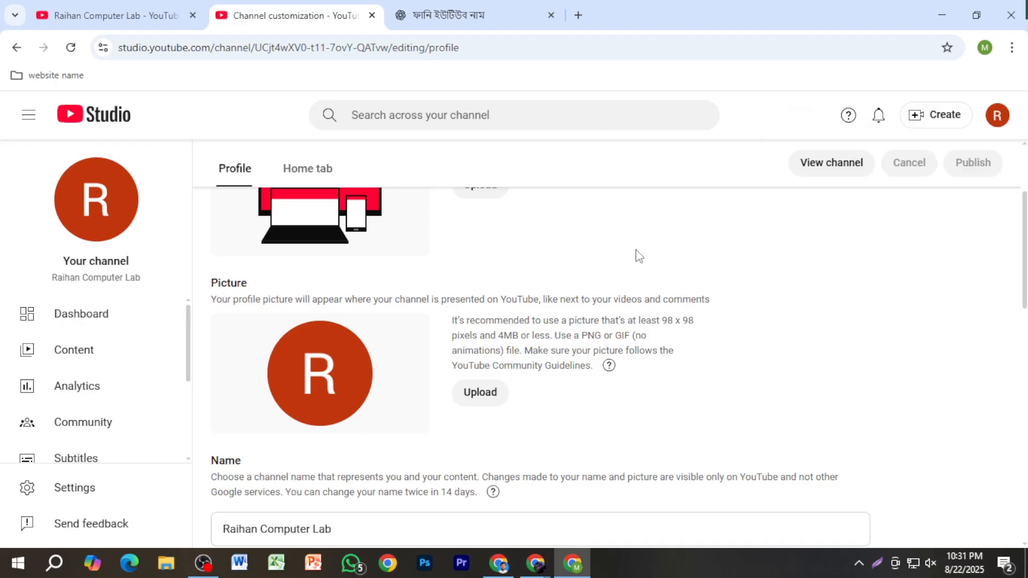
pyautogui.scroll(2, 616, 270)
pyautogui.scroll(-4, 563, 315)
pyautogui.scroll(-5, 562, 315)
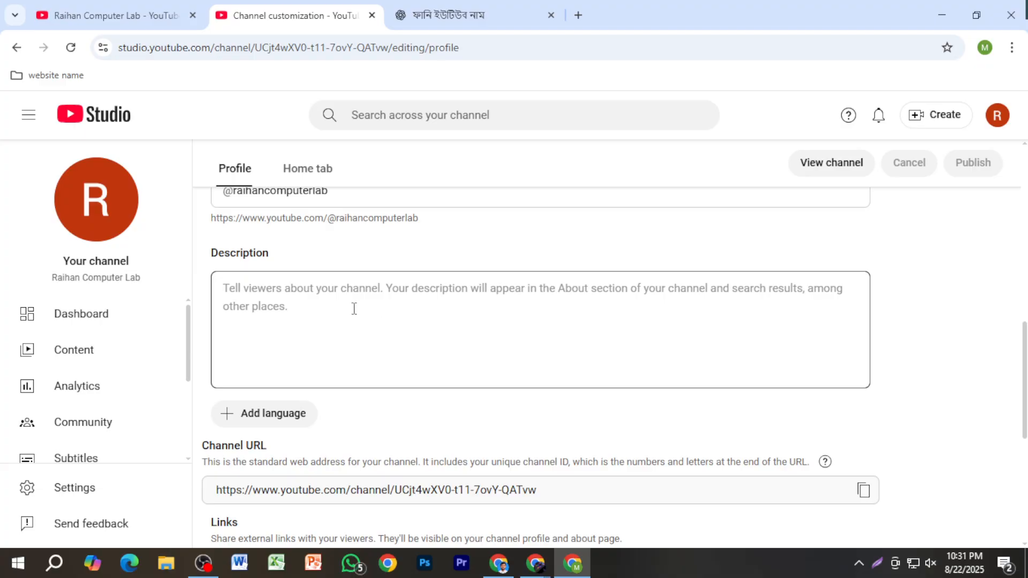
pyautogui.scroll(-4, 349, 305)
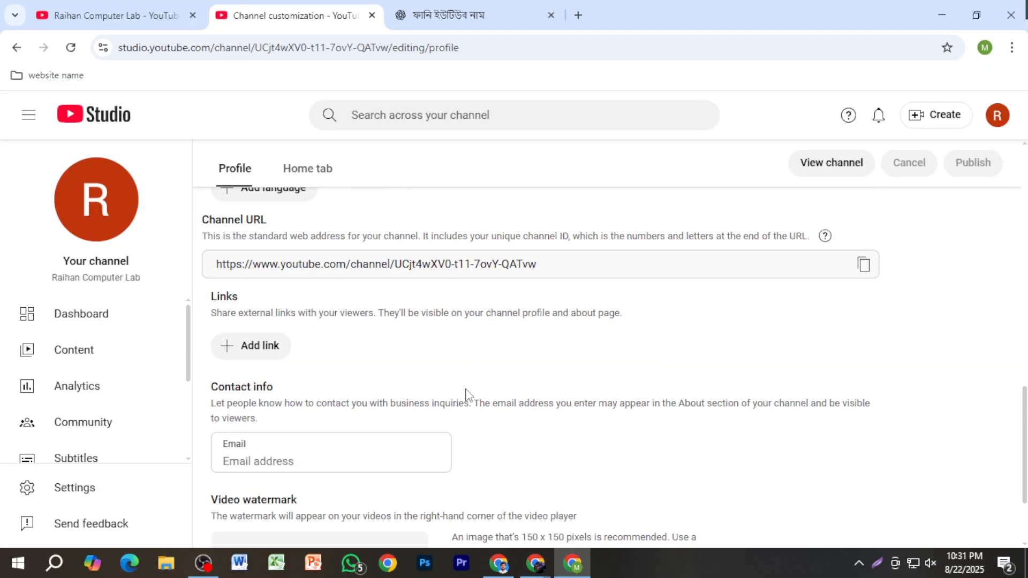
pyautogui.scroll(-2, 466, 402)
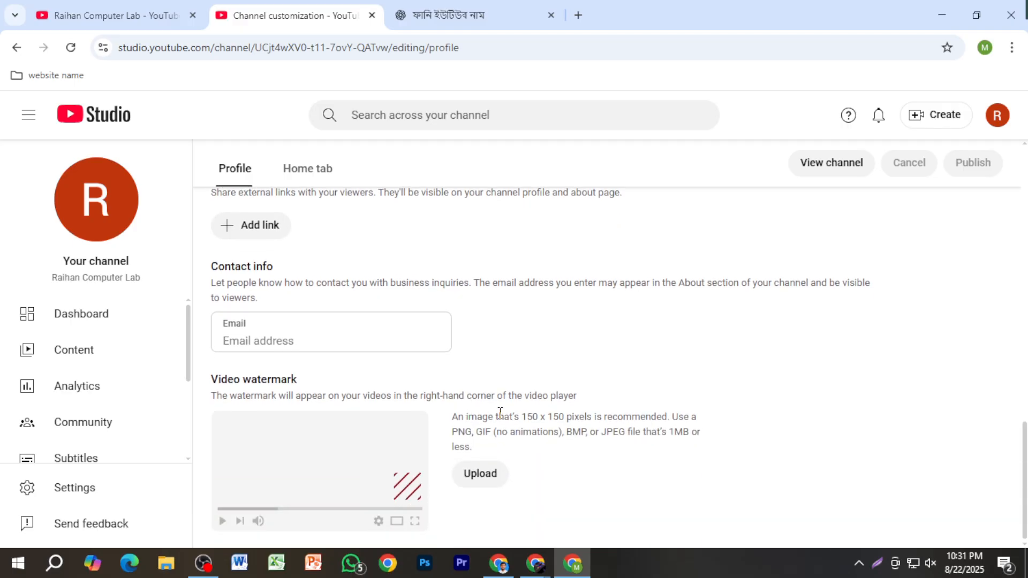
pyautogui.scroll(3, 452, 368)
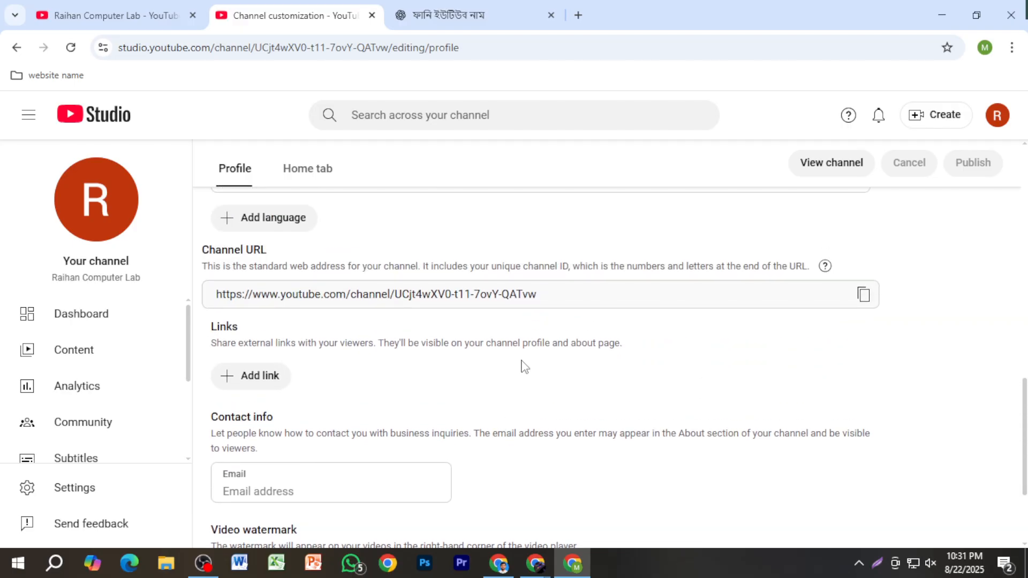
pyautogui.scroll(5, 514, 321)
pyautogui.scroll(5, 523, 280)
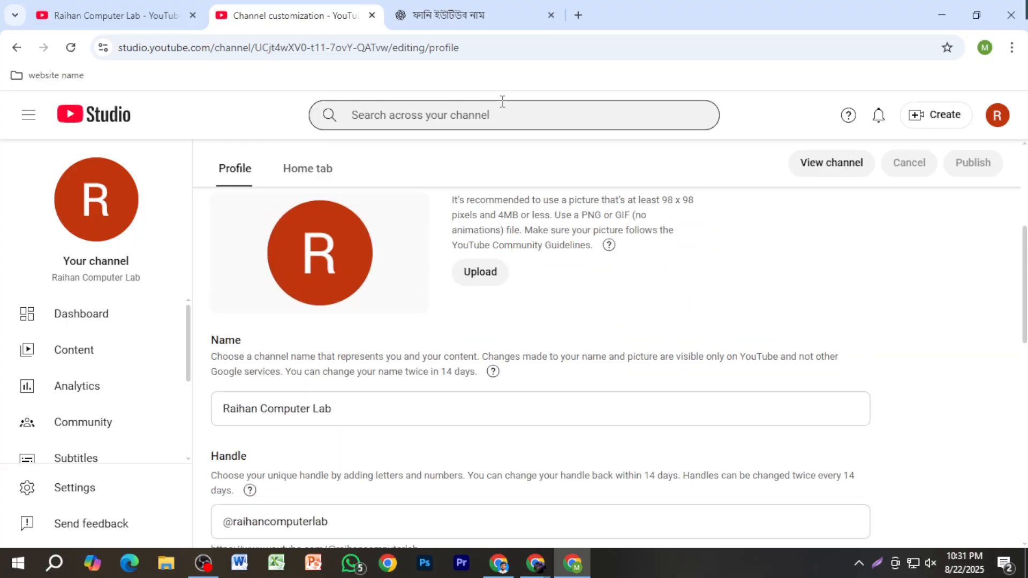
pyautogui.scroll(5, 420, 248)
# Step: Check the image generation progress in ChatGPT and return to the channel customization page in YouTube Studio
pyautogui.click(445, 15)
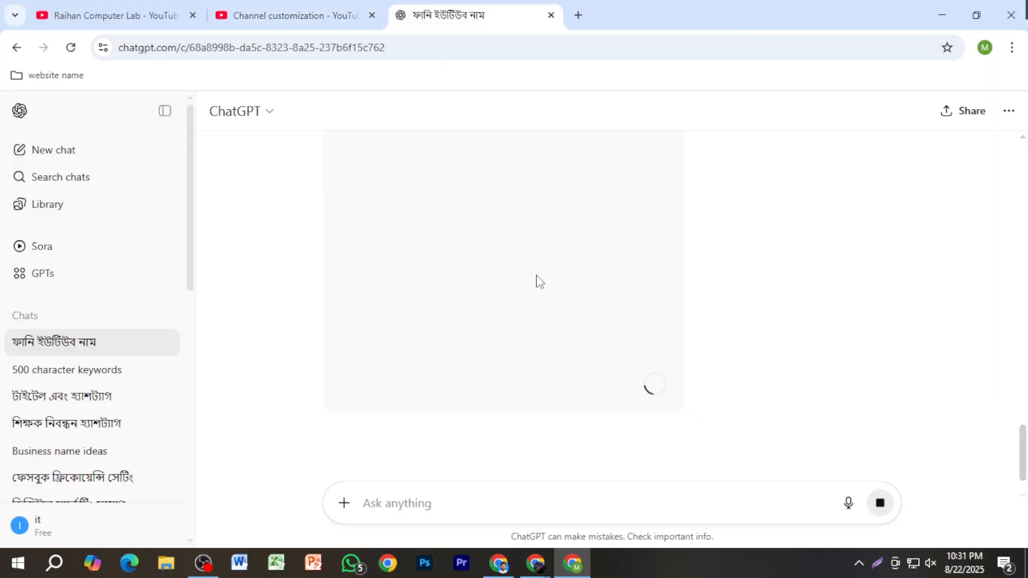
pyautogui.click(282, 19)
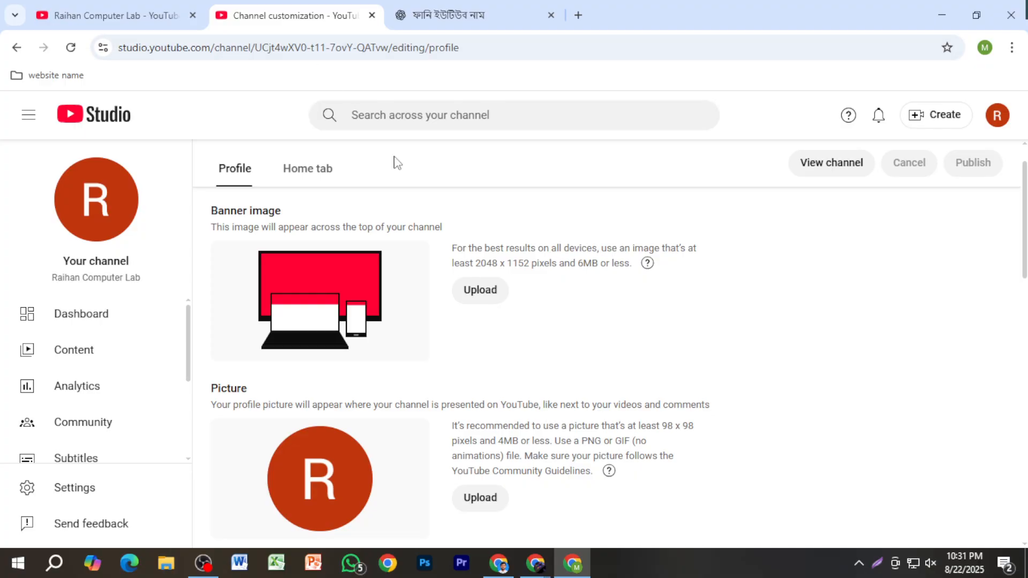
pyautogui.click(448, 16)
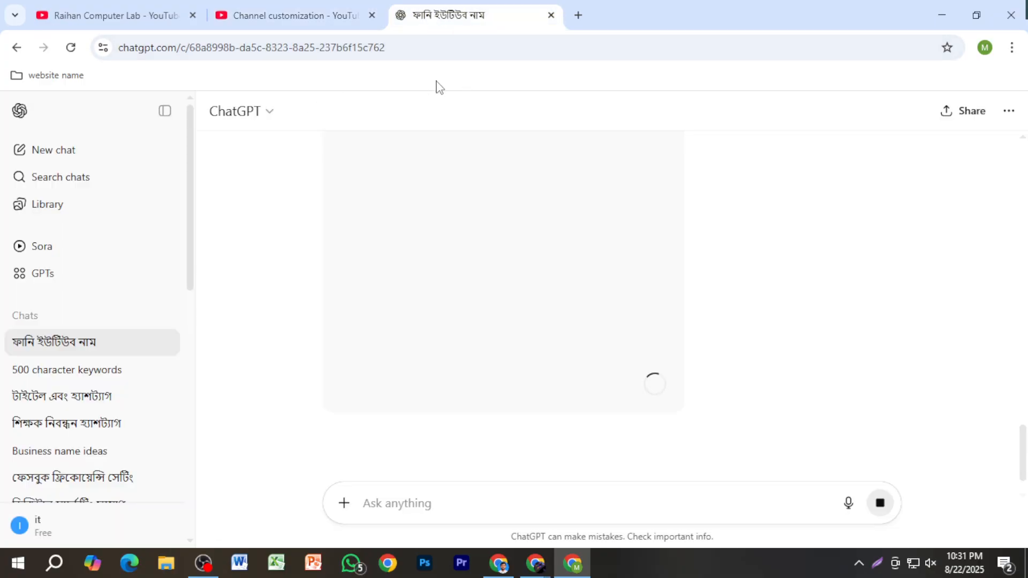
pyautogui.click(268, 15)
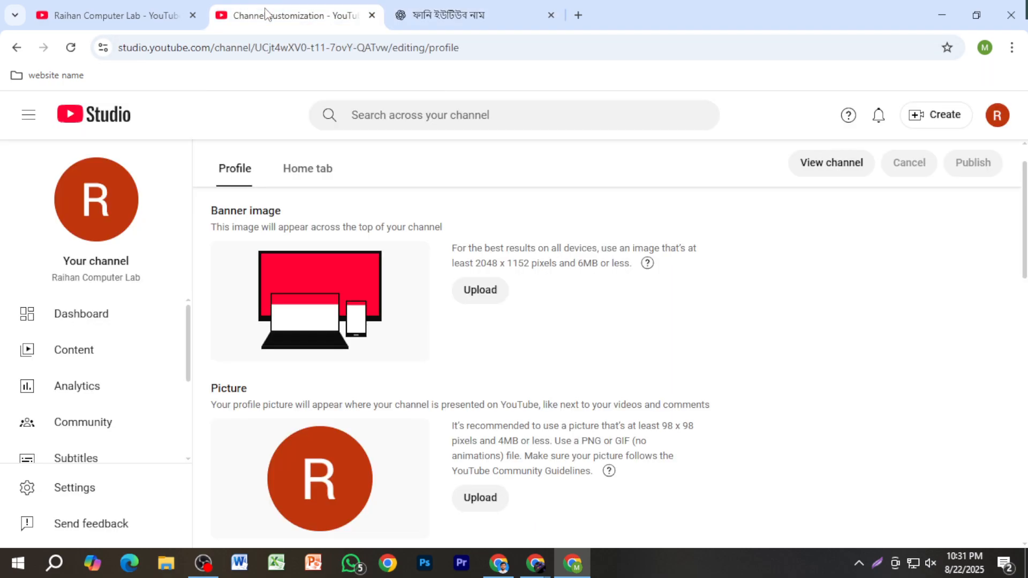
pyautogui.scroll(-3, 108, 417)
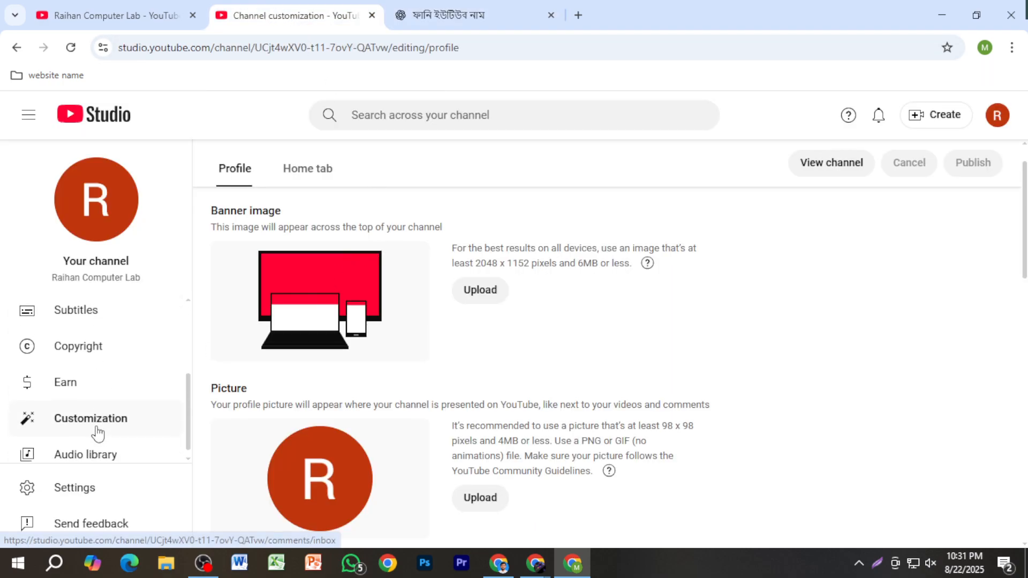
# Step: Look at the Earn page in YouTube Studio and the channel's YouTube page
pyautogui.click(102, 391)
pyautogui.scroll(-2, 441, 377)
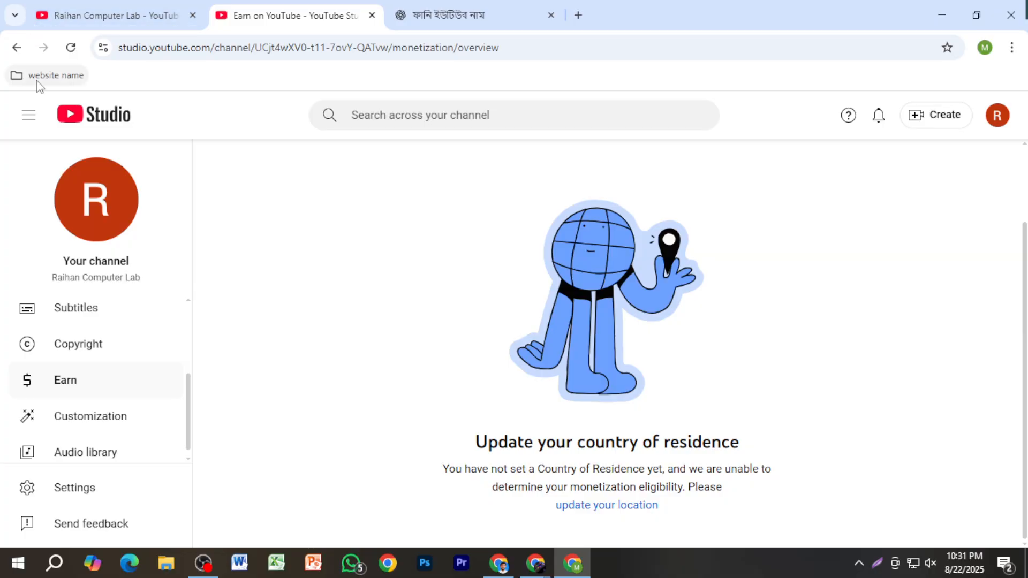
pyautogui.click(75, 8)
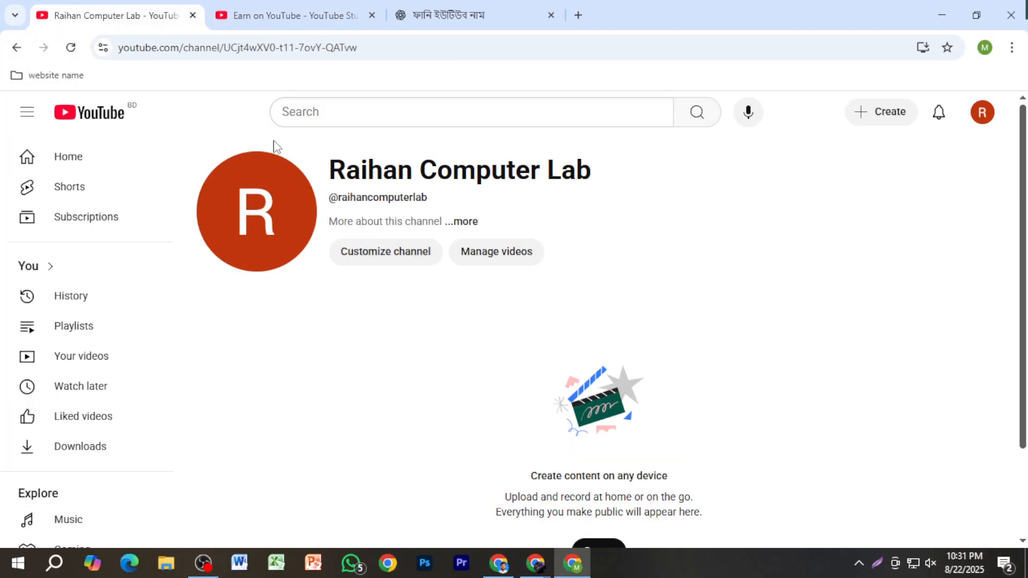
pyautogui.click(320, 12)
# Step: Switch to ChatGPT and download the generated Raihan Computer Lab logo image
pyautogui.click(469, 16)
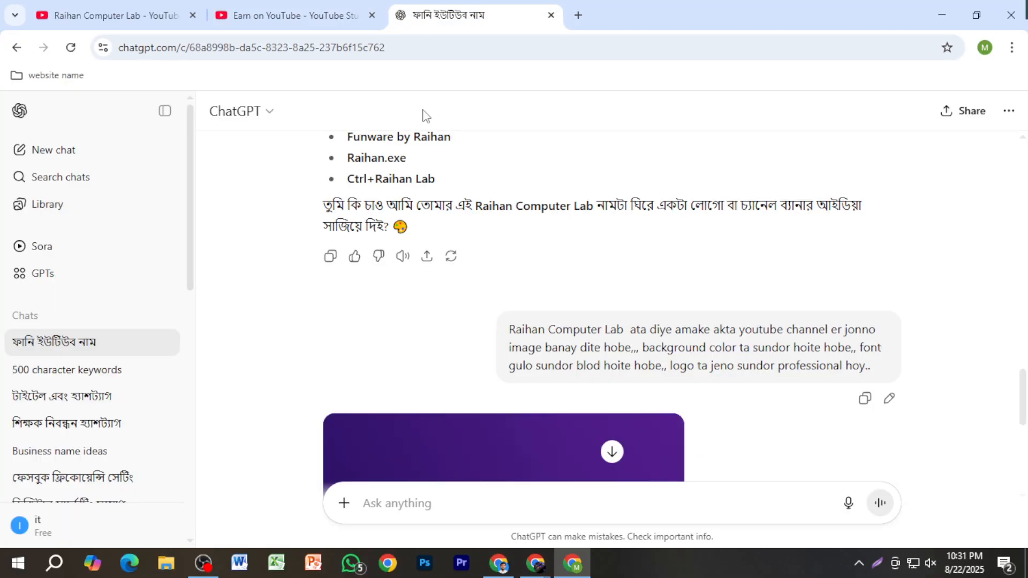
pyautogui.scroll(-6, 574, 317)
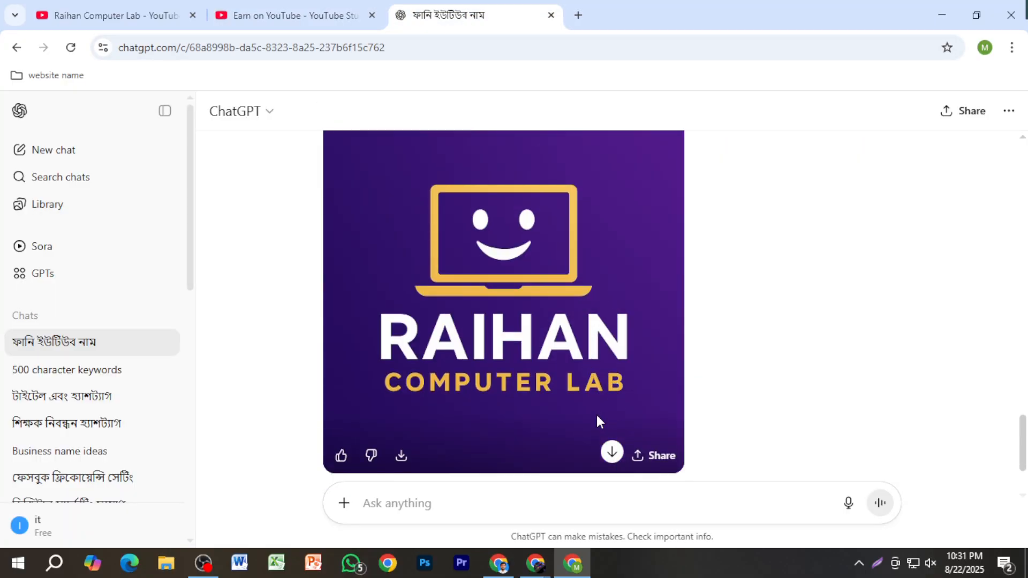
pyautogui.click(613, 452)
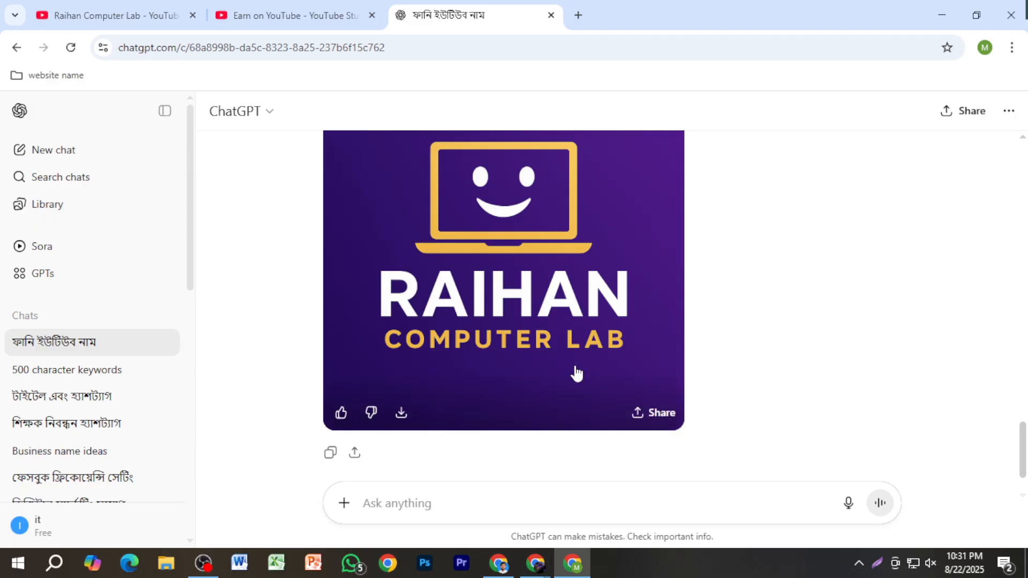
pyautogui.click(402, 415)
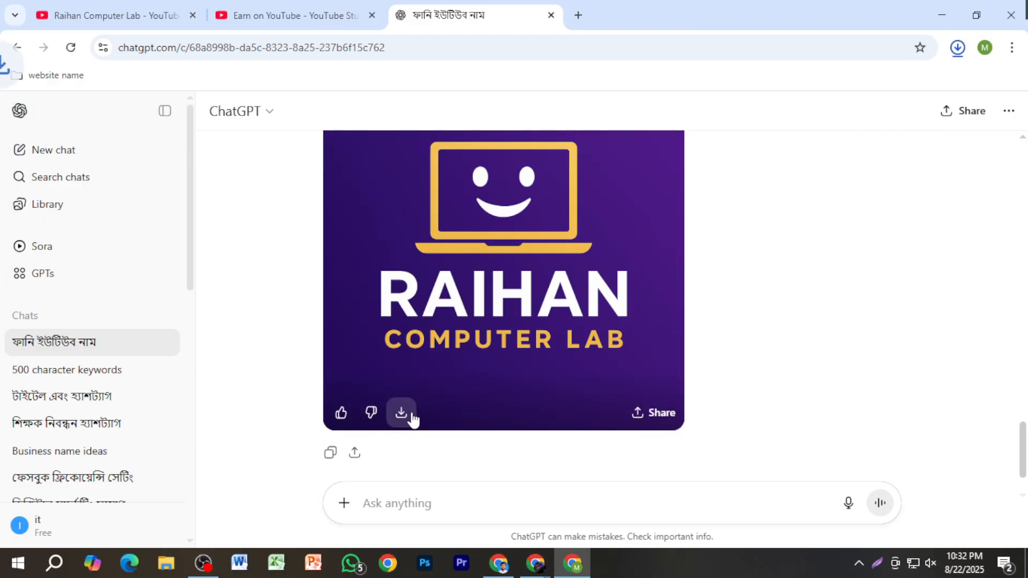
# Step: Return to the profile customization page in YouTube Studio and upload the downloaded ChatGPT image as the channel picture
pyautogui.click(281, 22)
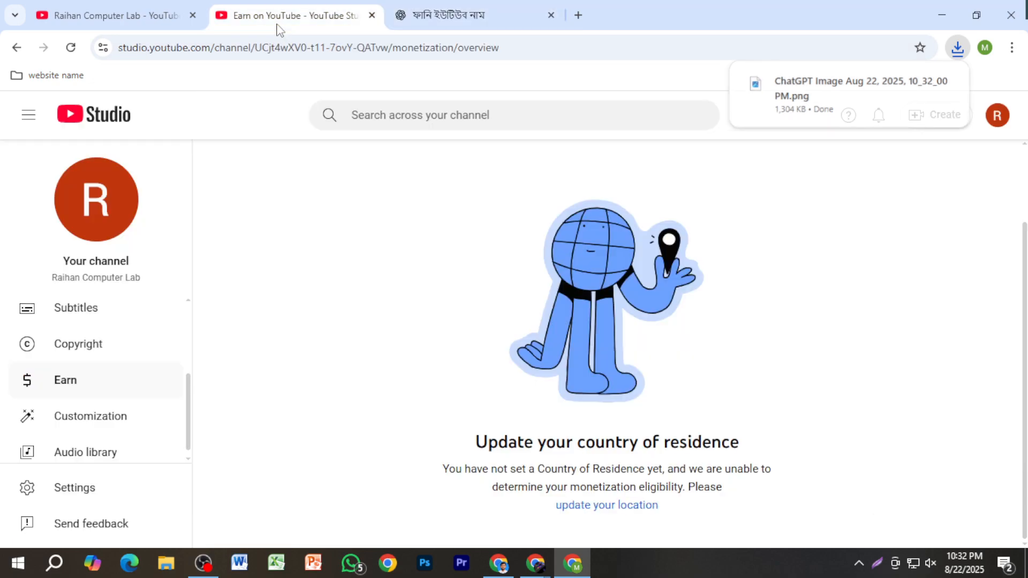
pyautogui.click(17, 47)
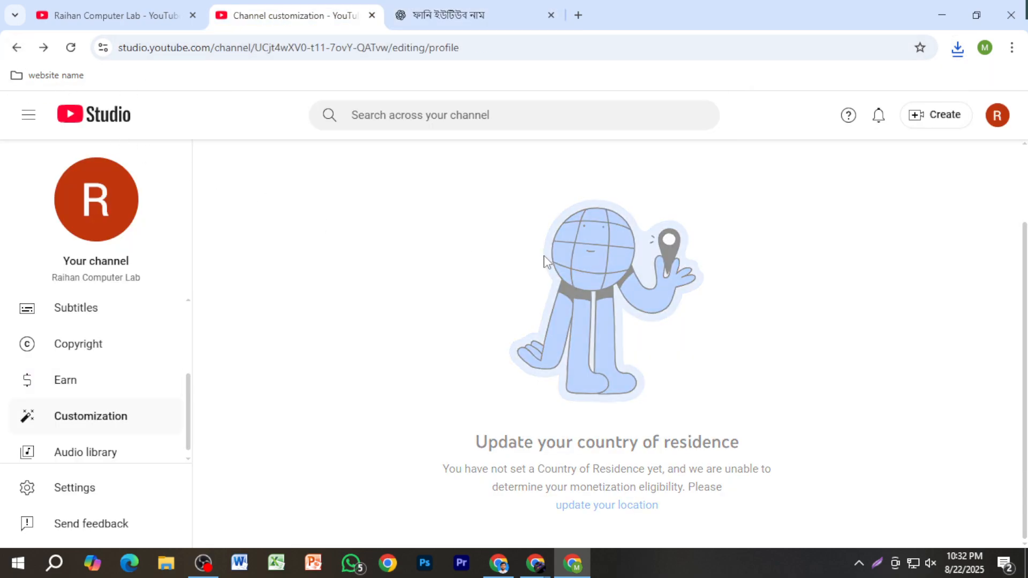
pyautogui.click(481, 449)
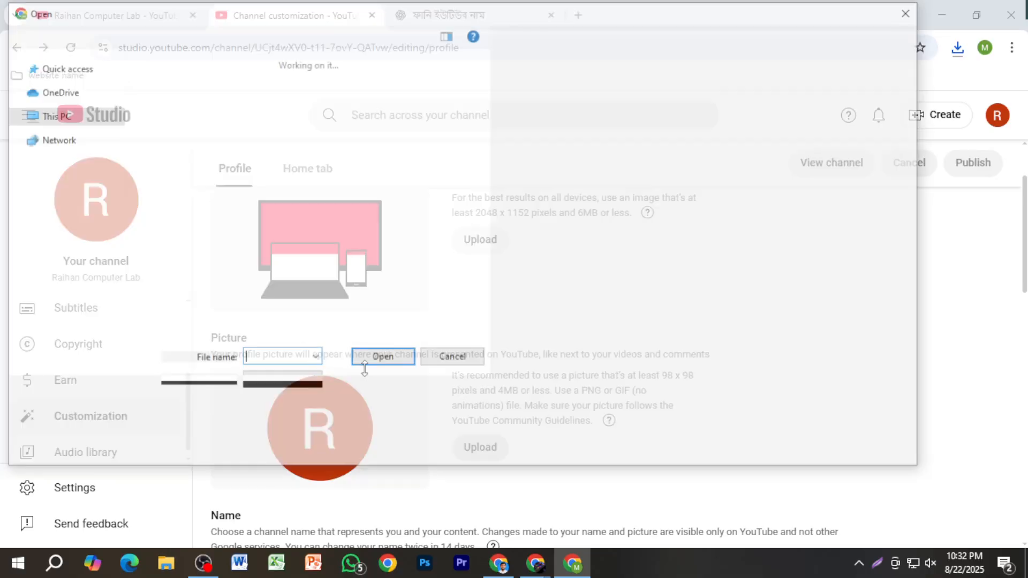
pyautogui.click(213, 205)
pyautogui.doubleClick(213, 203)
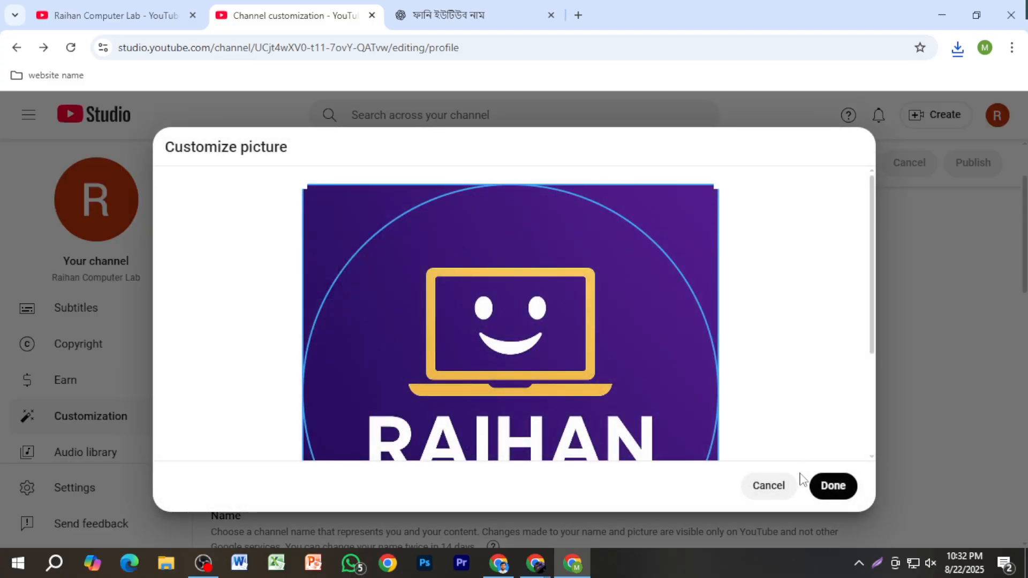
# Step: Accept the default crop of the logo picture and publish the channel changes
pyautogui.scroll(-2, 606, 372)
pyautogui.scroll(2, 615, 381)
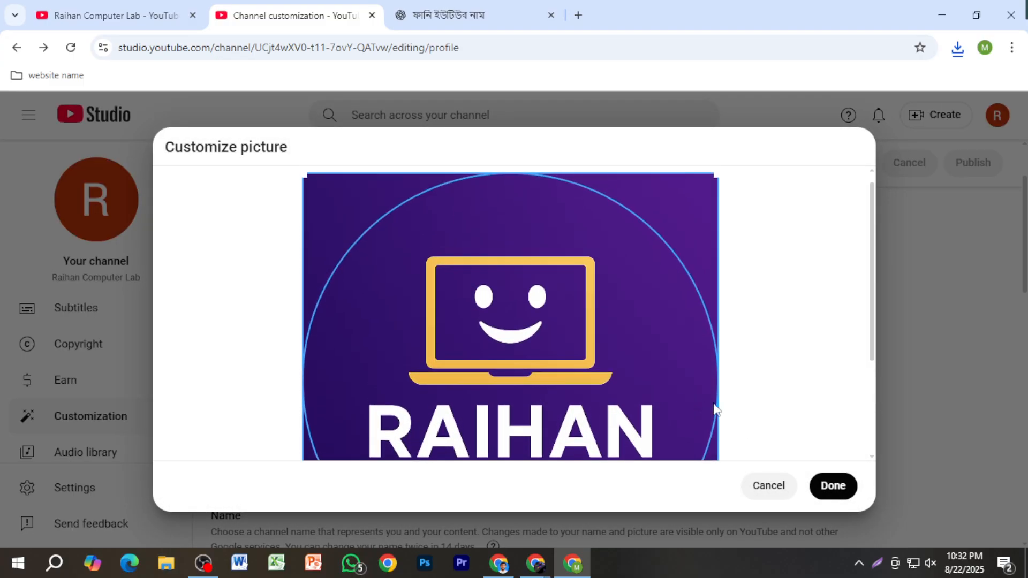
pyautogui.click(829, 486)
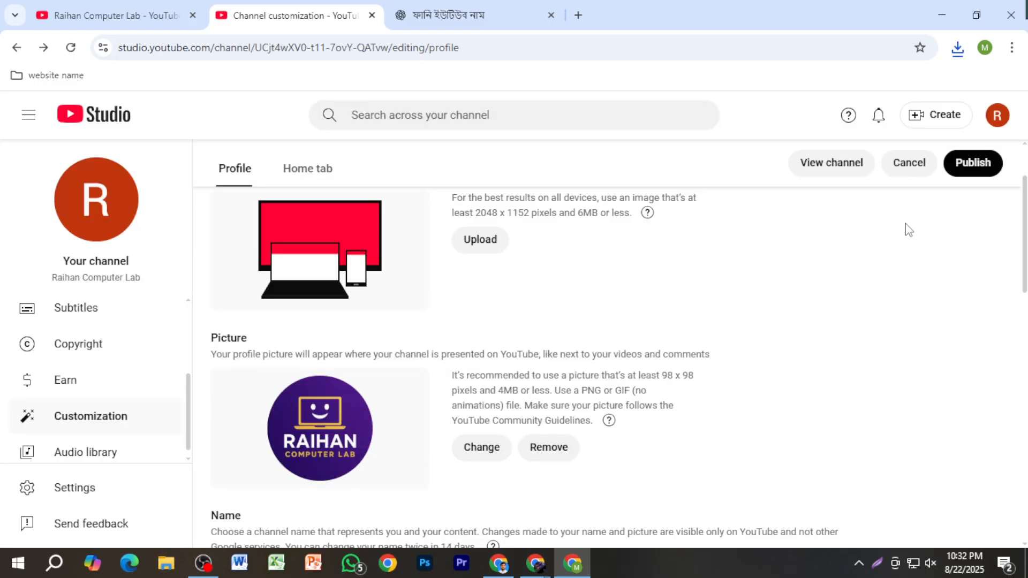
pyautogui.click(967, 171)
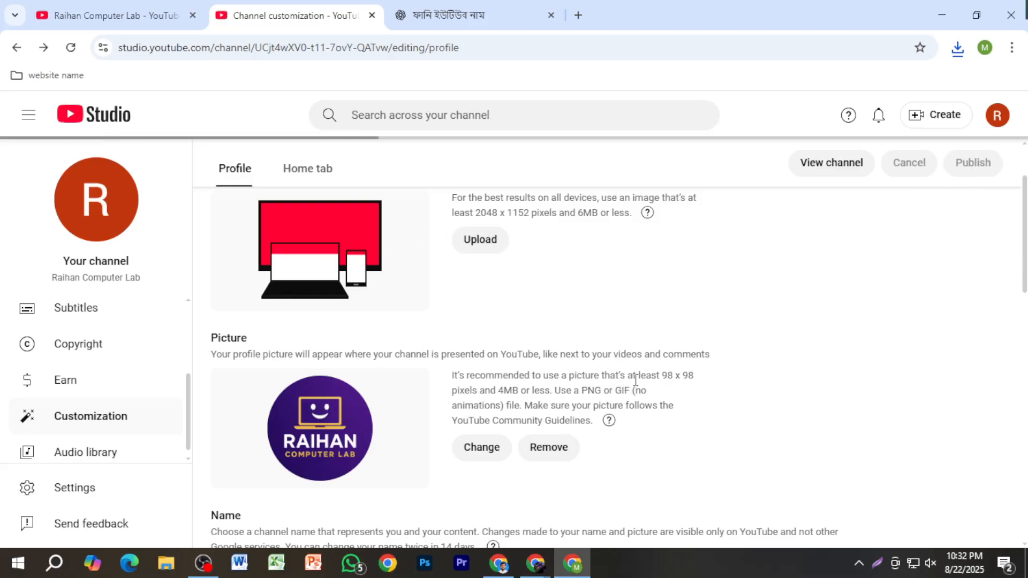
pyautogui.scroll(2, 514, 298)
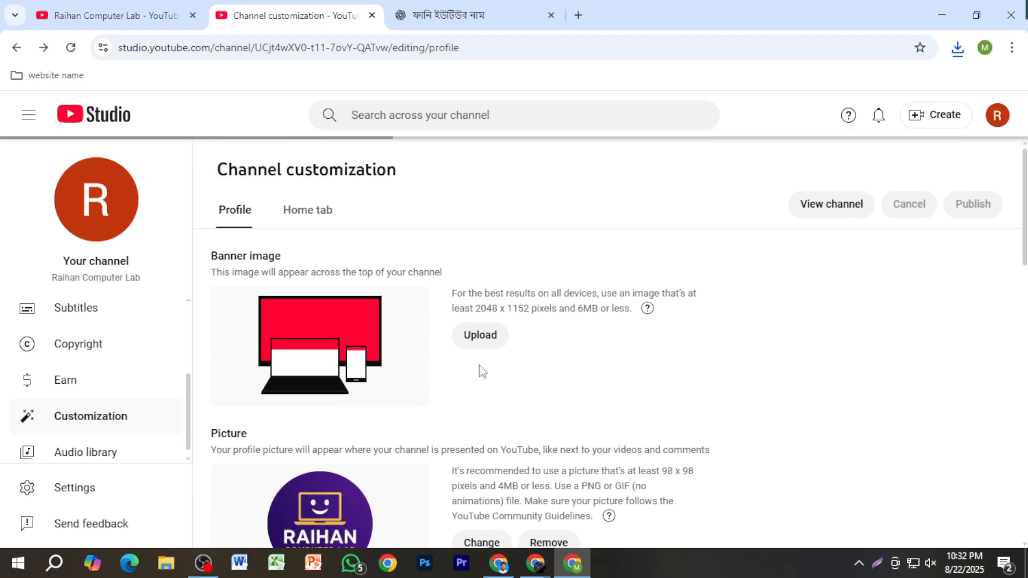
pyautogui.scroll(-5, 495, 390)
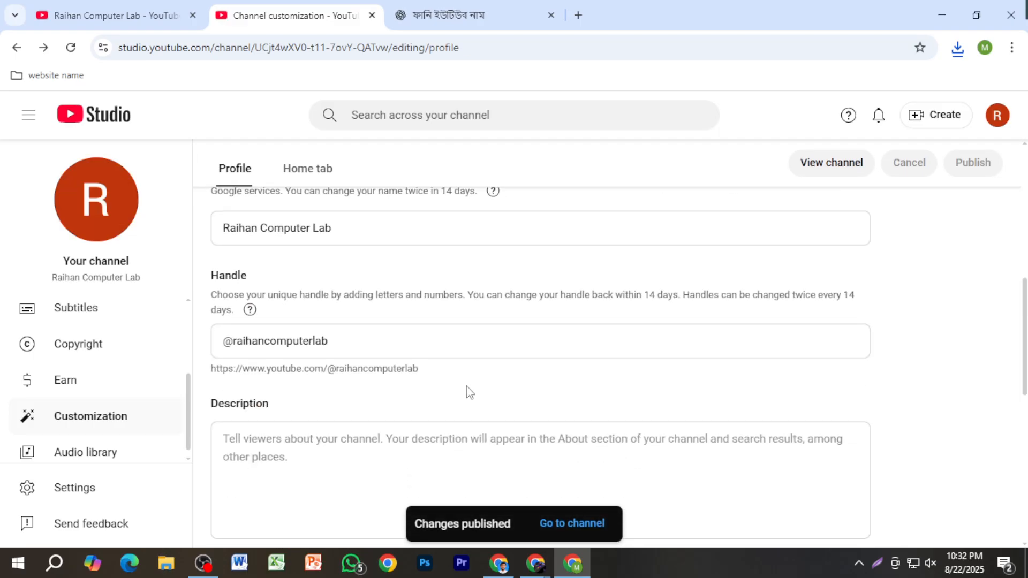
# Step: Switch to ChatGPT and begin a prompt with "ami ei channel a computer niye video banabo,,,"
pyautogui.click(450, 15)
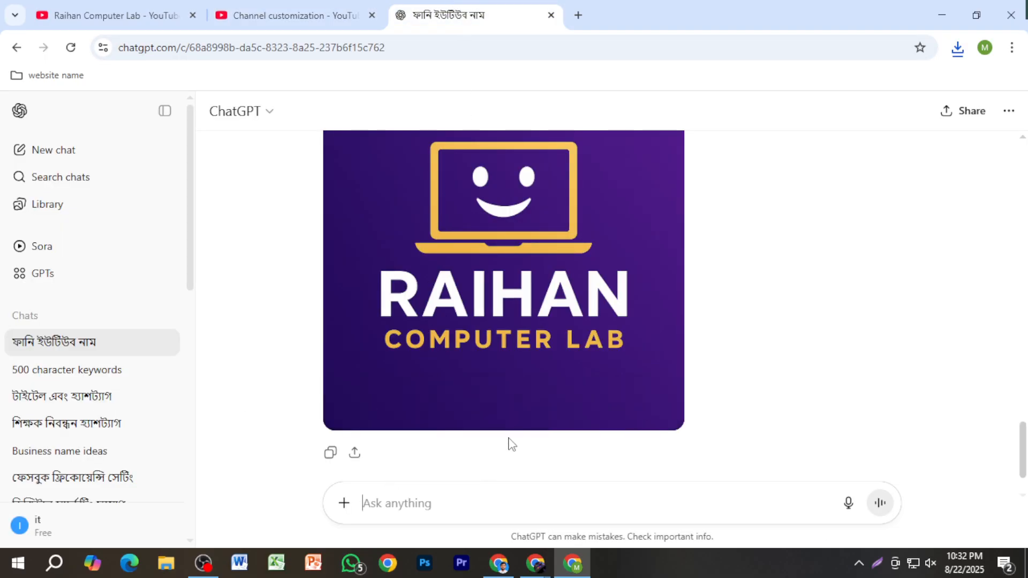
pyautogui.write('ami ei c')
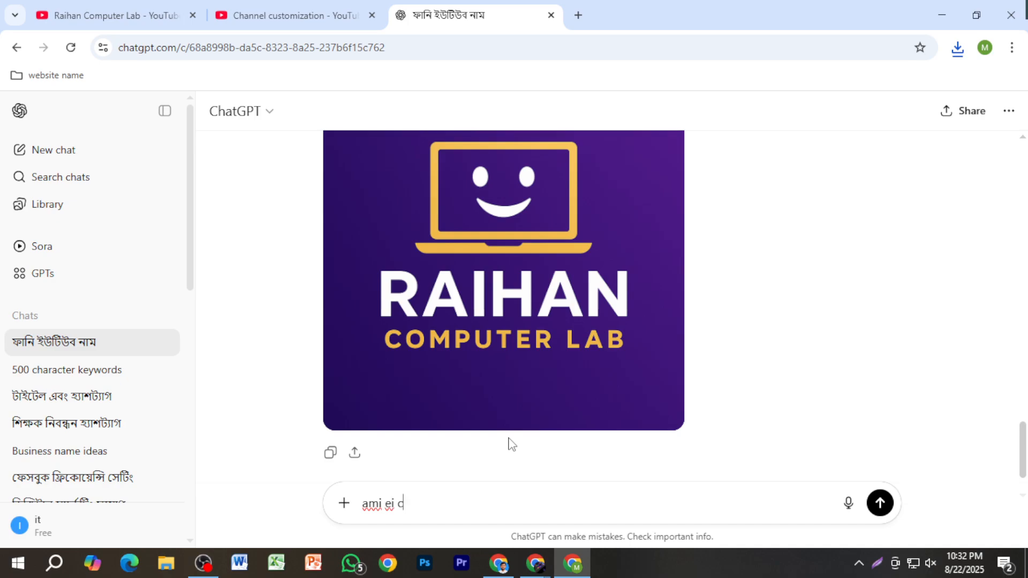
pyautogui.write('hannel a computer')
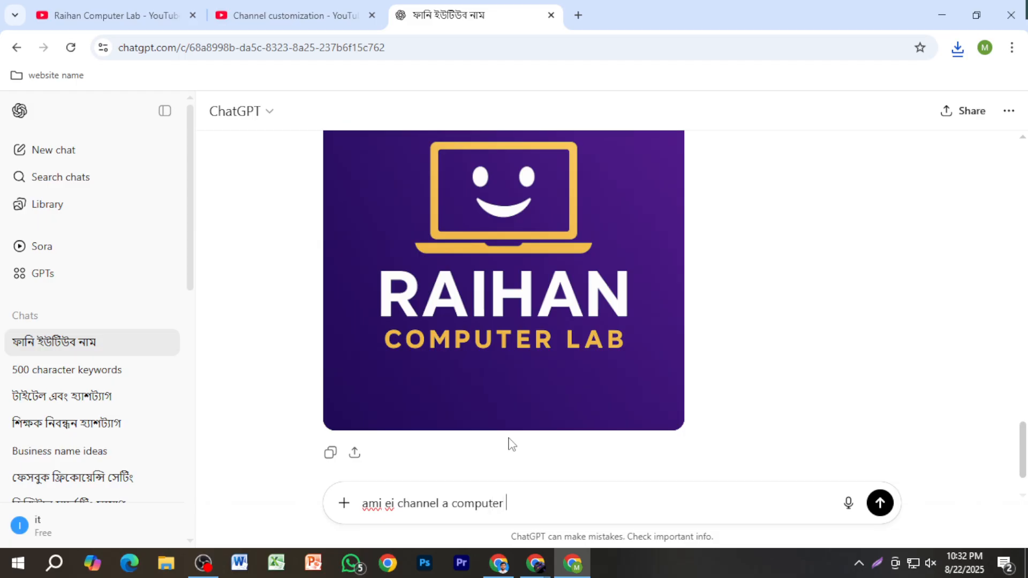
pyautogui.write('niye viv')
pyautogui.write('eo ab')
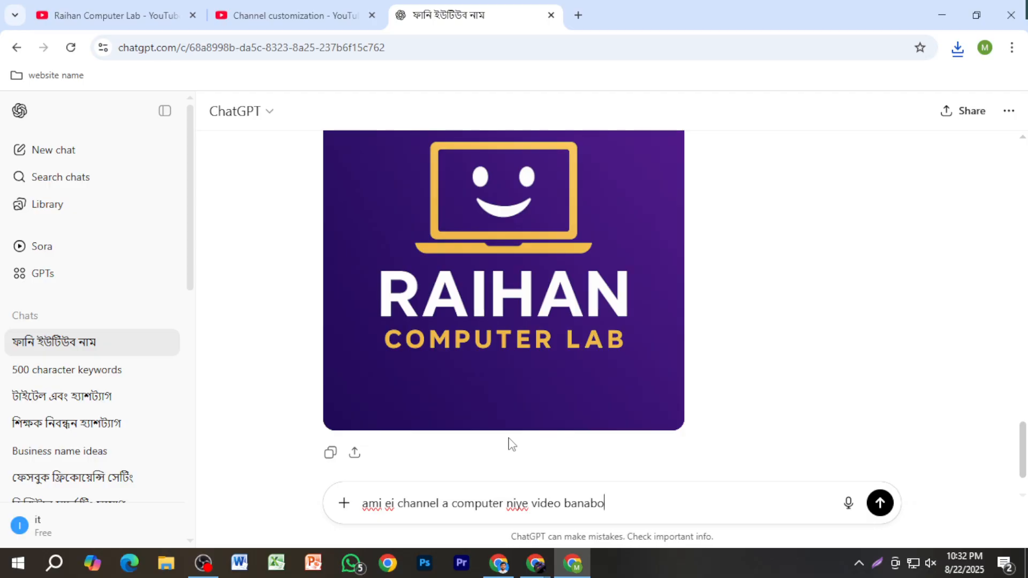
pyautogui.write('nabo,,,')
# Step: Continue the prompt with "ms word , ms excel , ms power point , adobe photoshop"
pyautogui.write('ma')
pyautogui.press('BackSpace')
pyautogui.write('s word , ms excel')
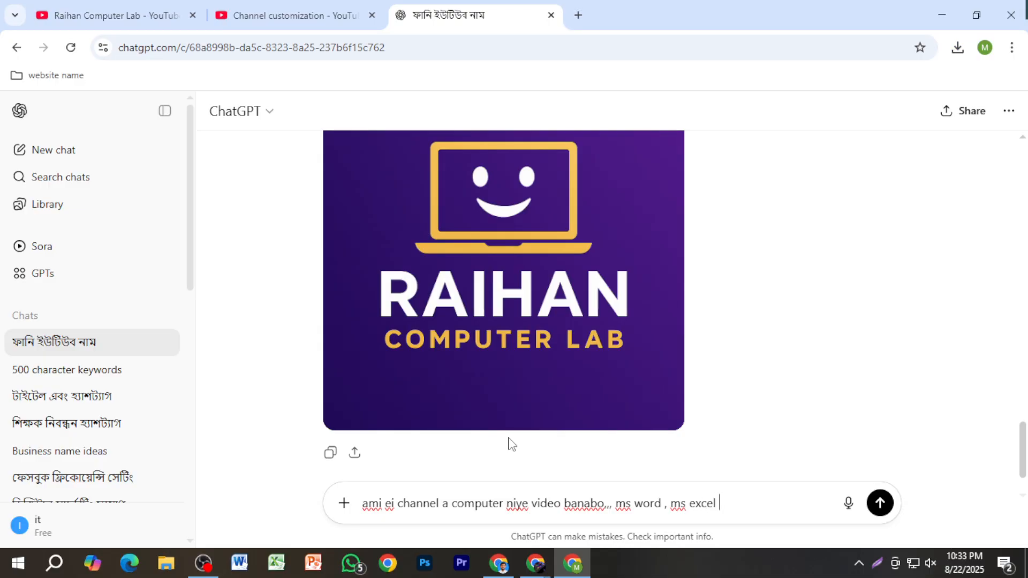
pyautogui.write('ms ')
pyautogui.write('powew')
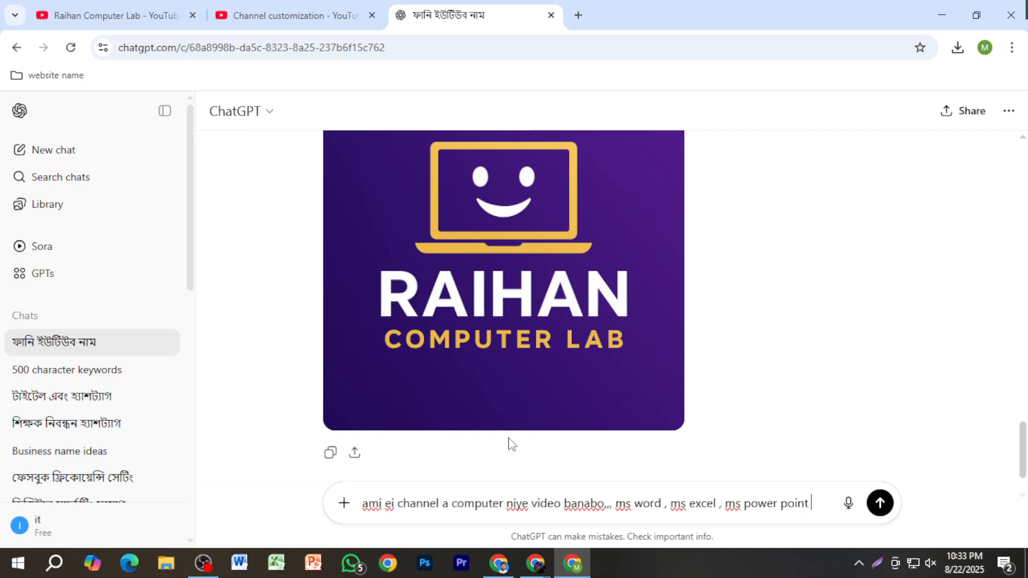
pyautogui.write('dobe ')
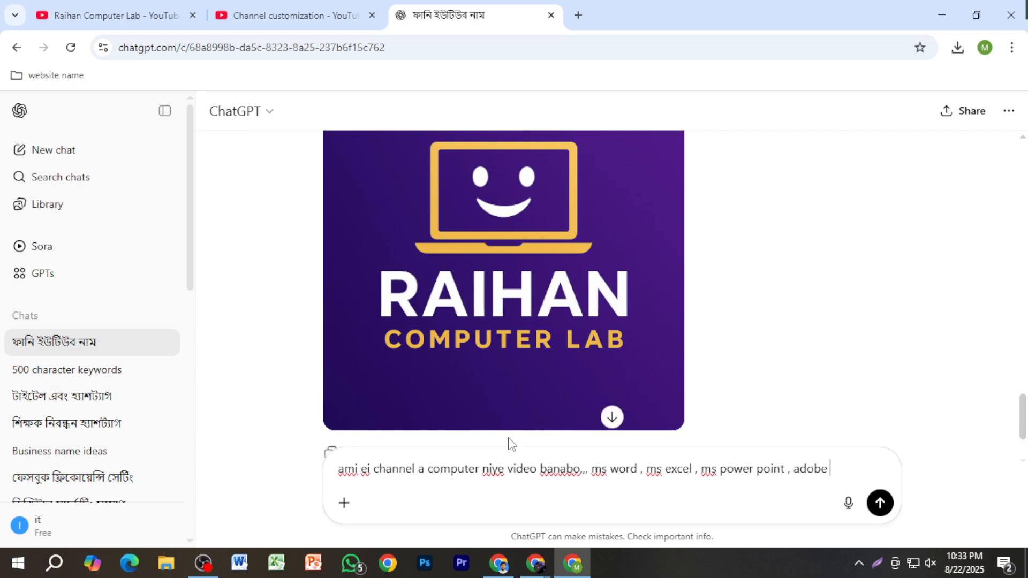
pyautogui.write('photoshop')
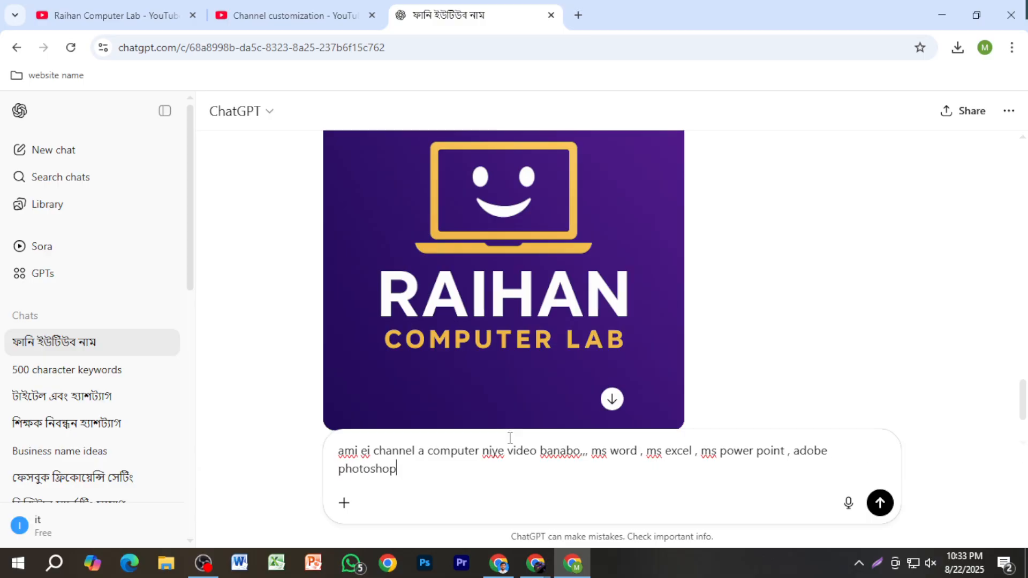
pyautogui.write(', adoe illustrator agul')
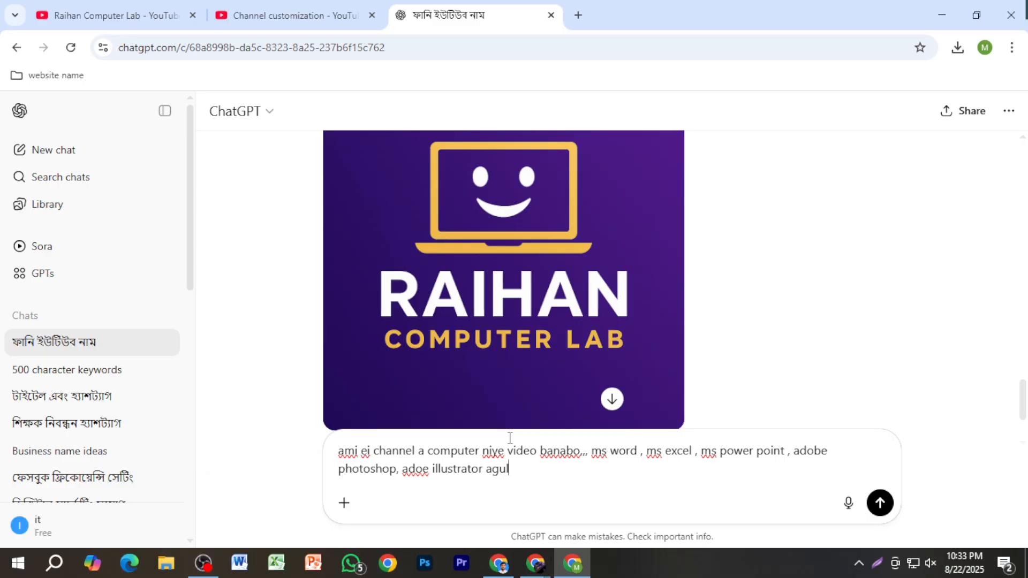
pyautogui.write('o sundor jore ekta descipt')
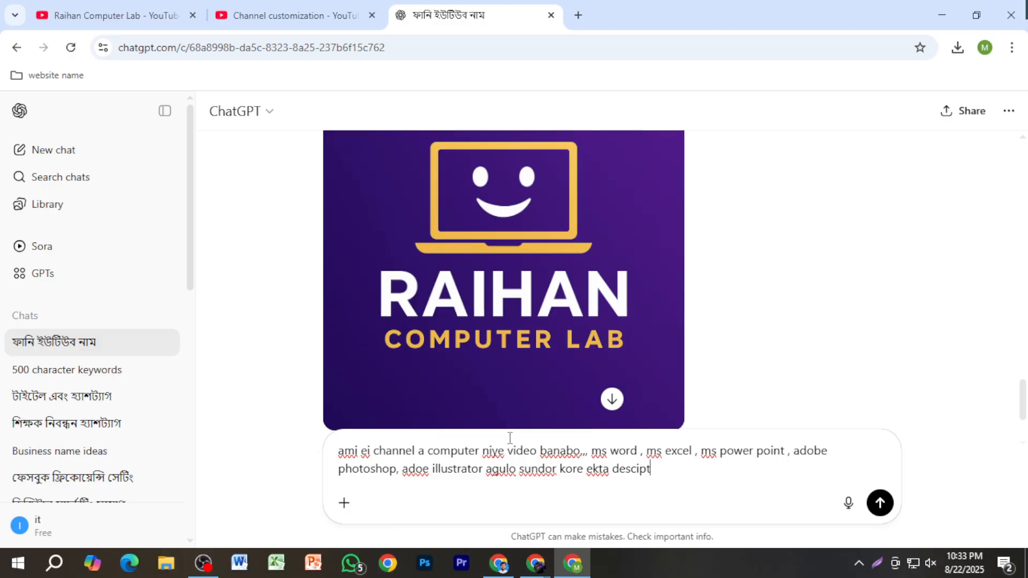
# Step: Complete the prompt with ", adoe illustrator agulo sundor kore ekta desciption banay deo" and send it
pyautogui.write('n banay deo')
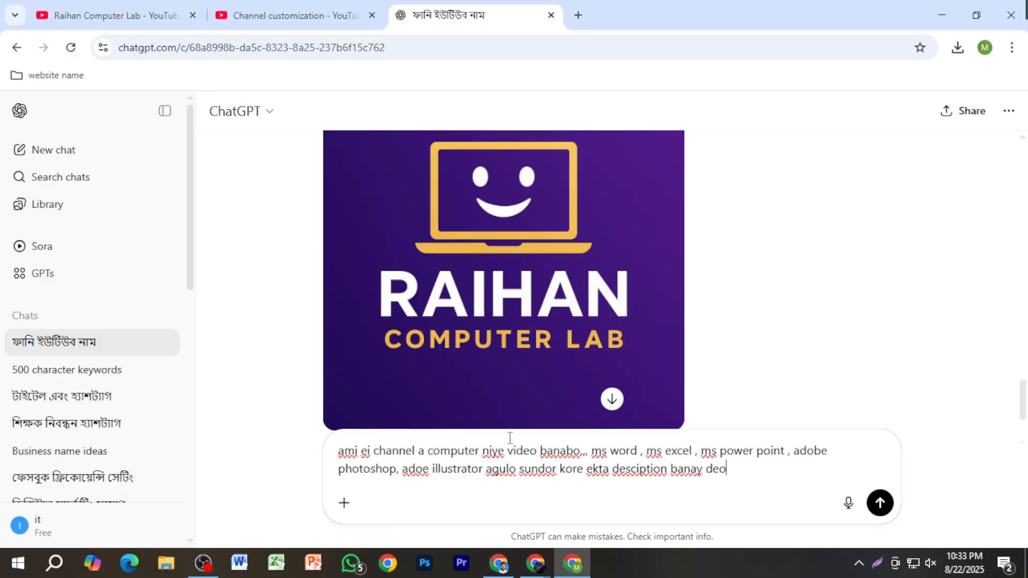
pyautogui.press('Return')
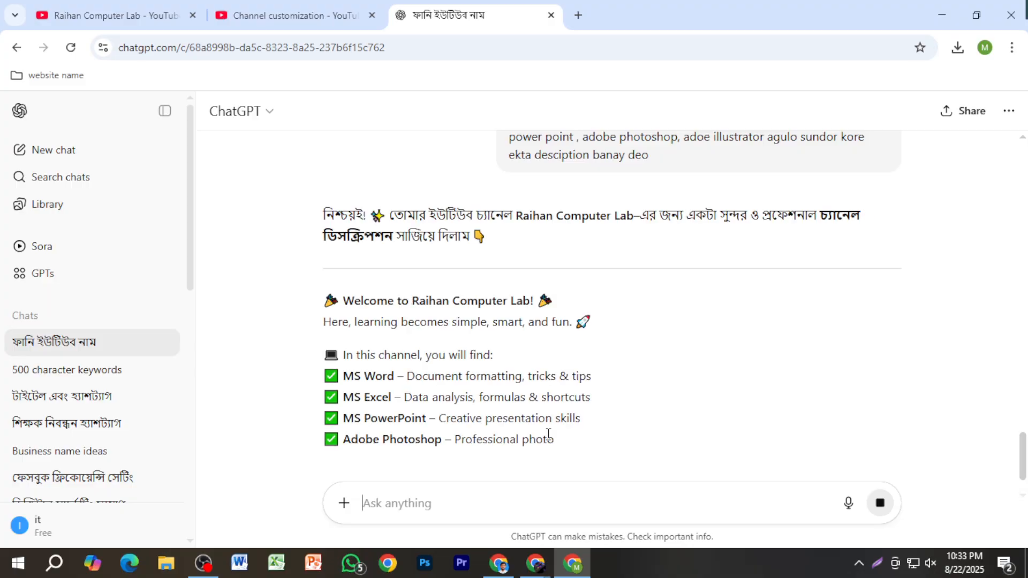
# Step: Copy the generated channel description from the "Welcome to Raihan Computer Lab!" line through the Subscribe reminder
pyautogui.scroll(-2, 532, 412)
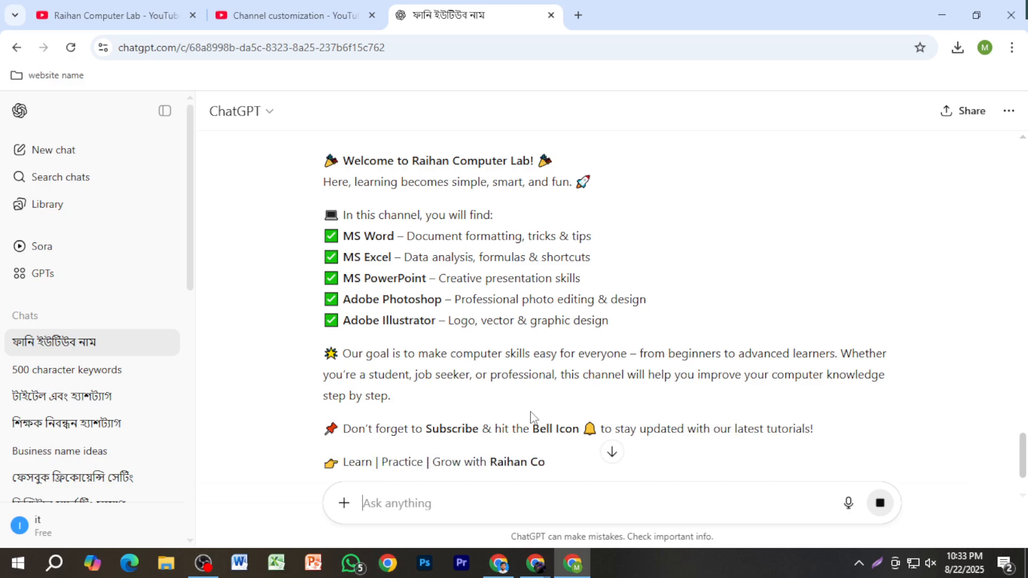
pyautogui.scroll(1, 529, 417)
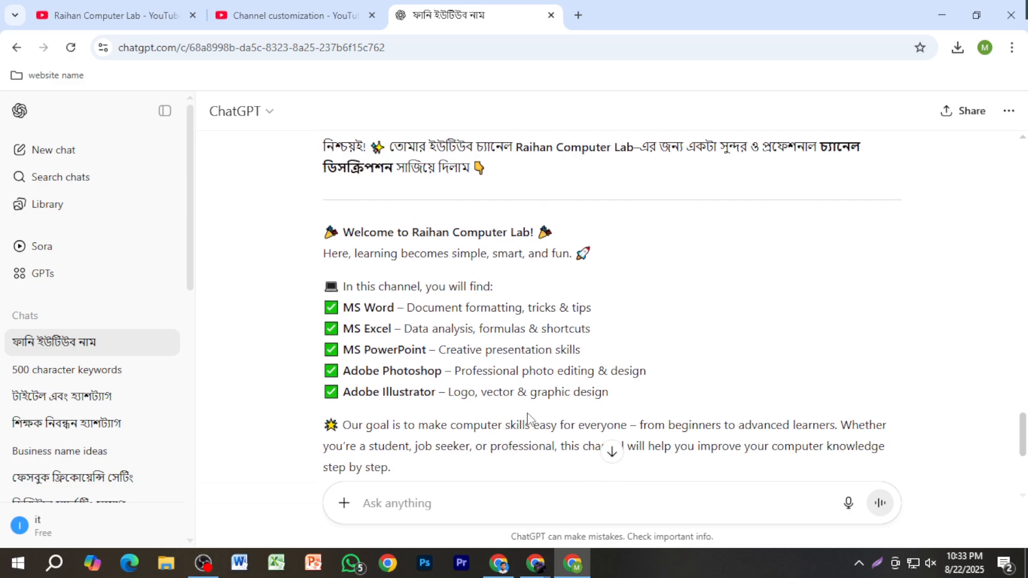
pyautogui.moveTo(293, 232); pyautogui.dragTo(818, 355)
pyautogui.scroll(-2, 631, 367)
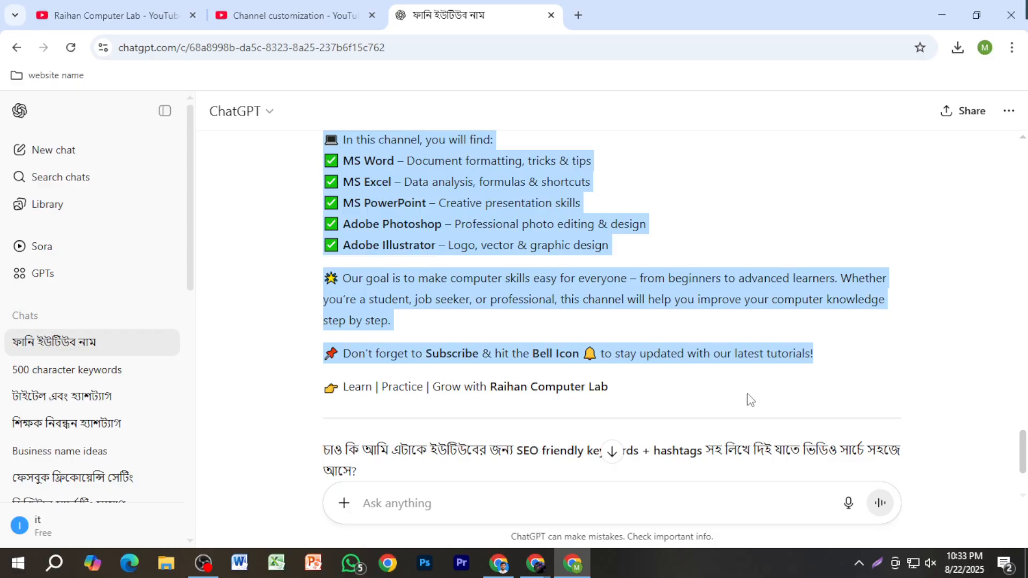
# Step: Paste the copied text into the channel description in YouTube Studio and publish the change
pyautogui.click(343, 16)
pyautogui.click(351, 451)
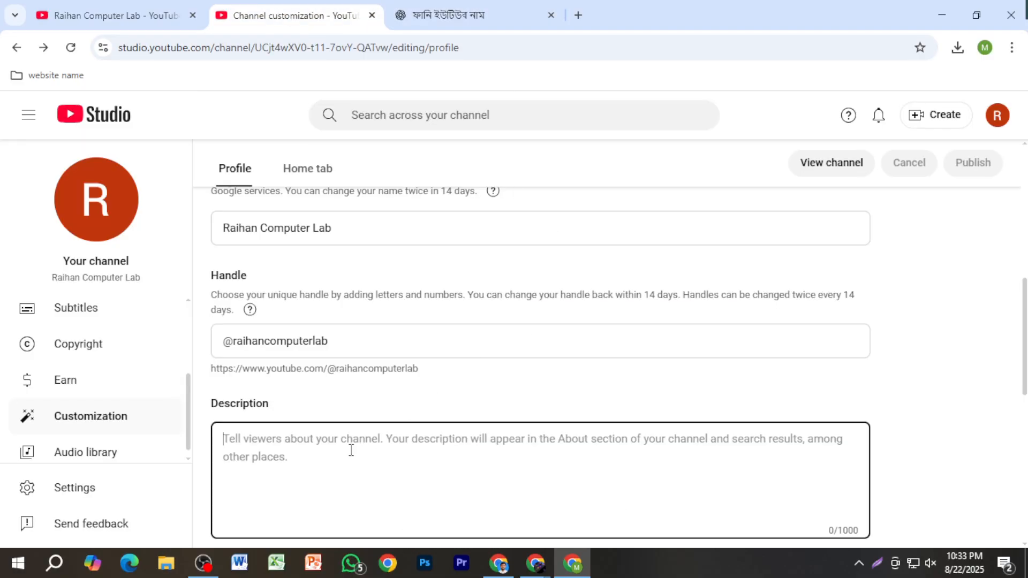
pyautogui.hotkey('ctrl', 'v')
pyautogui.click(985, 164)
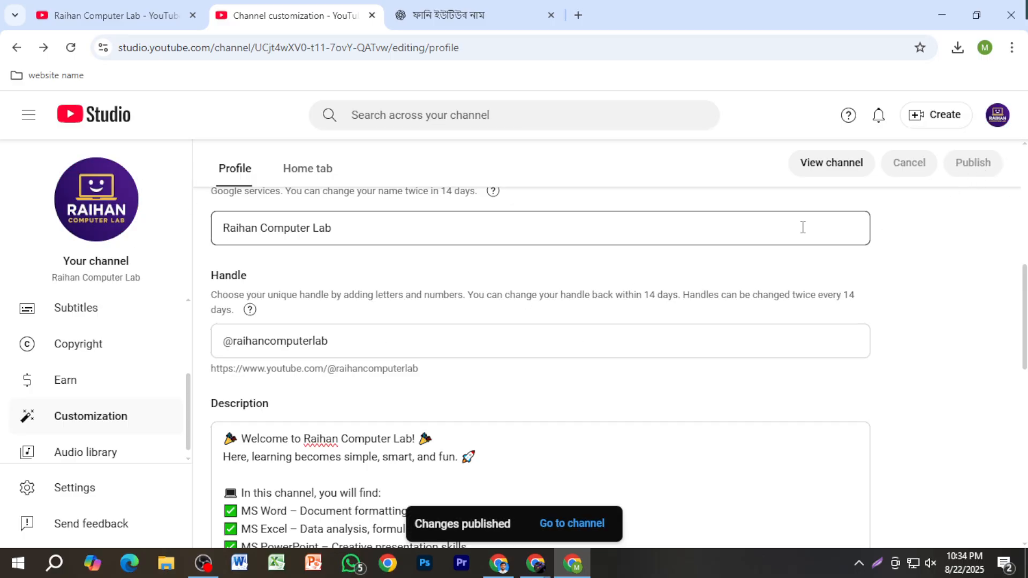
# Step: Open the public channel page and check its picture, handle and description
pyautogui.click(818, 163)
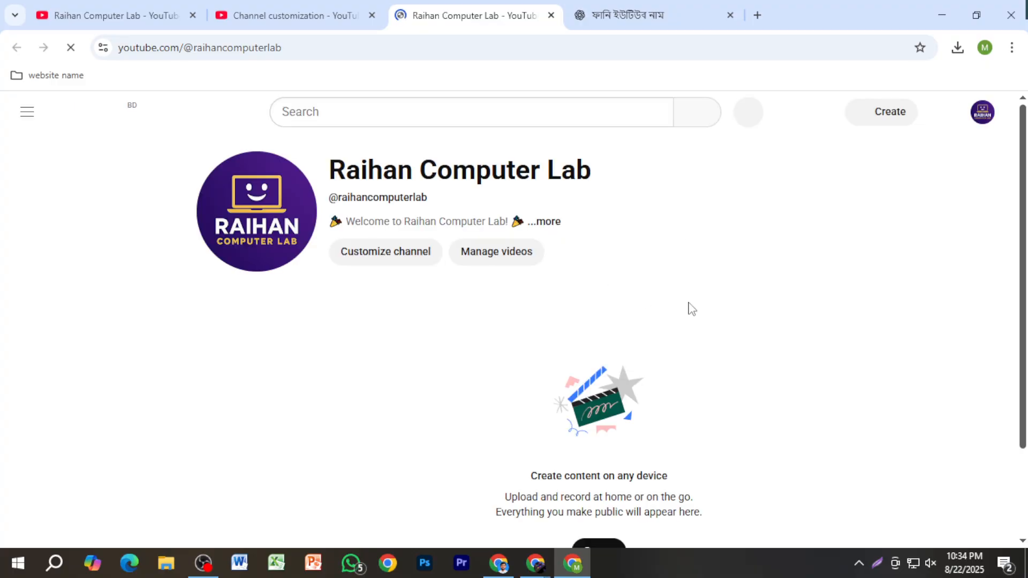
pyautogui.scroll(-3, 110, 410)
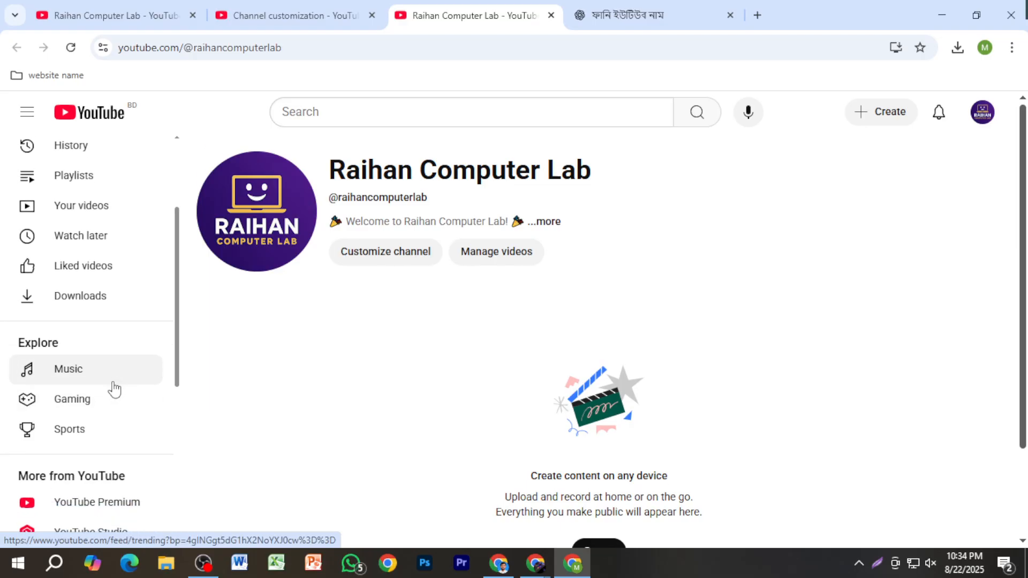
pyautogui.scroll(-4, 105, 365)
pyautogui.scroll(5, 106, 375)
pyautogui.scroll(2, 106, 376)
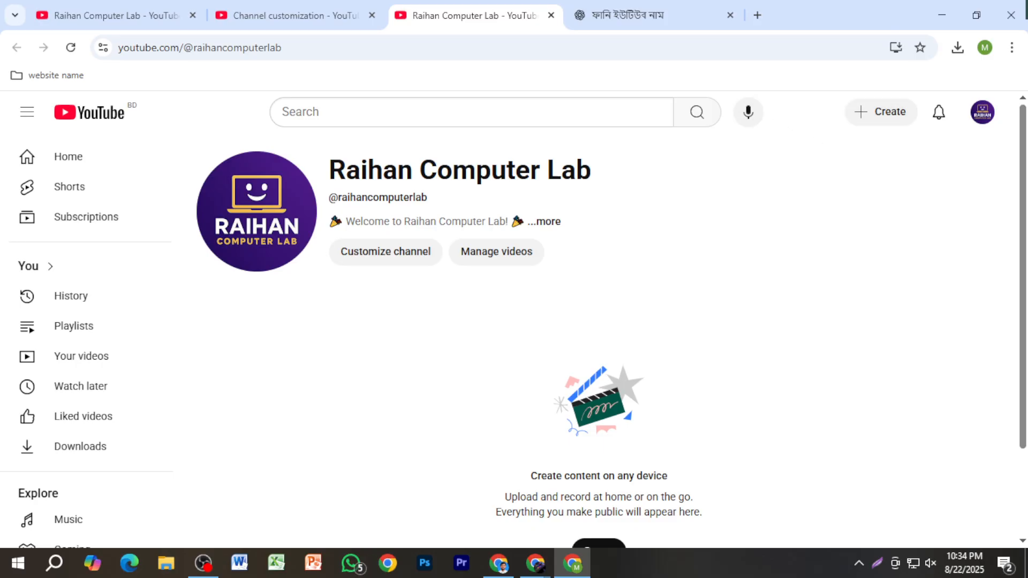
# Step: Open YouTube Studio from the channel page and close the two older YouTube tabs
pyautogui.click(982, 112)
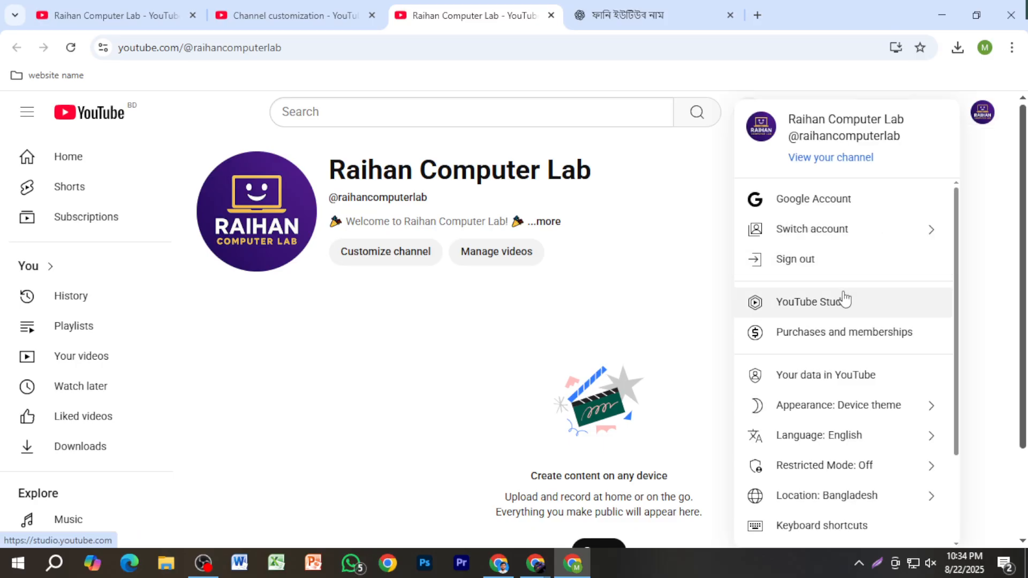
pyautogui.click(845, 298)
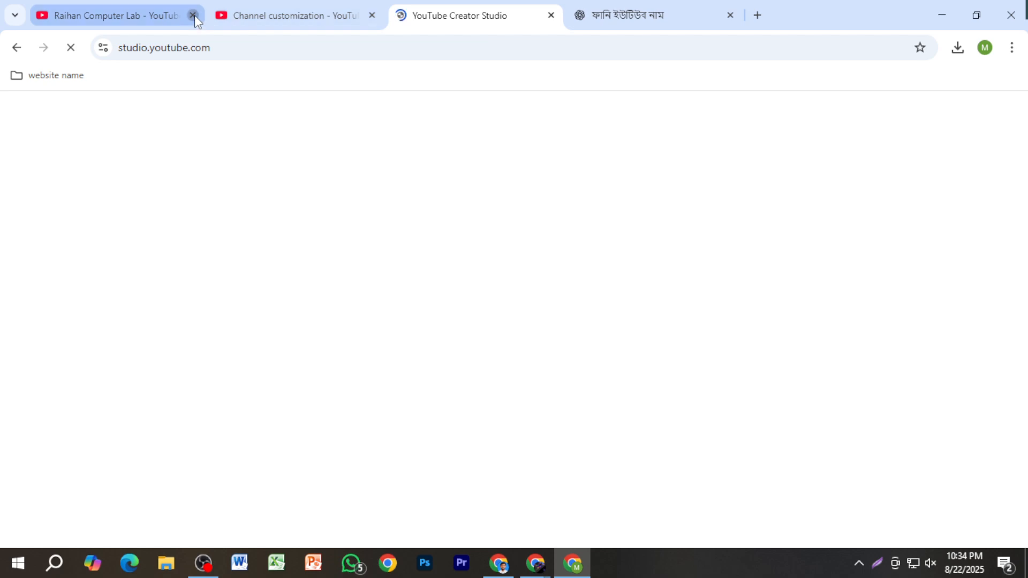
pyautogui.click(193, 15)
pyautogui.click(193, 15)
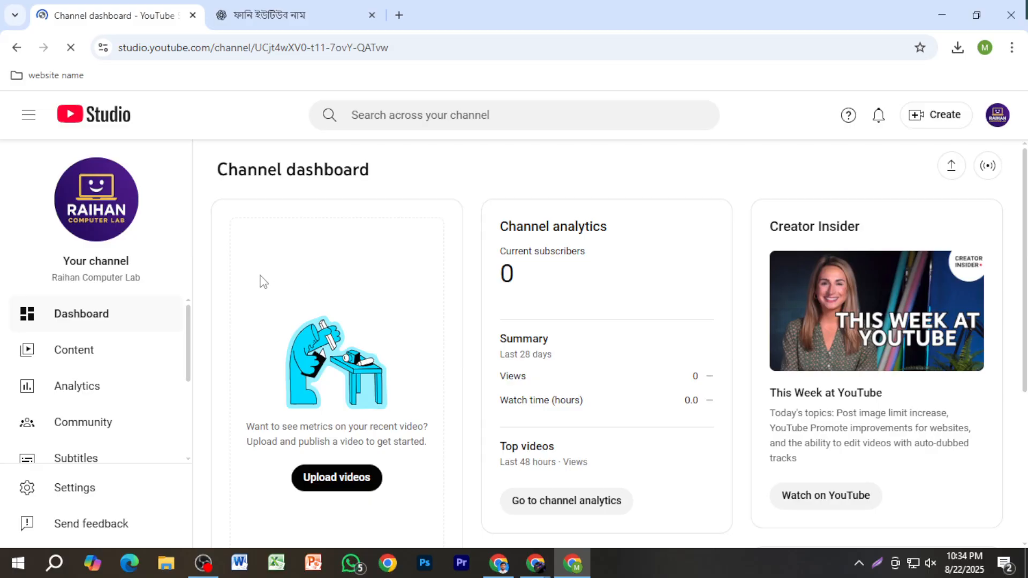
# Step: View the Earn page, and set the country of residence to Bangladesh in the channel settings
pyautogui.scroll(-3, 66, 417)
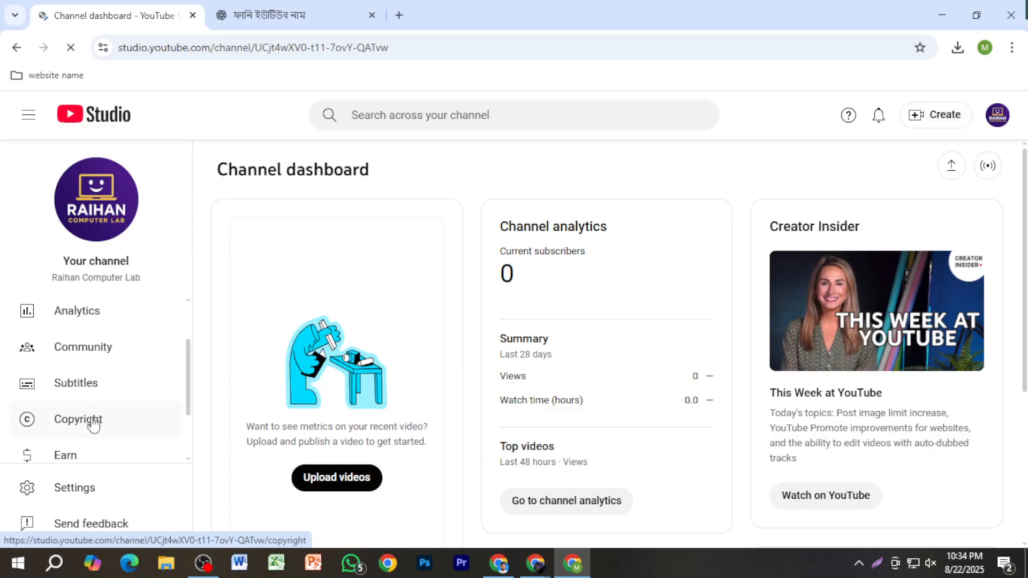
pyautogui.click(104, 383)
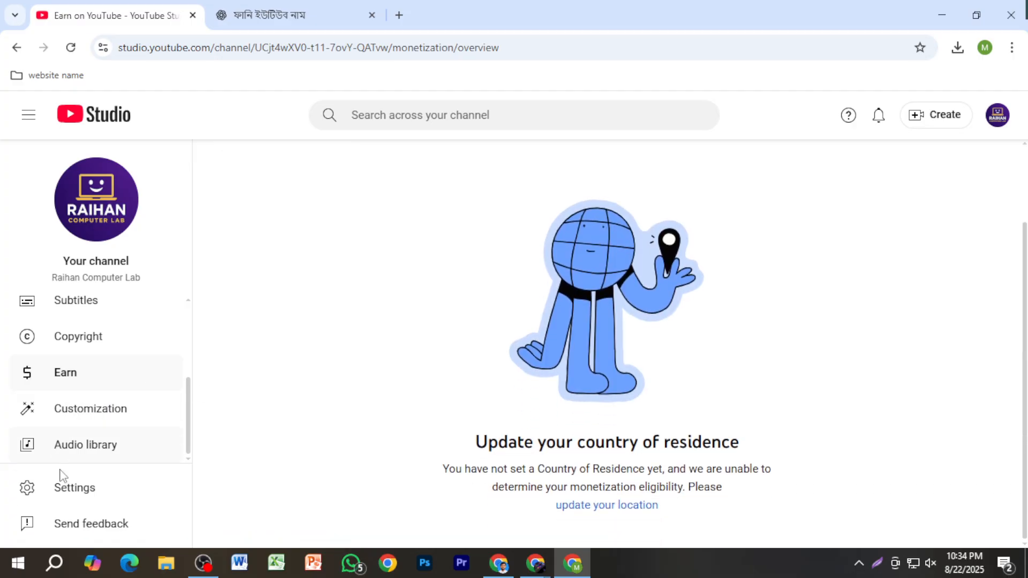
pyautogui.click(65, 488)
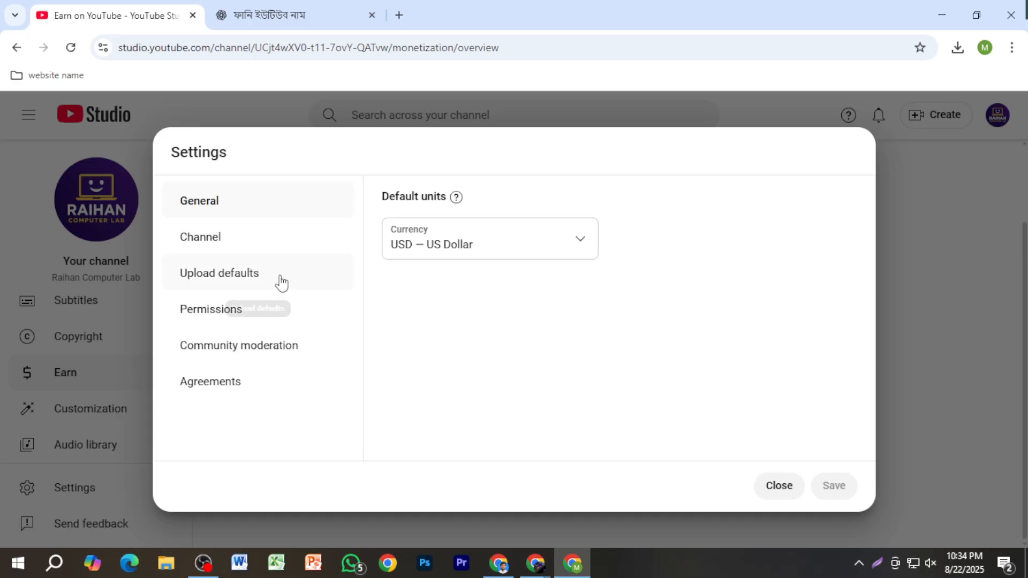
pyautogui.click(248, 248)
pyautogui.click(456, 273)
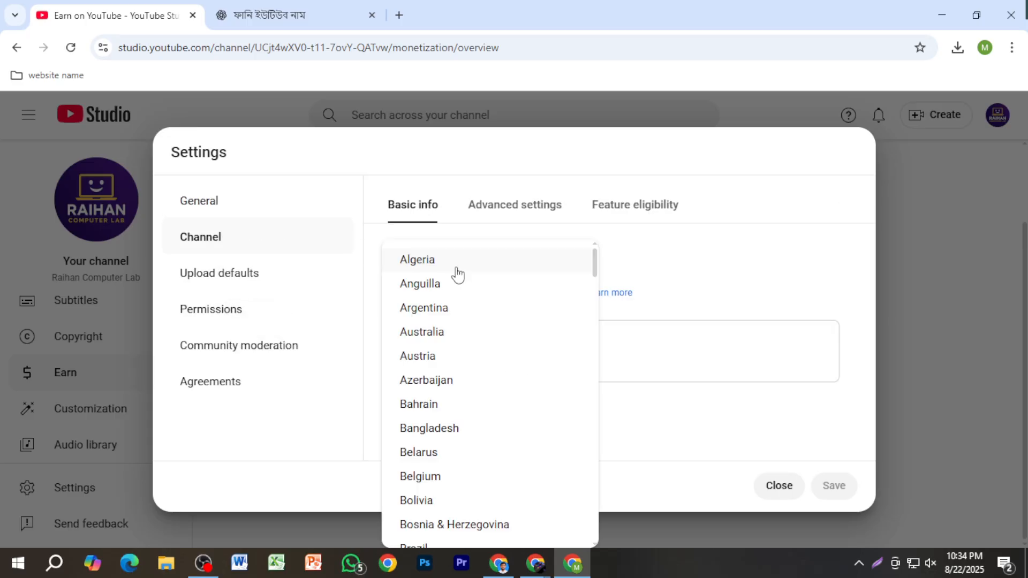
pyautogui.click(474, 435)
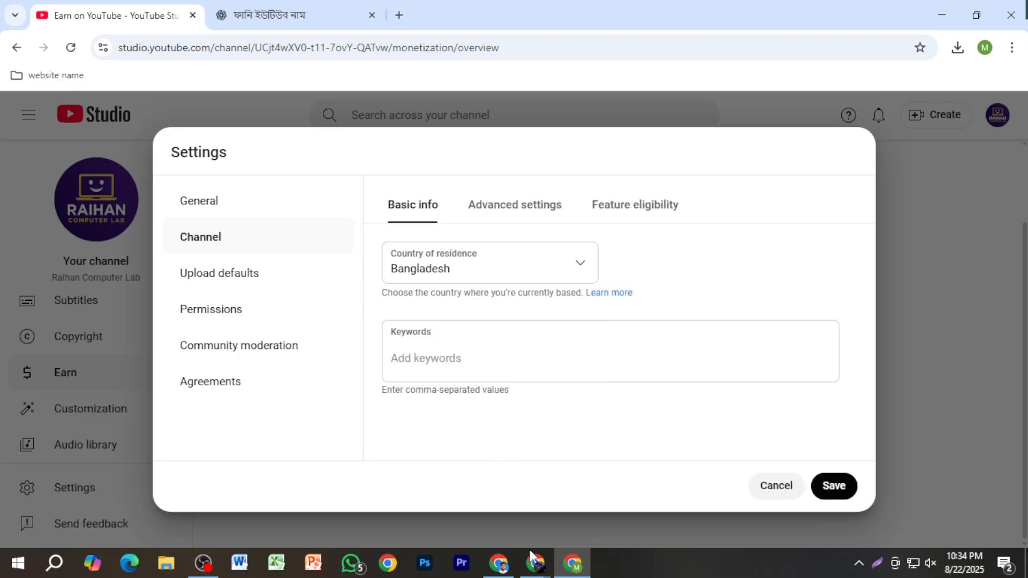
pyautogui.click(459, 522)
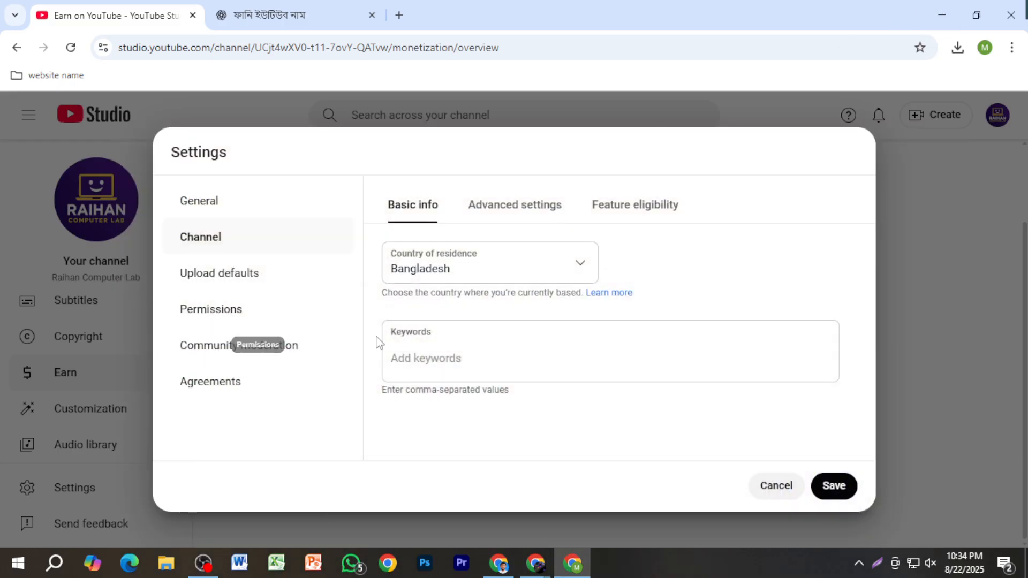
# Step: Ask ChatGPT for channel keywords with the prompt "500 cactor keyworwd de"
pyautogui.click(438, 354)
pyautogui.click(268, 15)
pyautogui.click(420, 498)
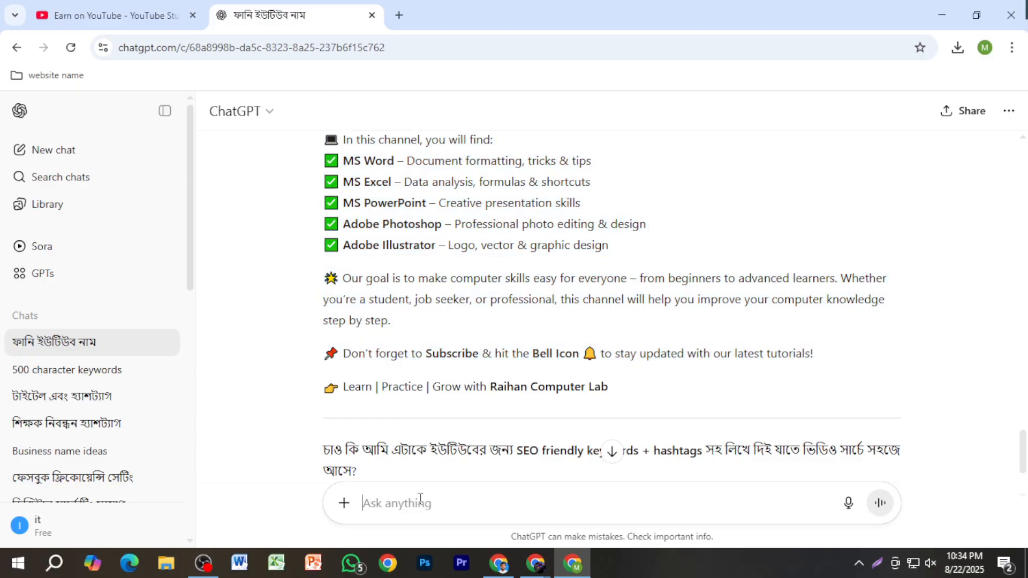
pyautogui.write('500 c')
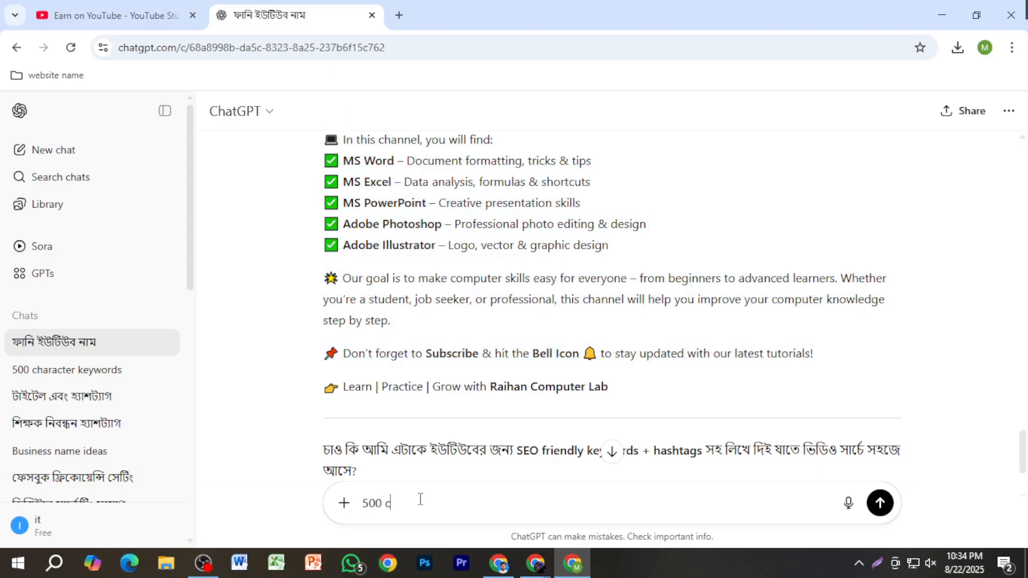
pyautogui.write('actor keyworwd de')
pyautogui.press('Return')
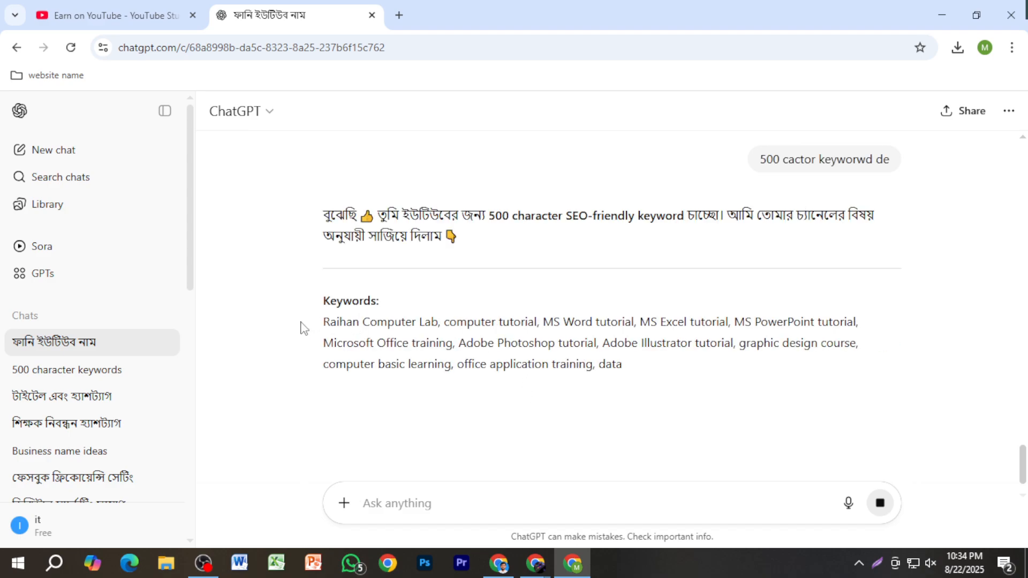
# Step: Copy the generated keyword list from ChatGPT into the channel's Keywords setting in YouTube Studio and save the settings
pyautogui.moveTo(301, 325); pyautogui.dragTo(734, 425)
pyautogui.hotkey('ctrl', 'c')
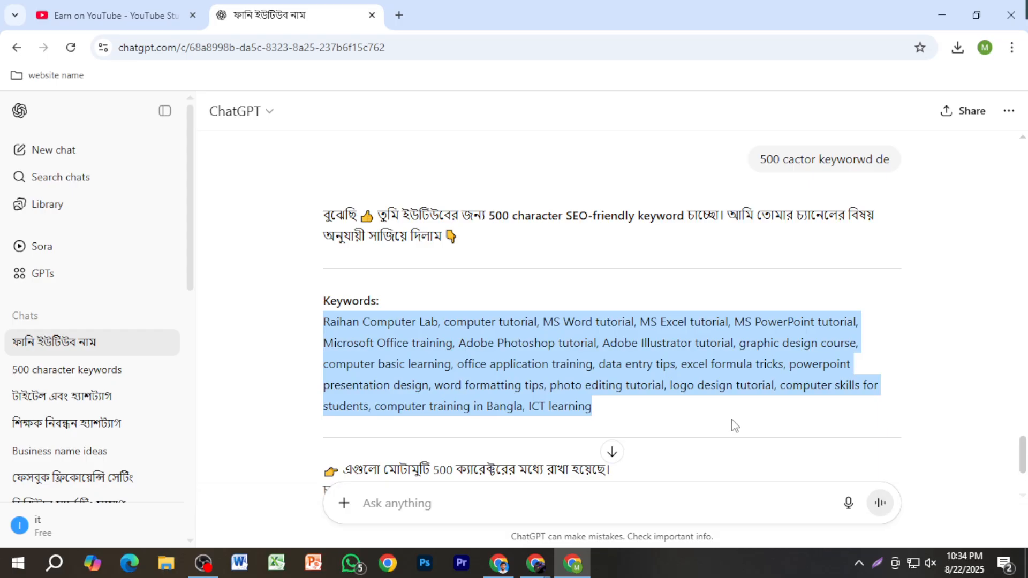
pyautogui.click(107, 14)
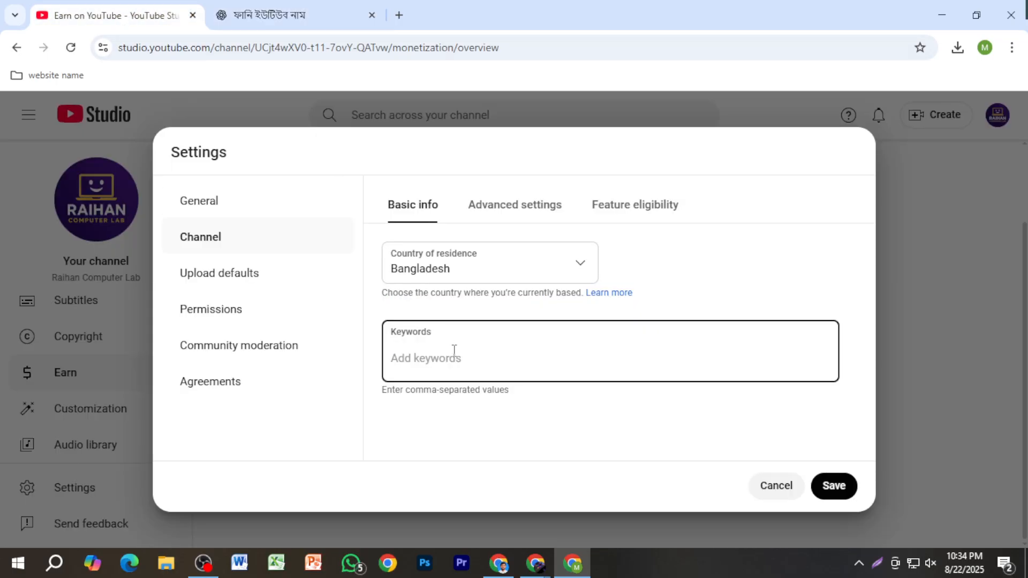
pyautogui.hotkey('ctrl', 'v')
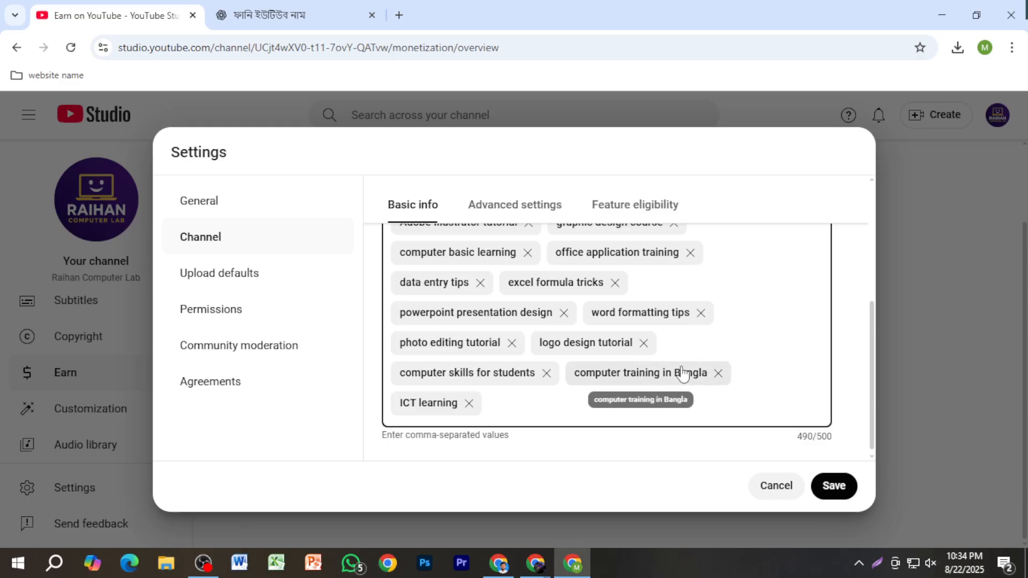
pyautogui.scroll(1, 684, 389)
pyautogui.scroll(2, 685, 389)
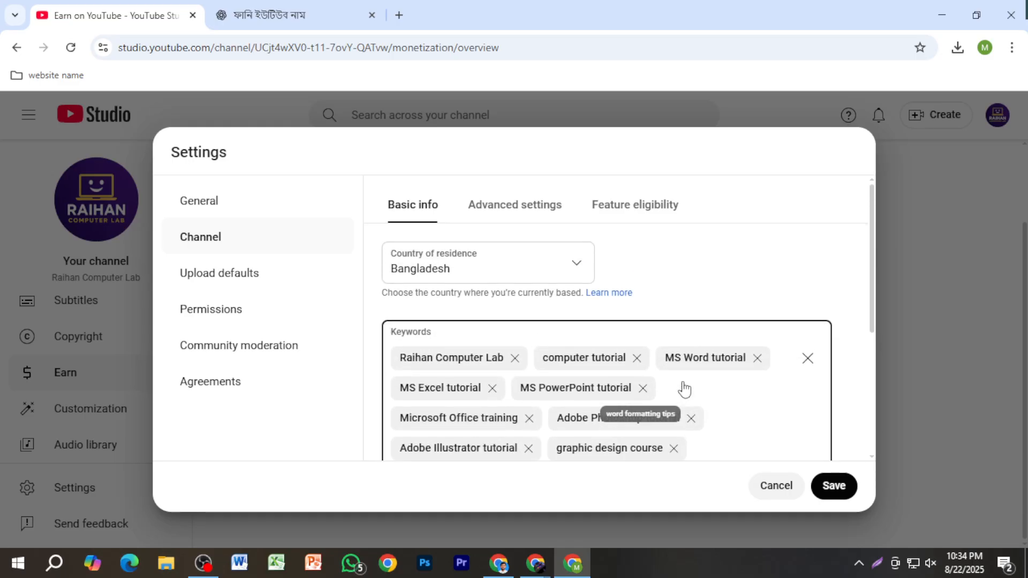
pyautogui.click(817, 492)
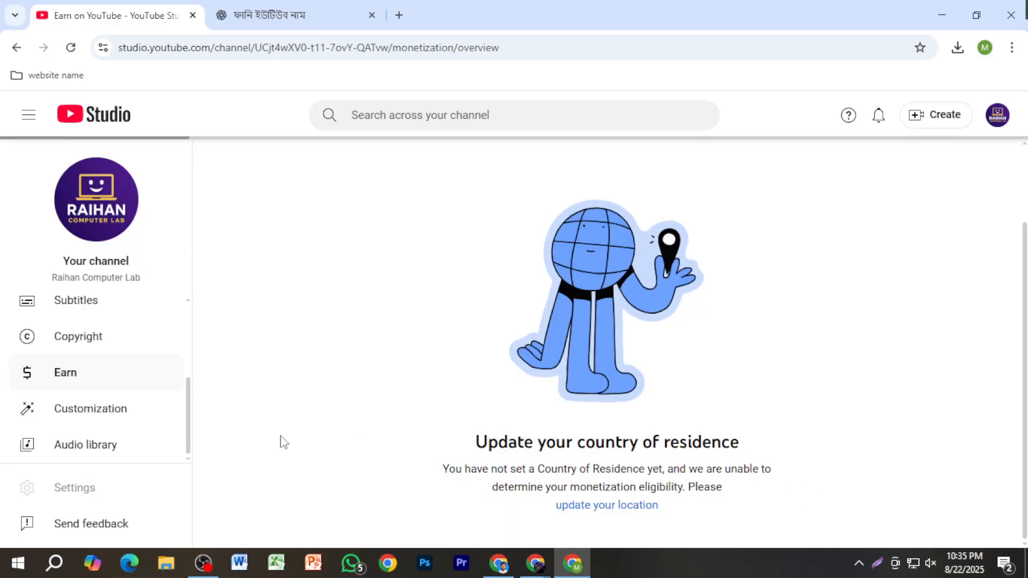
# Step: Examine the monetization eligibility requirements for subscribers, public watch hours and Shorts views on the Earn page
pyautogui.scroll(-7, 539, 399)
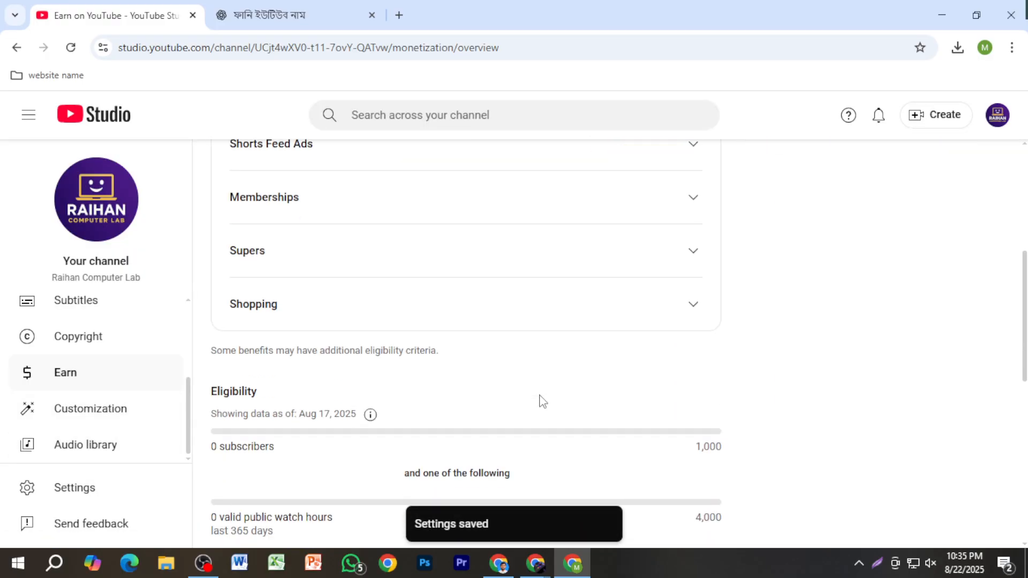
pyautogui.scroll(3, 482, 407)
pyautogui.scroll(-3, 497, 376)
pyautogui.press('Print')
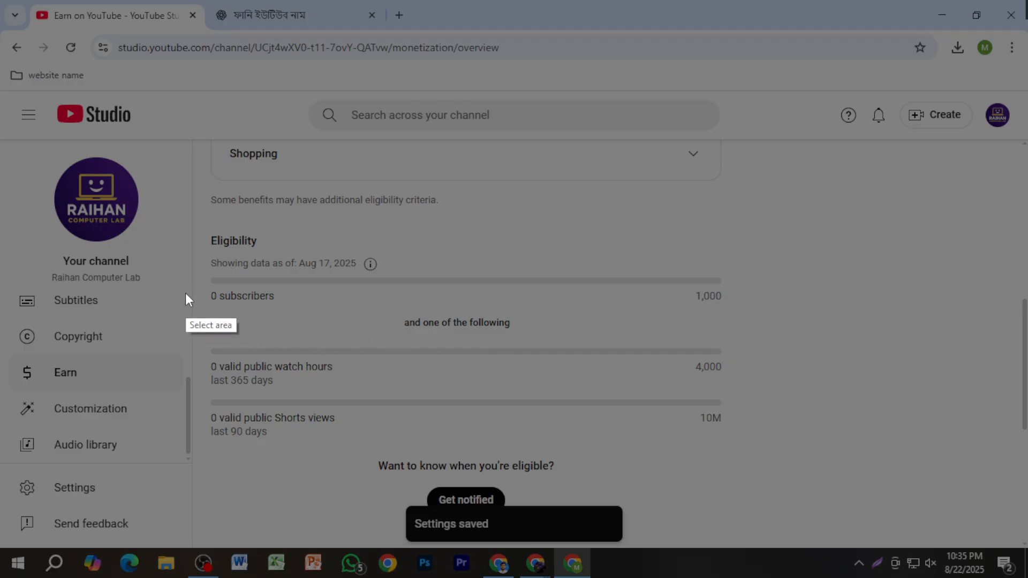
pyautogui.moveTo(190, 242); pyautogui.dragTo(824, 391)
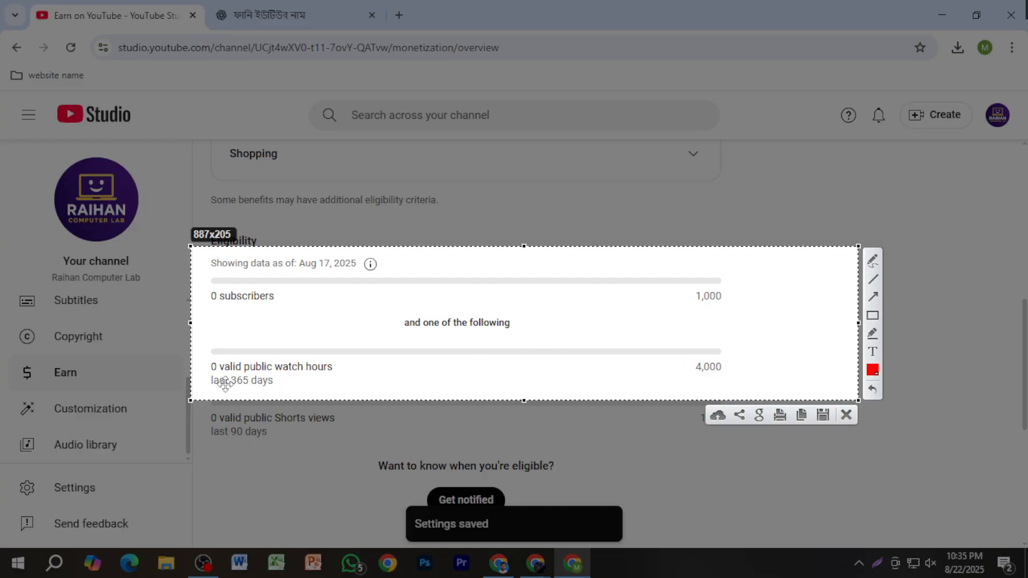
pyautogui.click(847, 415)
pyautogui.scroll(-1, 489, 446)
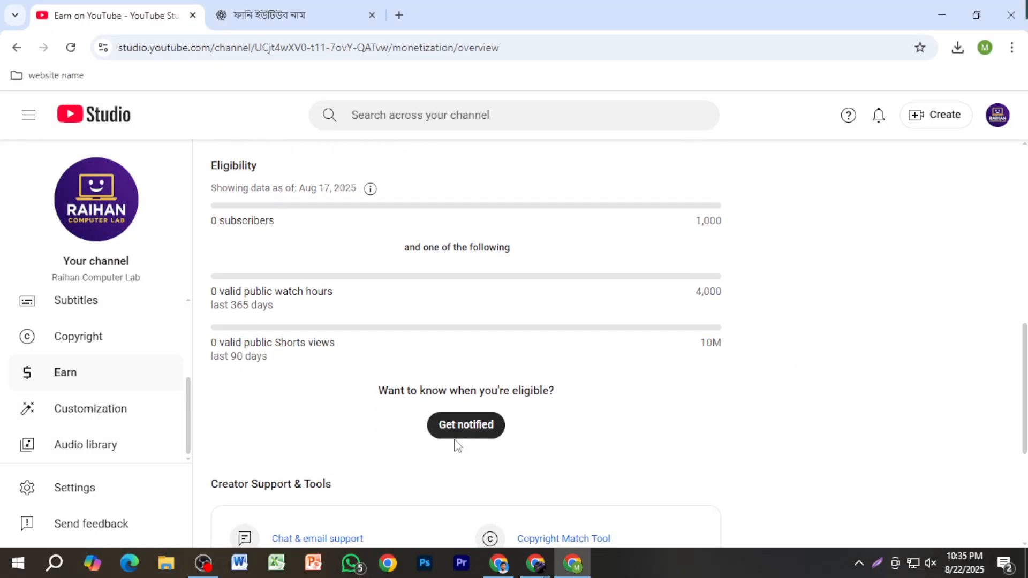
# Step: Set the channel as not made for kids in the advanced channel settings and save
pyautogui.click(88, 488)
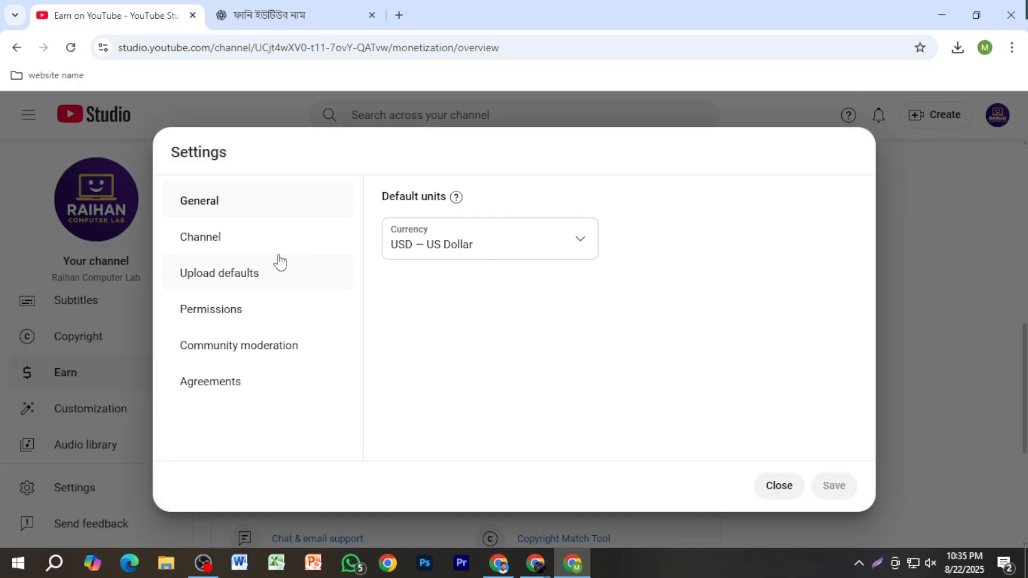
pyautogui.click(246, 244)
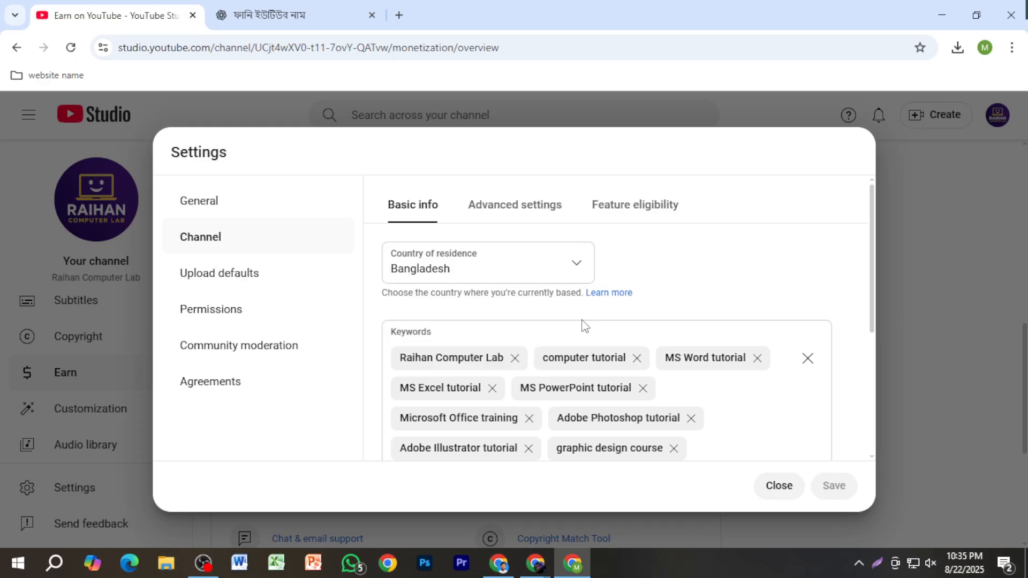
pyautogui.scroll(-3, 585, 325)
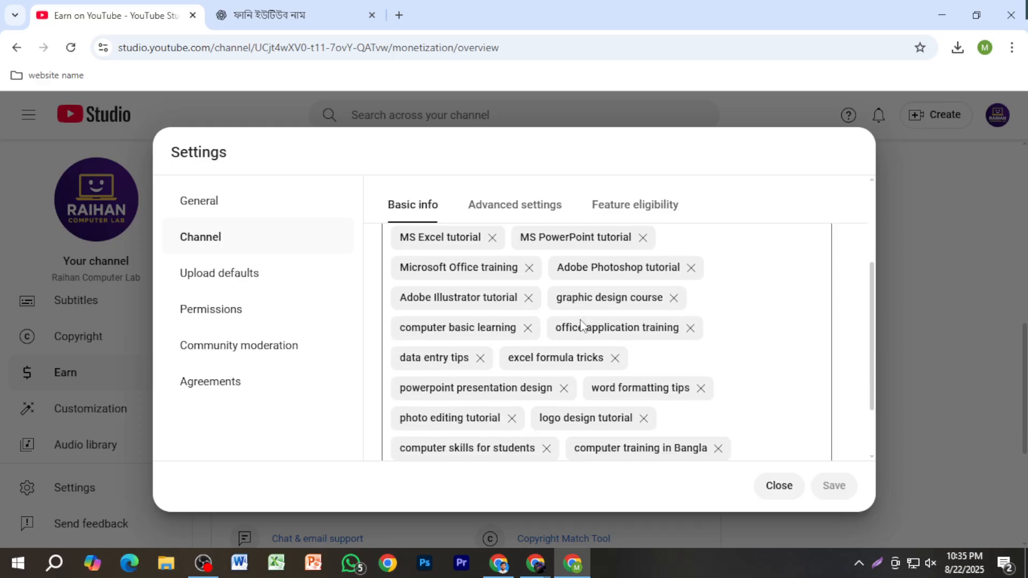
pyautogui.click(521, 207)
pyautogui.scroll(2, 530, 327)
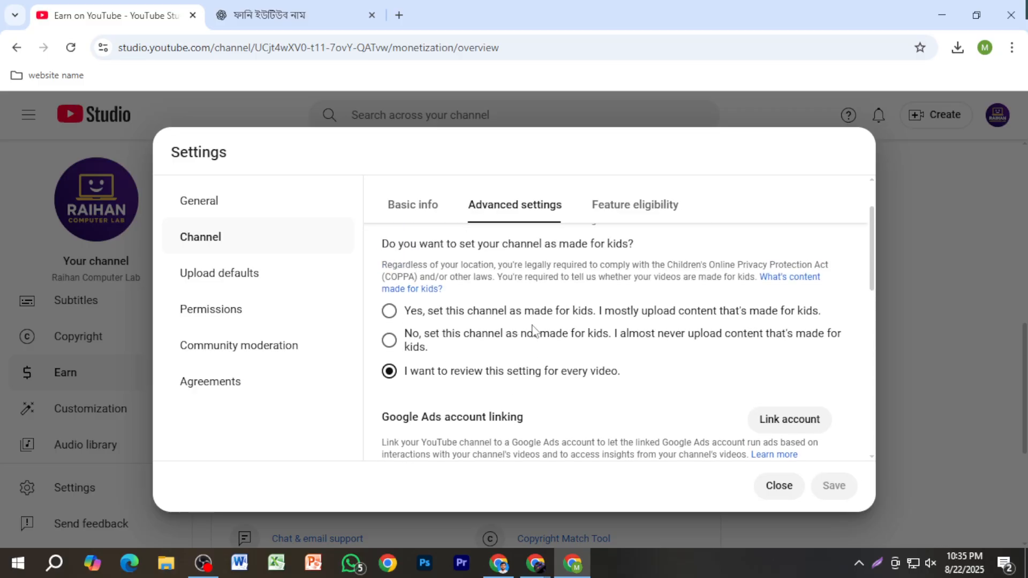
pyautogui.click(390, 342)
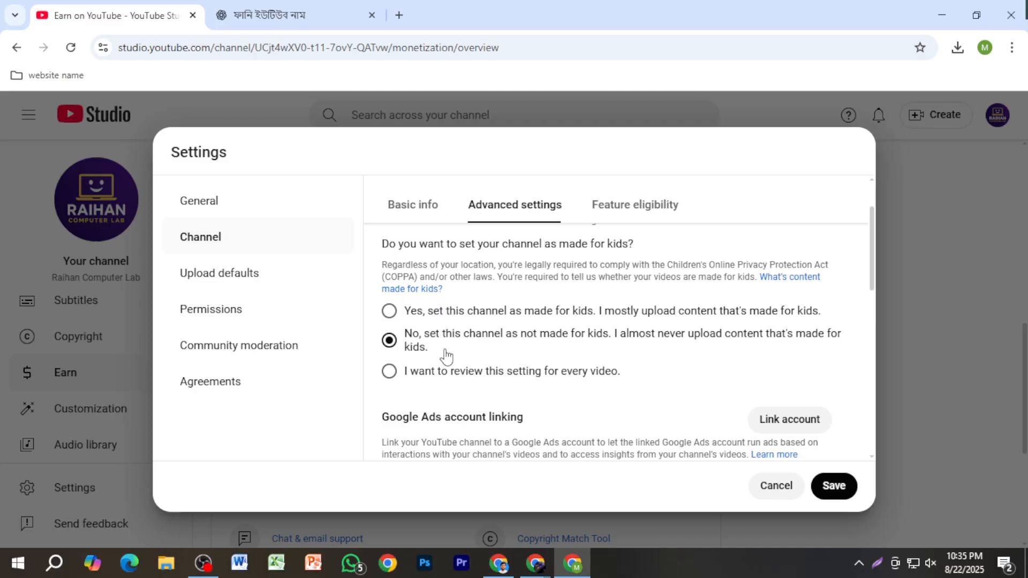
pyautogui.click(845, 486)
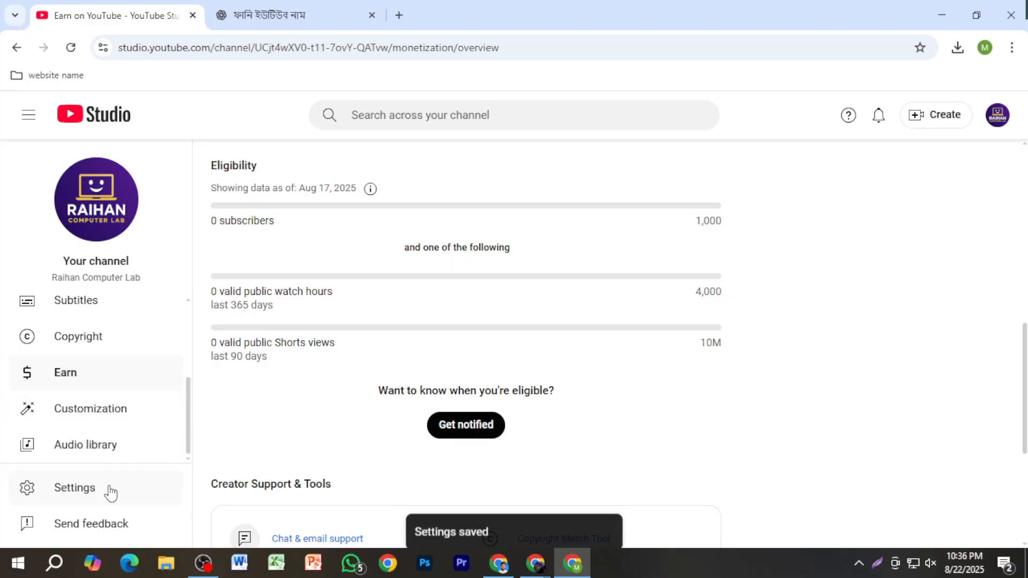
# Step: Check the channel's feature eligibility and start phone number verification for the Intermediate features
pyautogui.click(111, 489)
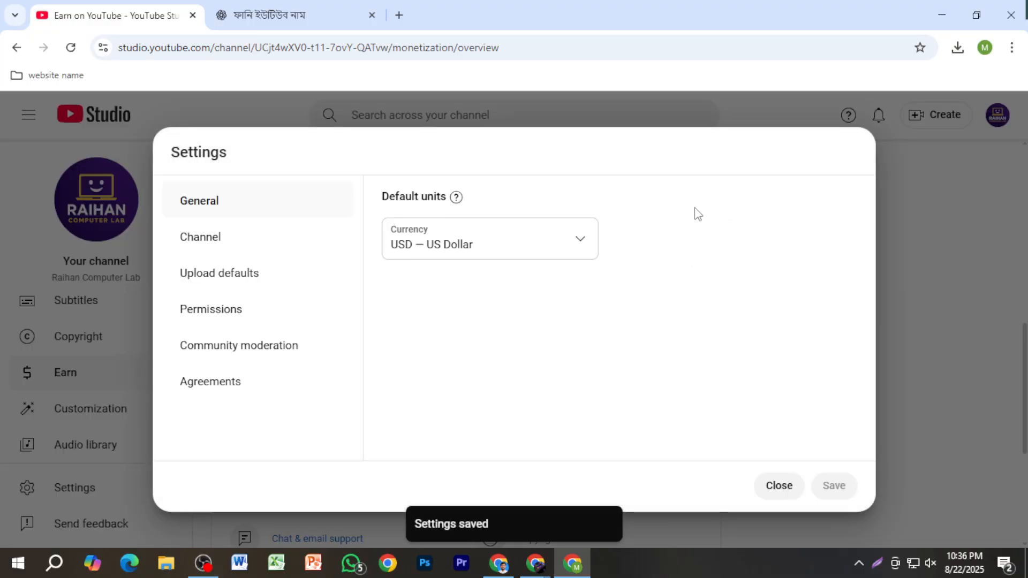
pyautogui.click(295, 242)
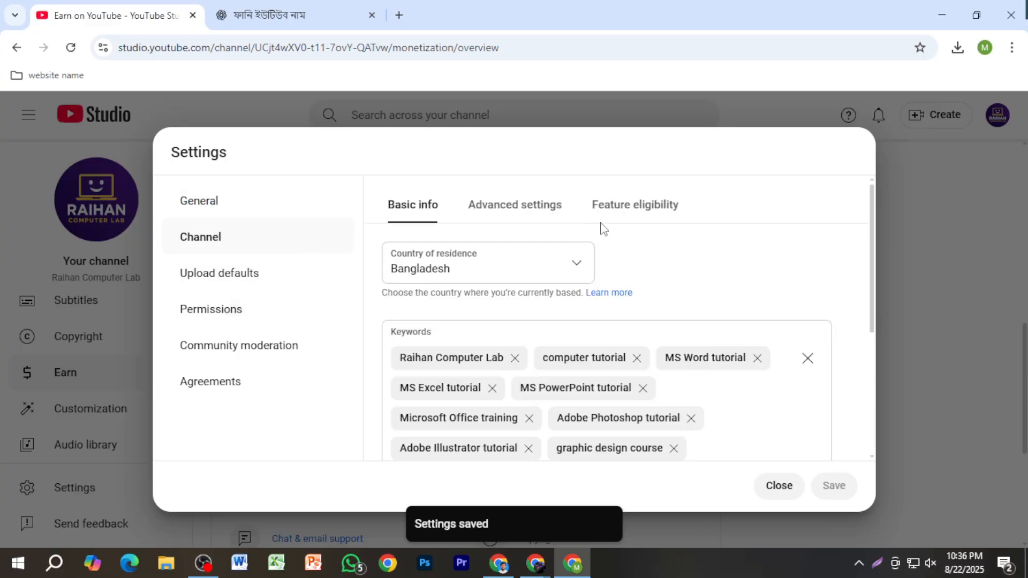
pyautogui.click(627, 217)
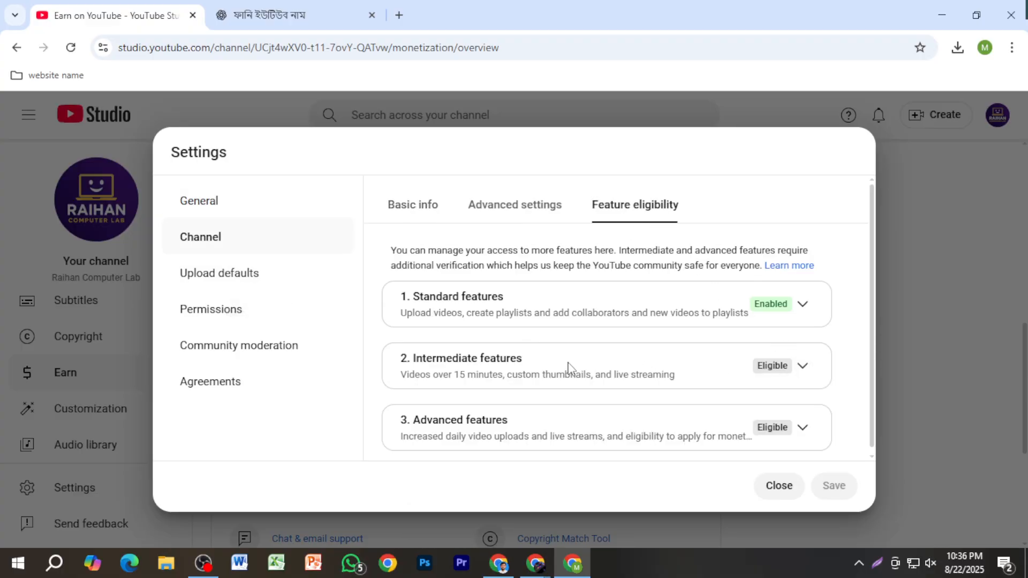
pyautogui.click(803, 367)
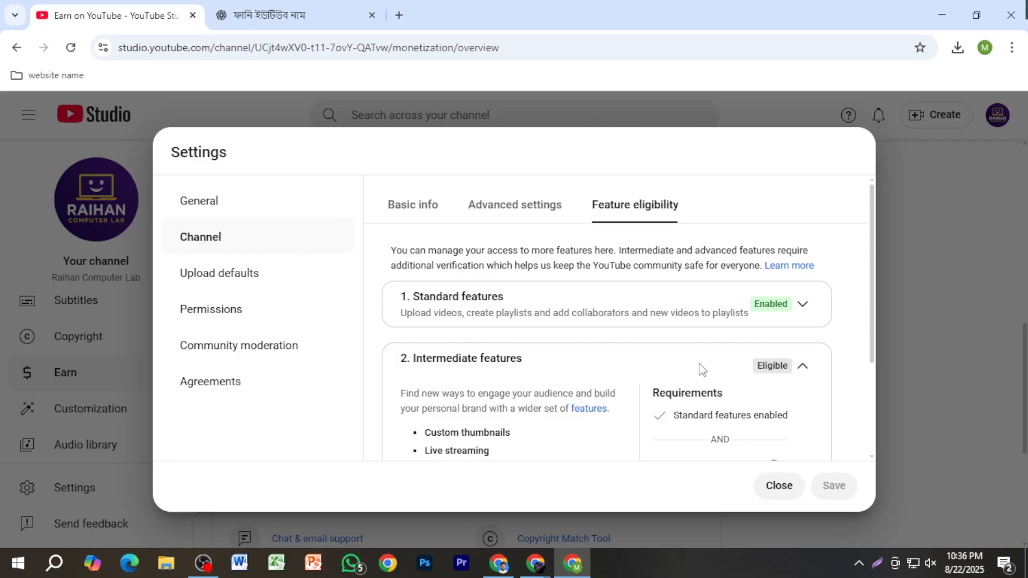
pyautogui.scroll(-3, 702, 369)
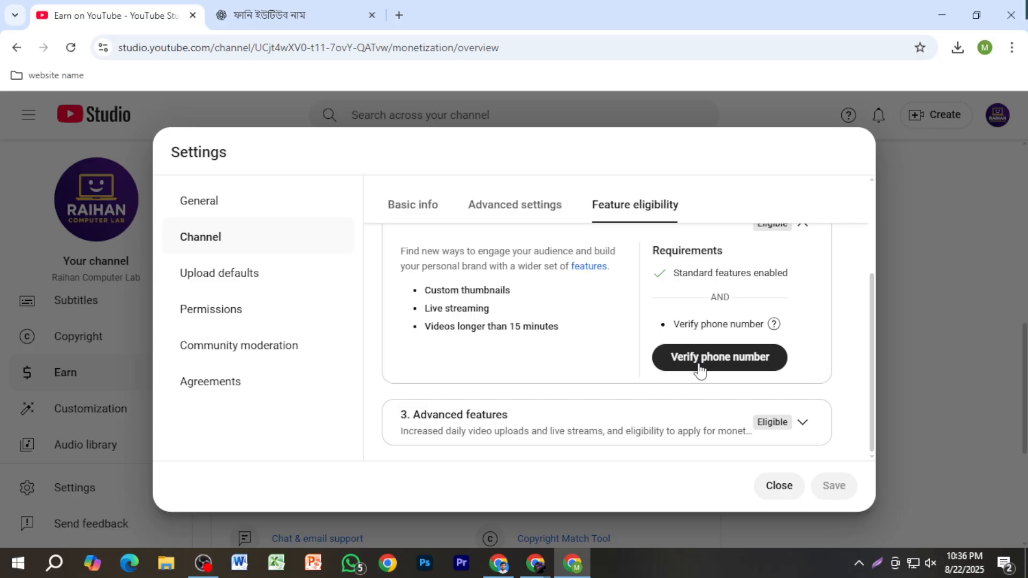
pyautogui.click(700, 369)
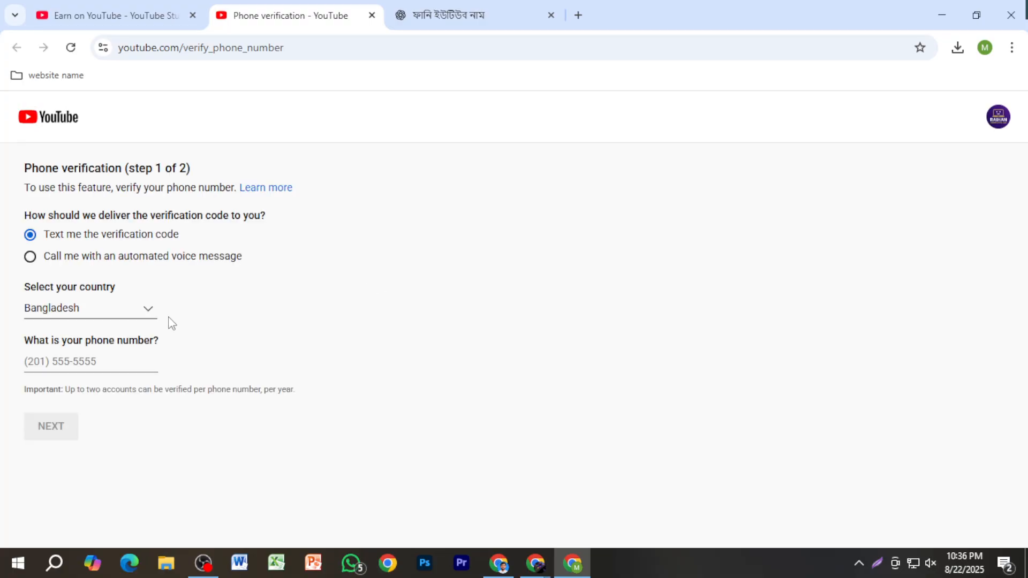
# Step: Try the automated voice call option for delivering the verification code, and switch back to text message
pyautogui.click(100, 362)
pyautogui.click(31, 258)
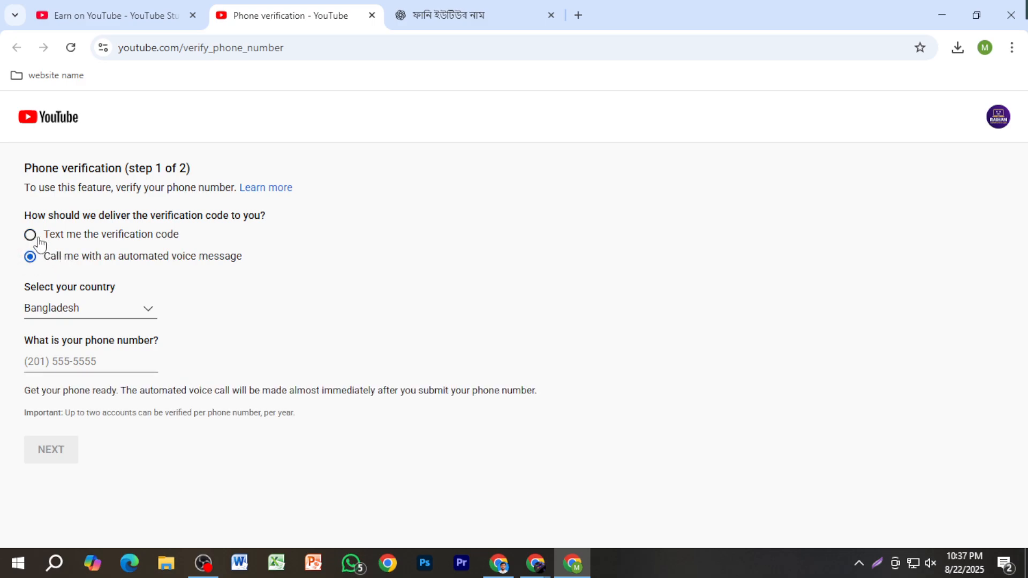
pyautogui.click(29, 234)
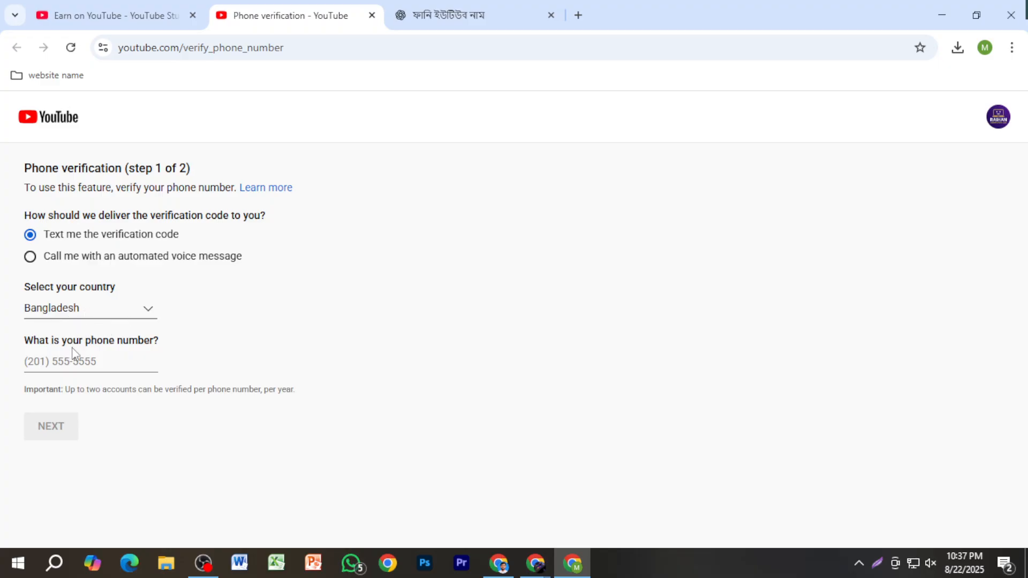
# Step: Close the phone verification page and return to the channel's feature eligibility settings
pyautogui.click(87, 363)
pyautogui.click(371, 16)
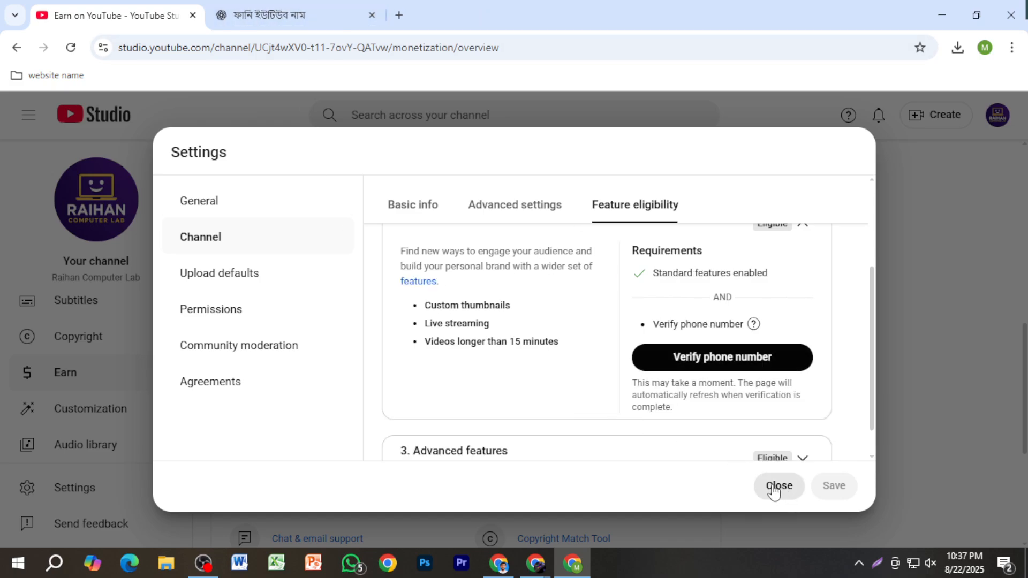
pyautogui.scroll(-1, 694, 378)
pyautogui.scroll(3, 694, 378)
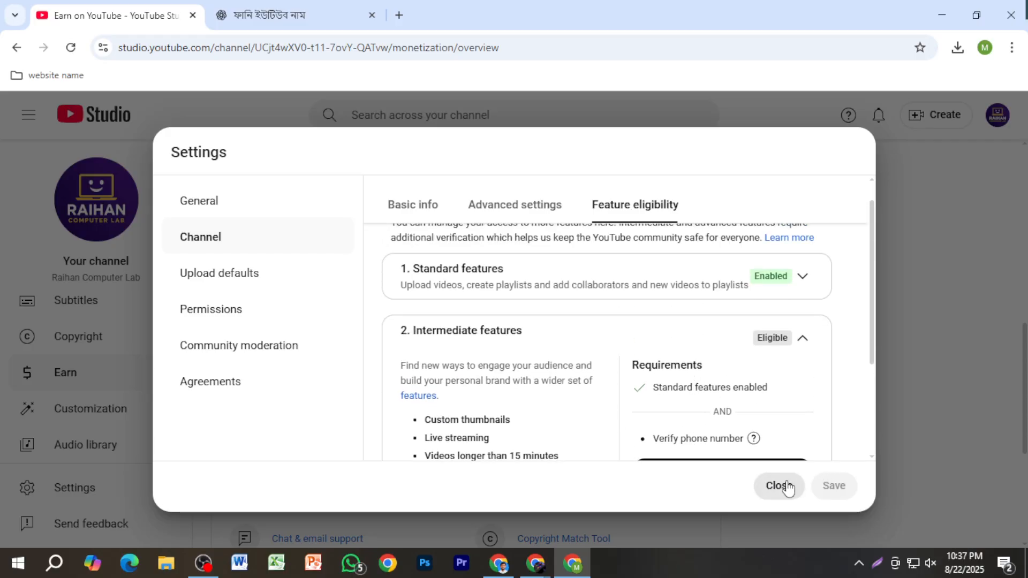
# Step: Review the upload defaults, permissions and community moderation settings, including the comment moderation levels, blocked words and link options
pyautogui.click(233, 283)
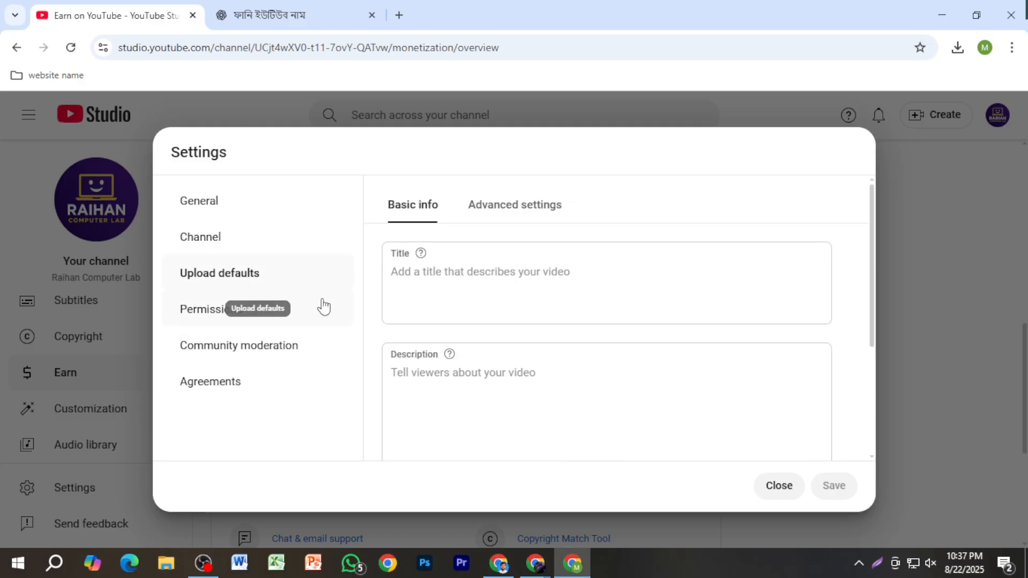
pyautogui.click(264, 320)
pyautogui.click(224, 348)
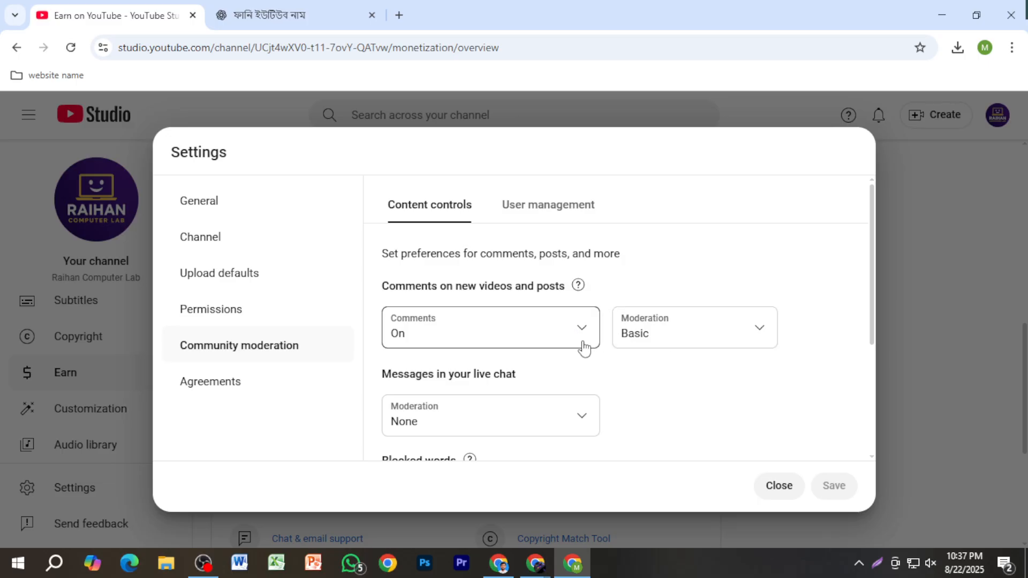
pyautogui.scroll(-2, 627, 340)
pyautogui.click(706, 272)
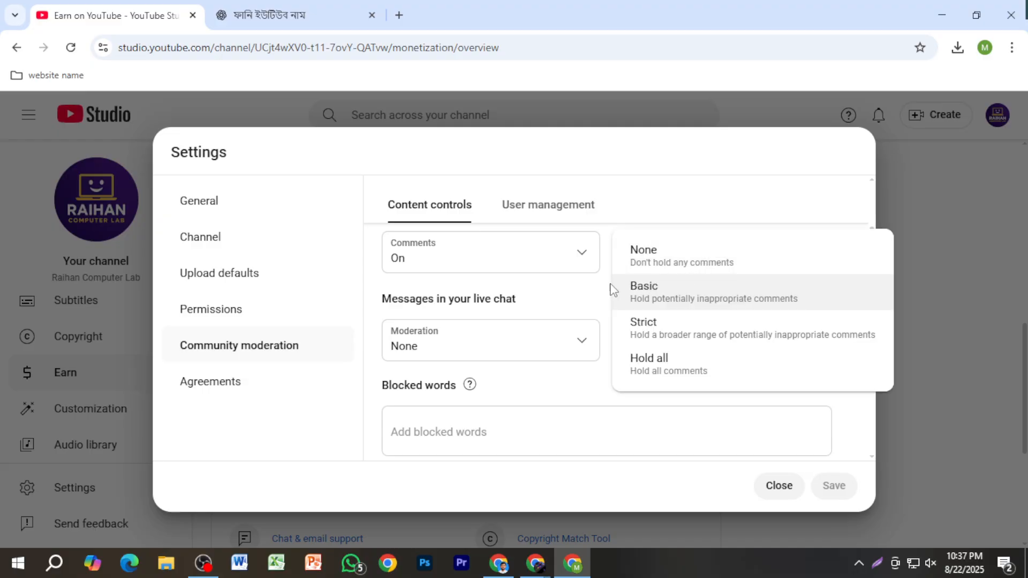
pyautogui.click(583, 403)
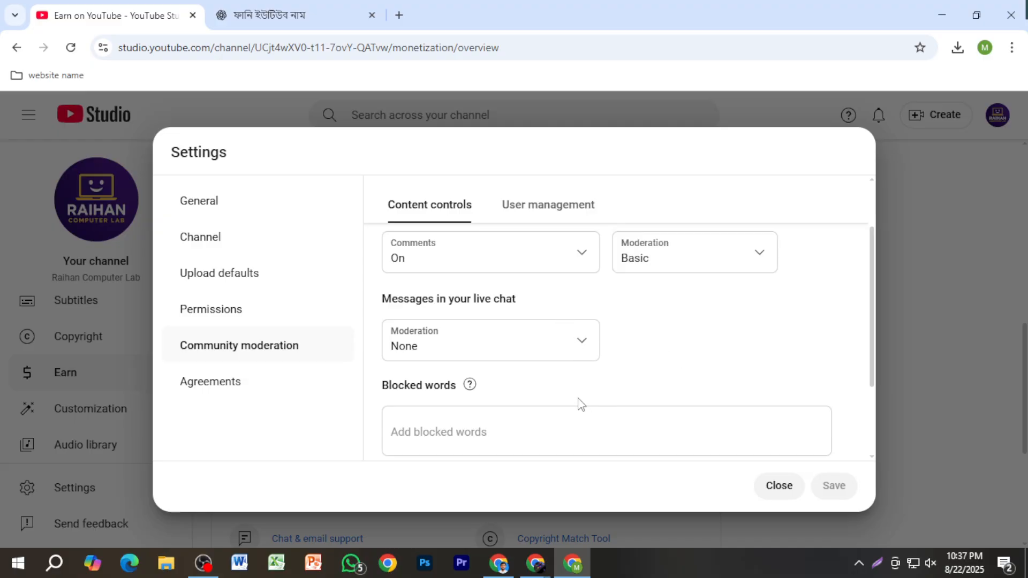
pyautogui.scroll(-3, 551, 368)
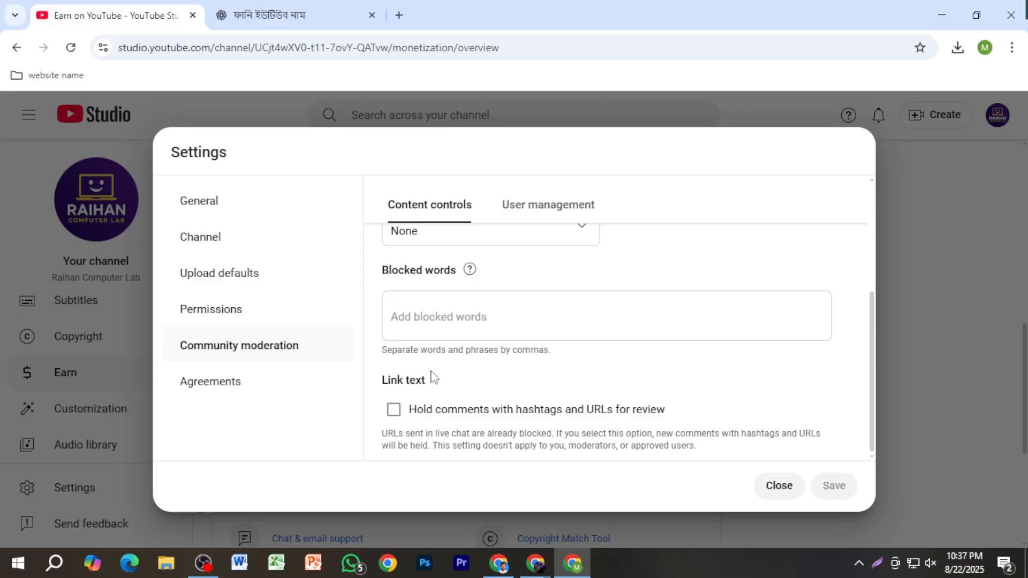
# Step: Set the default video category to Education in the advanced upload defaults and save the settings
pyautogui.click(225, 318)
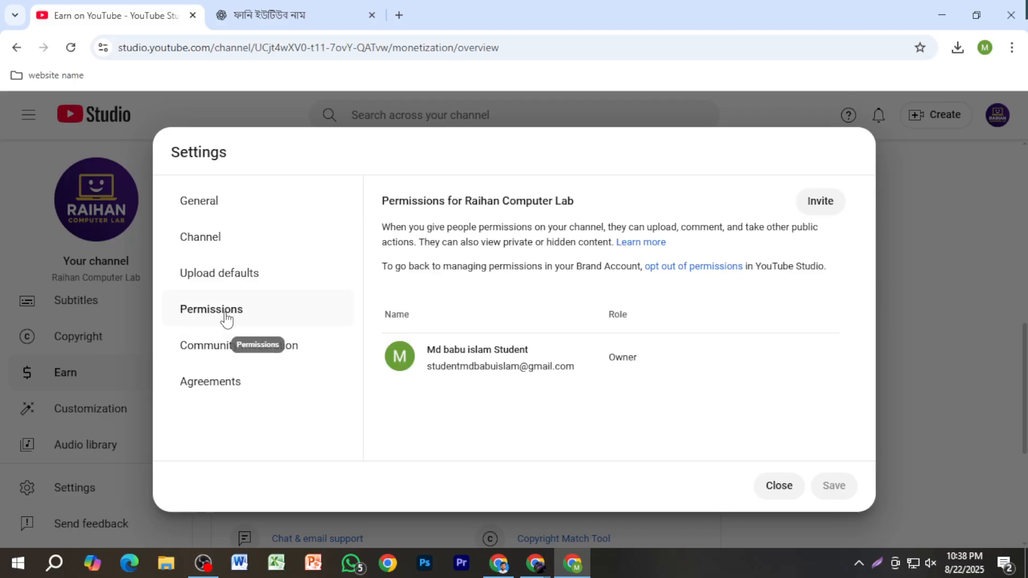
pyautogui.click(253, 288)
pyautogui.click(531, 212)
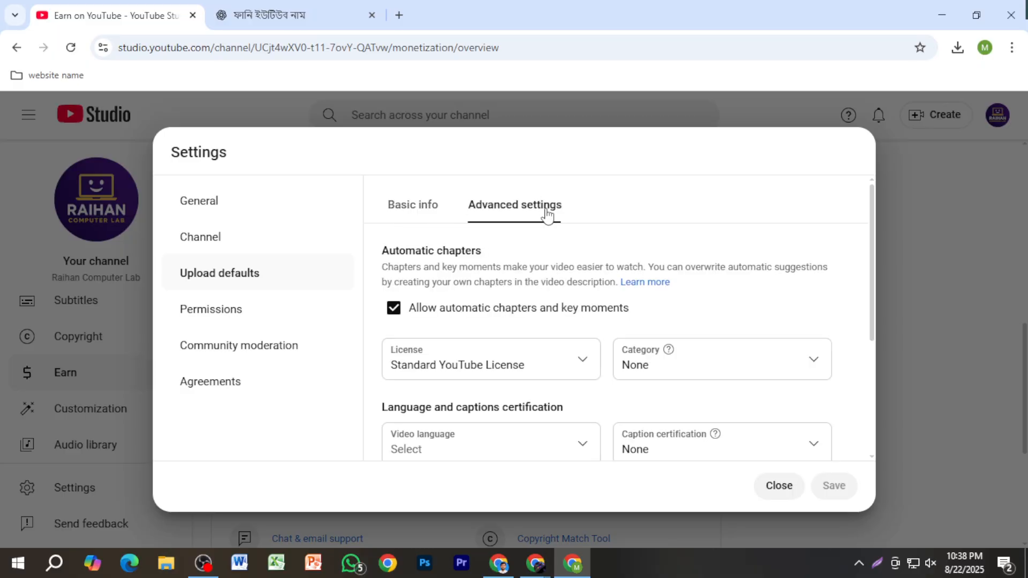
pyautogui.scroll(-2, 785, 313)
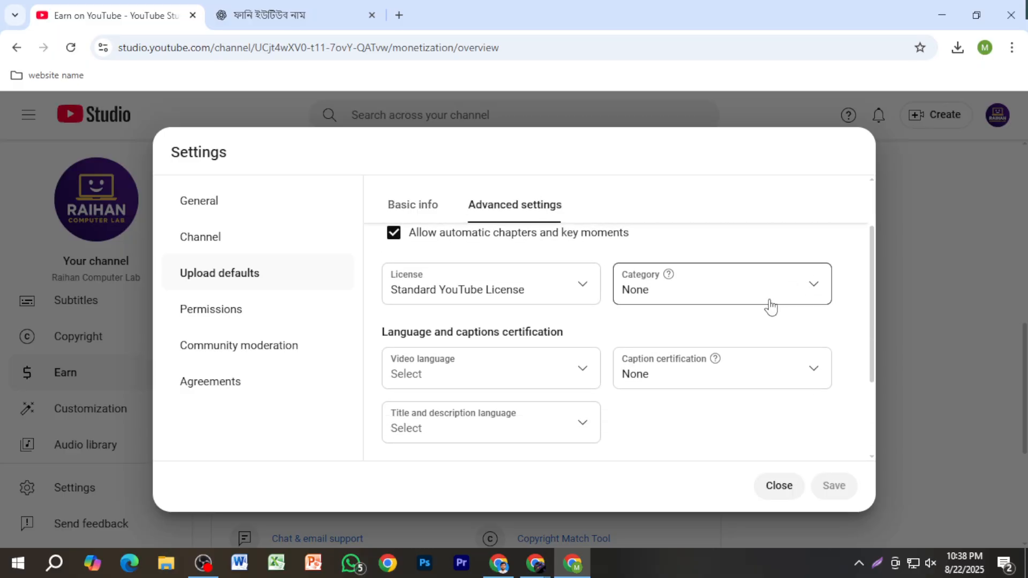
pyautogui.click(771, 306)
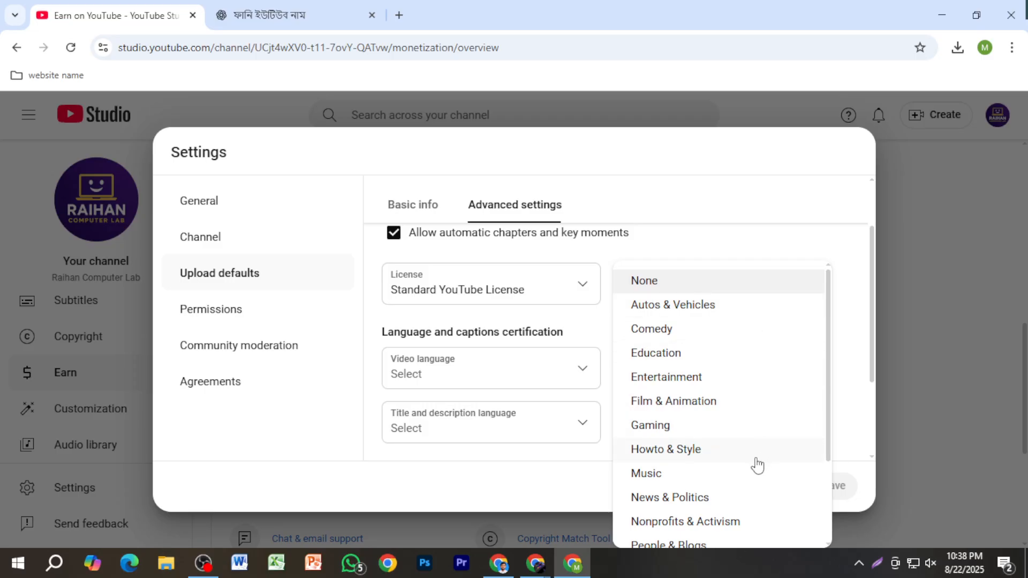
pyautogui.scroll(-2, 761, 498)
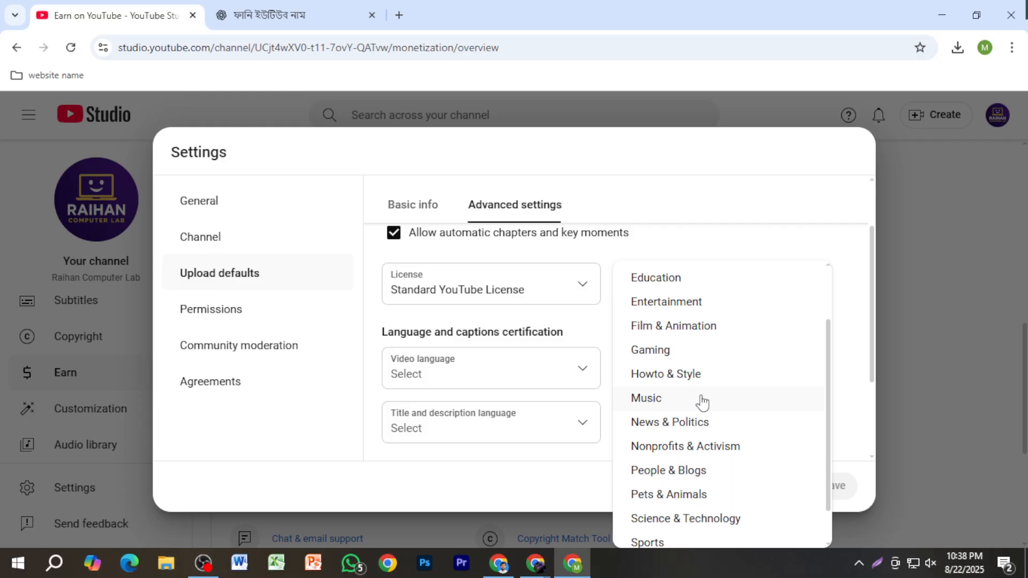
pyautogui.scroll(-1, 712, 434)
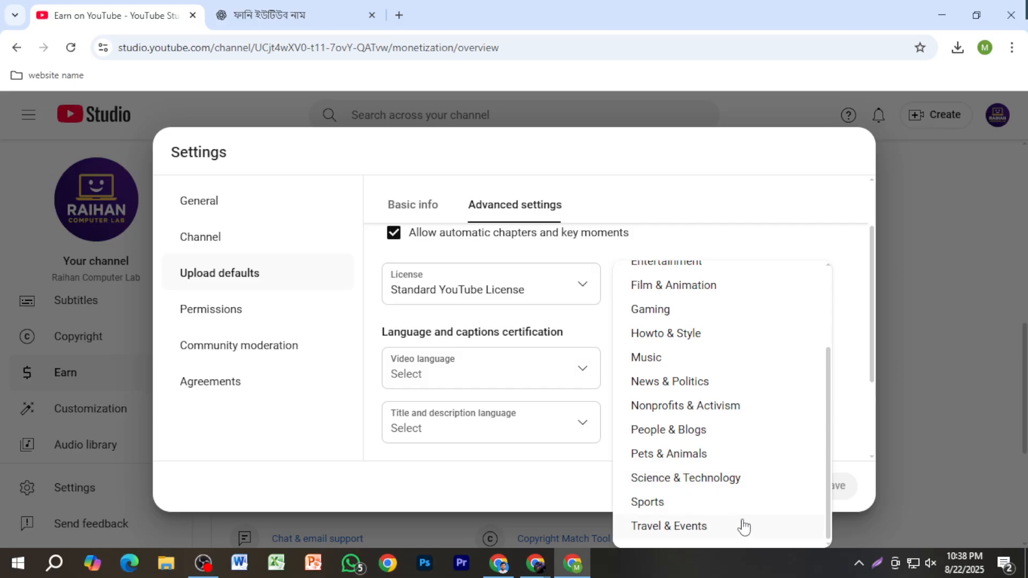
pyautogui.scroll(3, 742, 493)
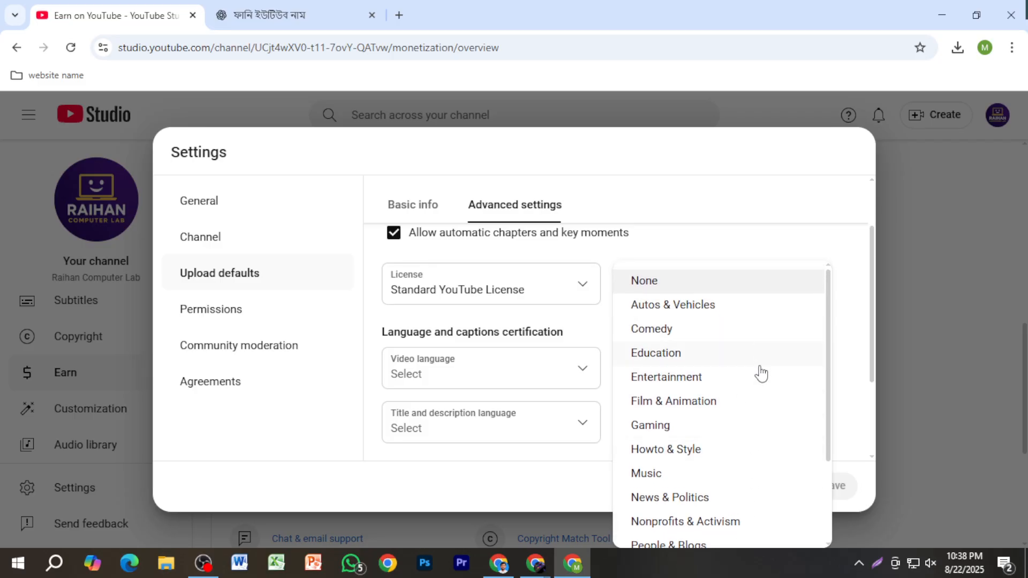
pyautogui.click(738, 360)
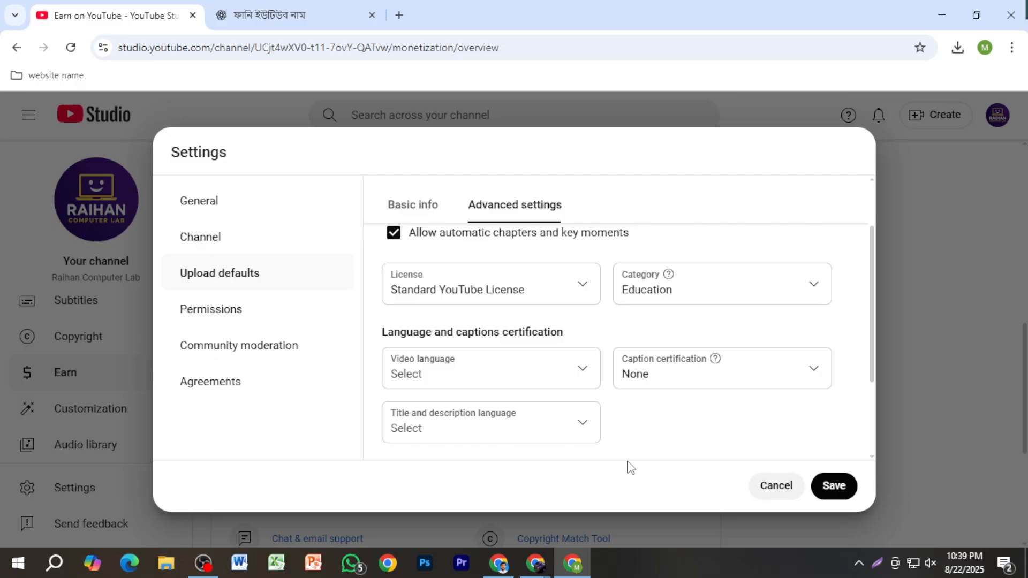
pyautogui.click(836, 486)
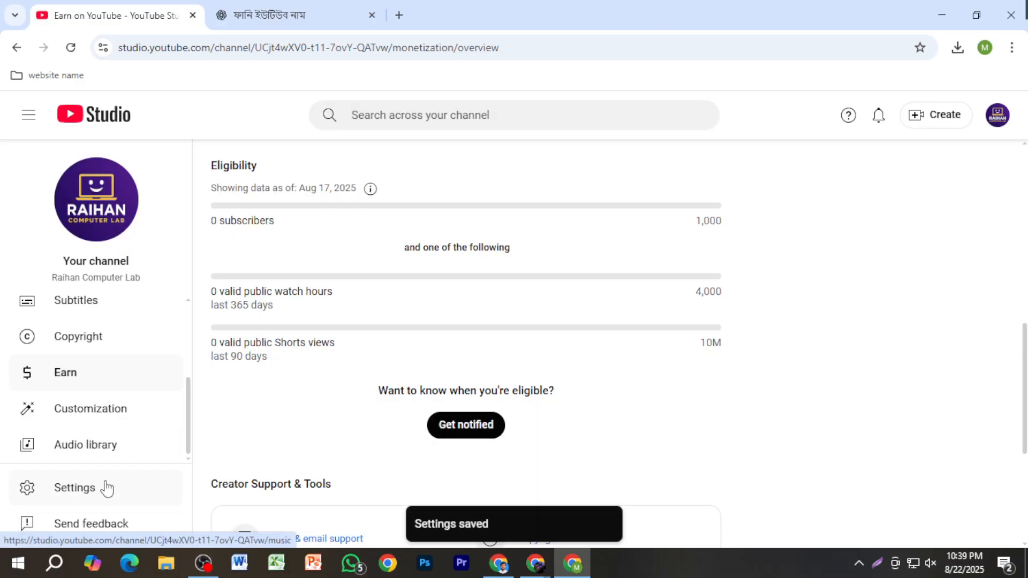
# Step: Reopen the settings to review feature eligibility, permissions, community moderation with user management, and agreements, and close them
pyautogui.click(111, 489)
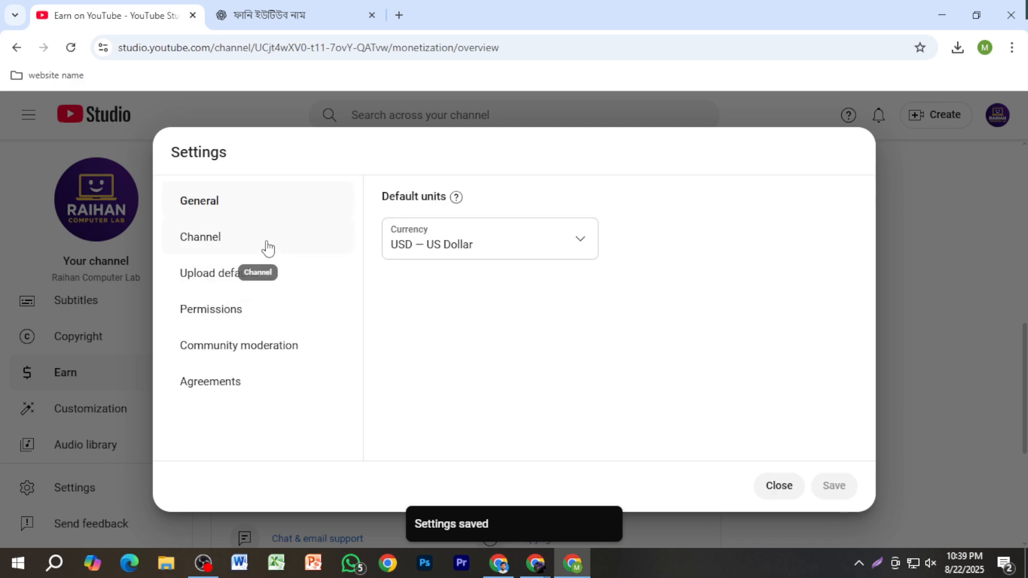
pyautogui.click(268, 248)
pyautogui.click(660, 205)
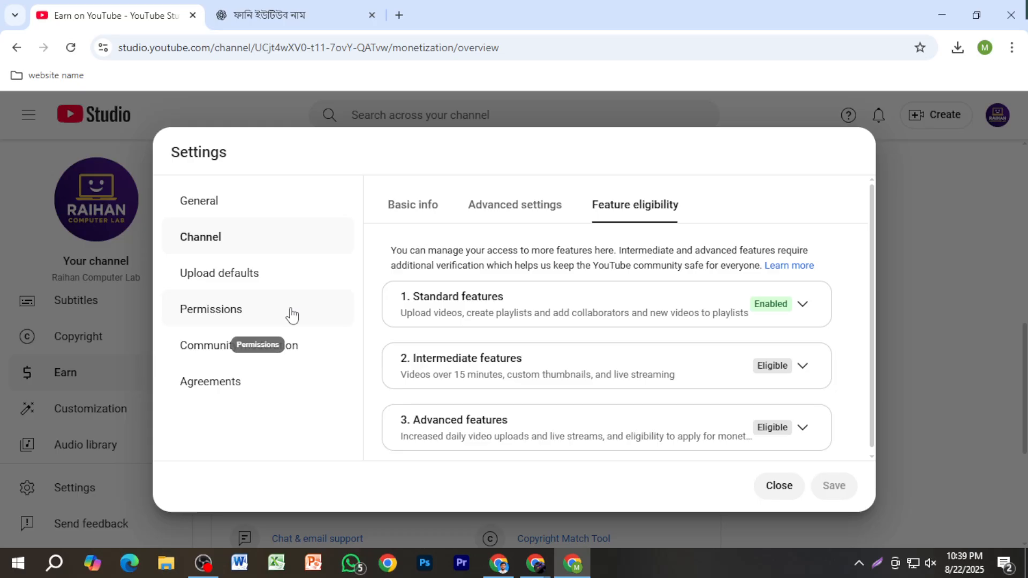
pyautogui.click(220, 314)
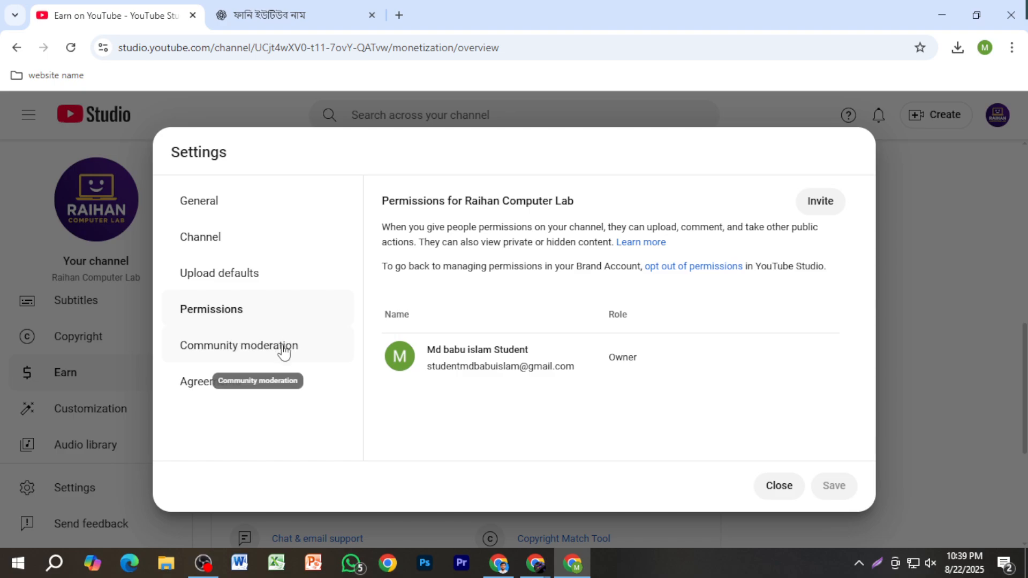
pyautogui.click(251, 362)
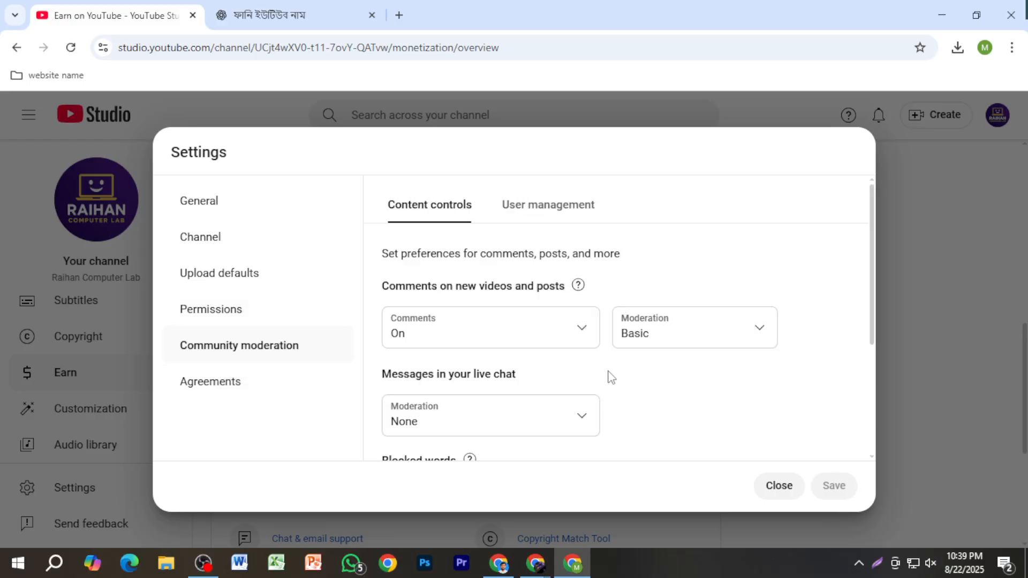
pyautogui.scroll(-3, 613, 379)
pyautogui.click(551, 212)
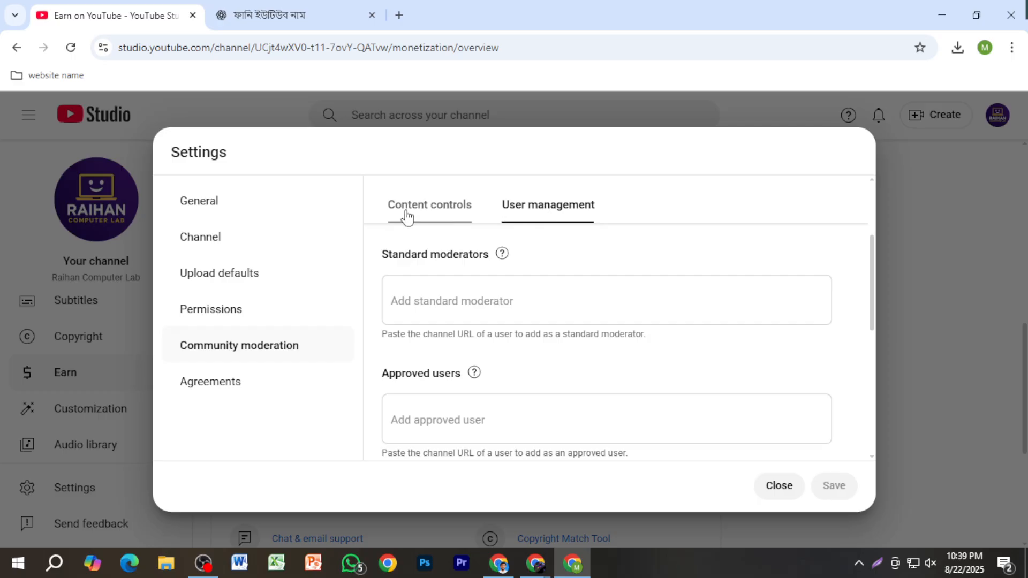
pyautogui.click(404, 211)
pyautogui.click(225, 385)
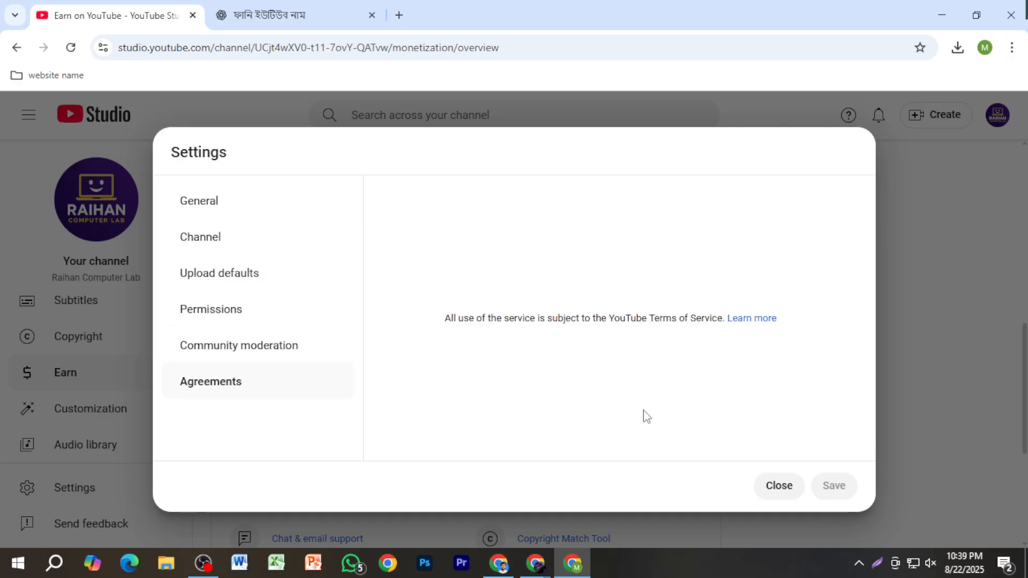
pyautogui.click(772, 489)
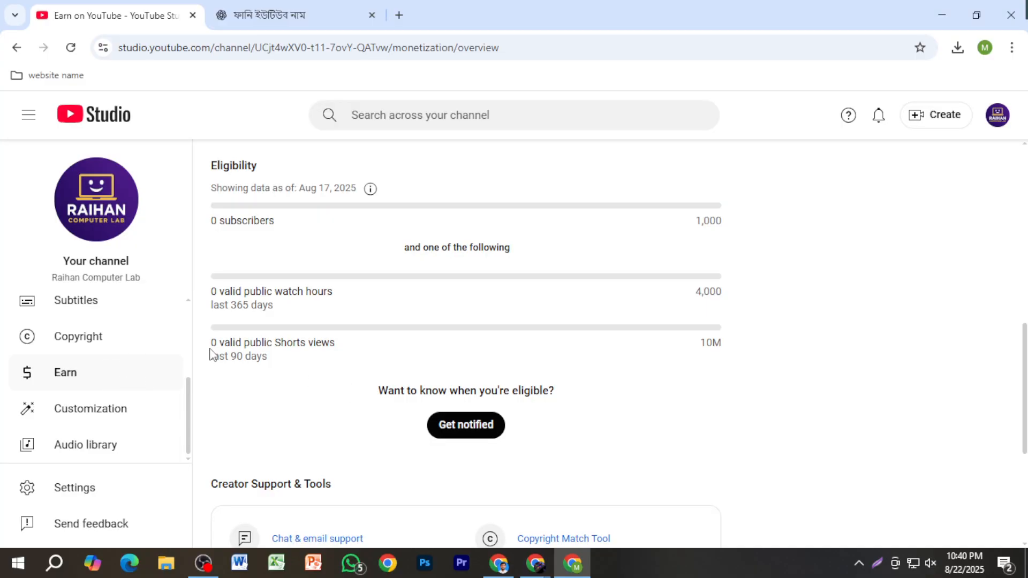
# Step: Open the channel customization profile page at the banner image section
pyautogui.scroll(3, 107, 348)
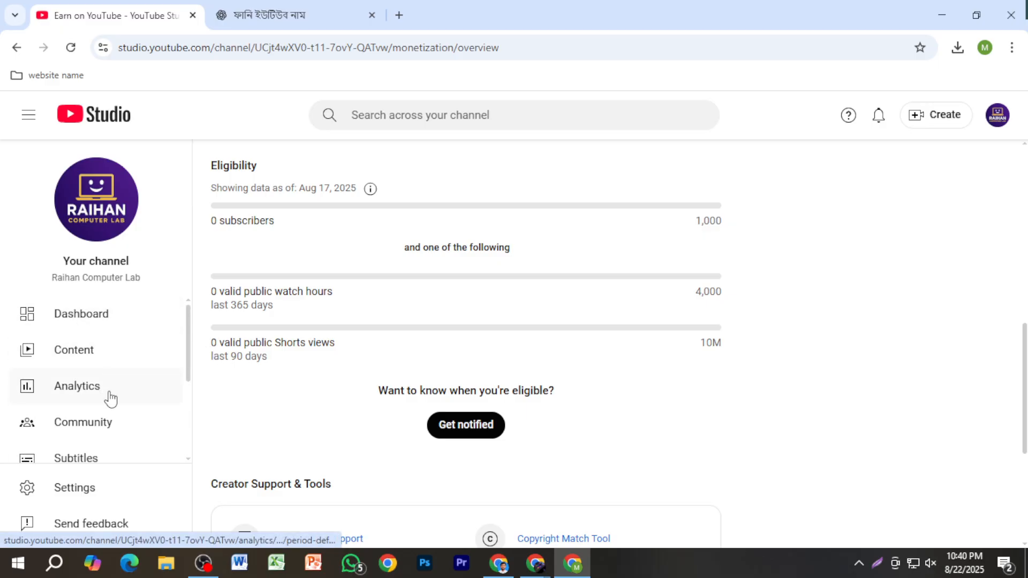
pyautogui.scroll(-1, 113, 399)
pyautogui.scroll(-3, 113, 405)
pyautogui.click(115, 410)
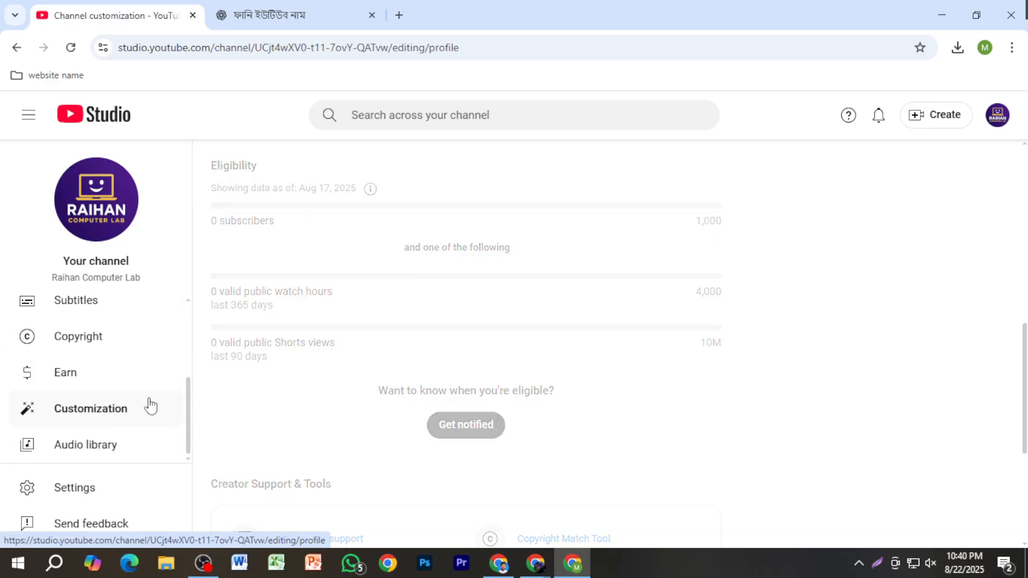
pyautogui.scroll(10, 528, 305)
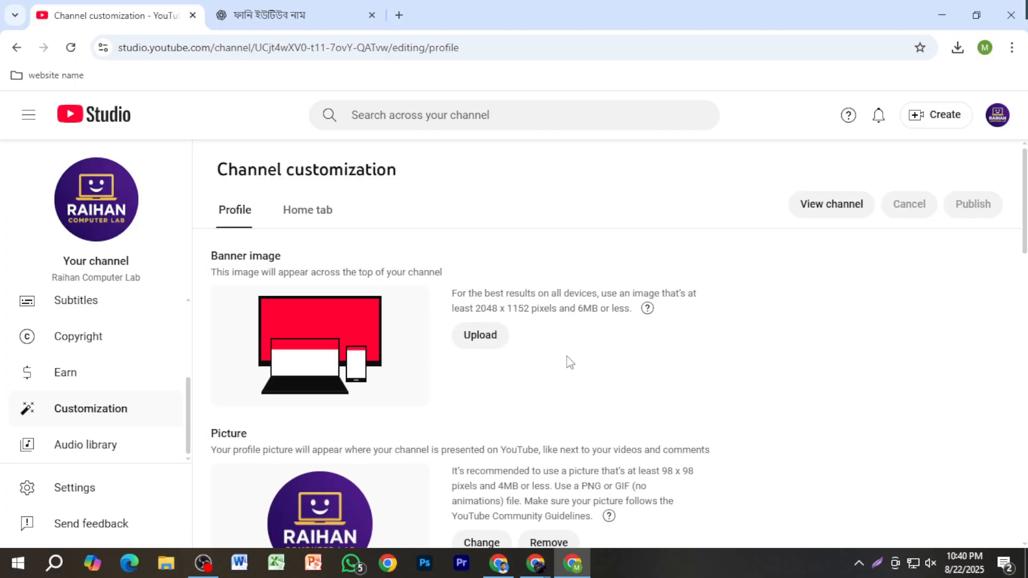
# Step: Switch to the ChatGPT conversation and request a YouTube banner with "amake ekta bannner banay deo,, youtuber er jonno"
pyautogui.click(308, 22)
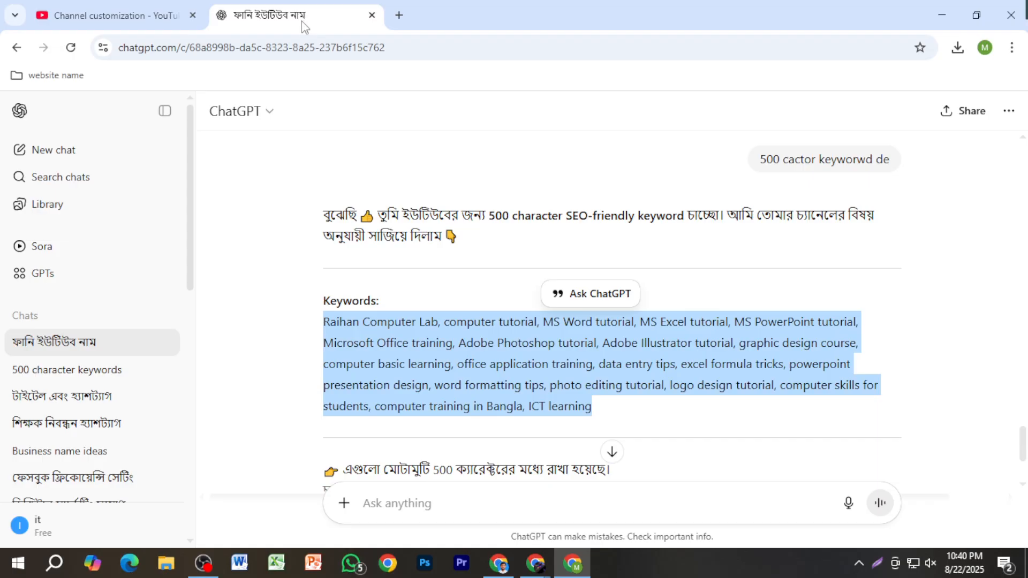
pyautogui.click(439, 503)
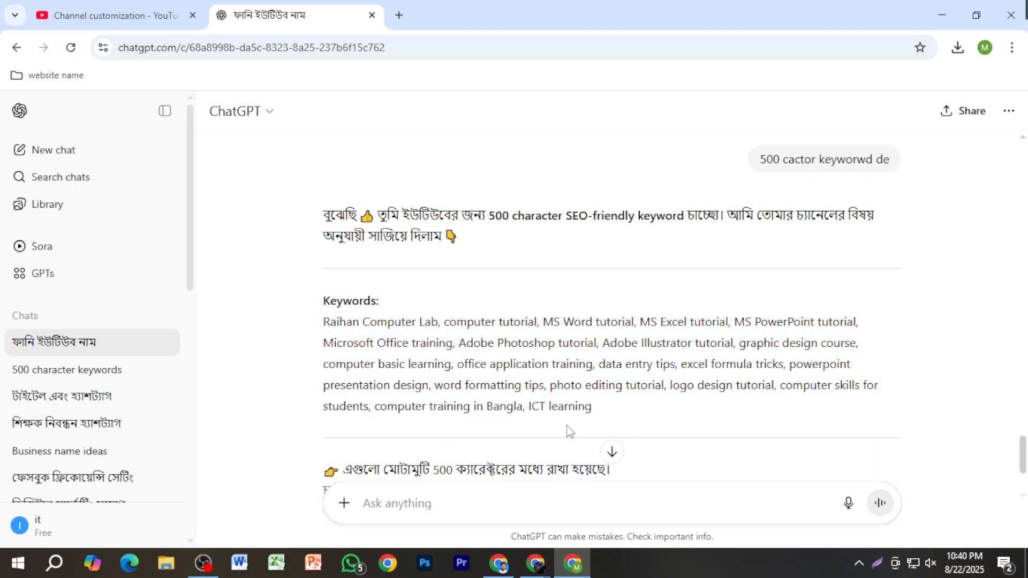
pyautogui.write('f')
pyautogui.write('make ekta ba')
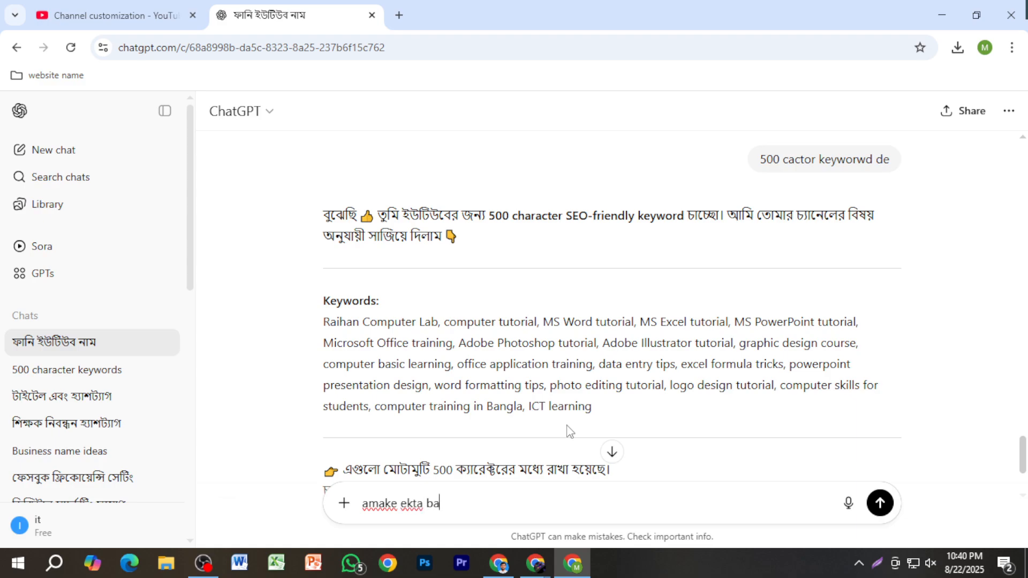
pyautogui.write('nnner banay deo,, y')
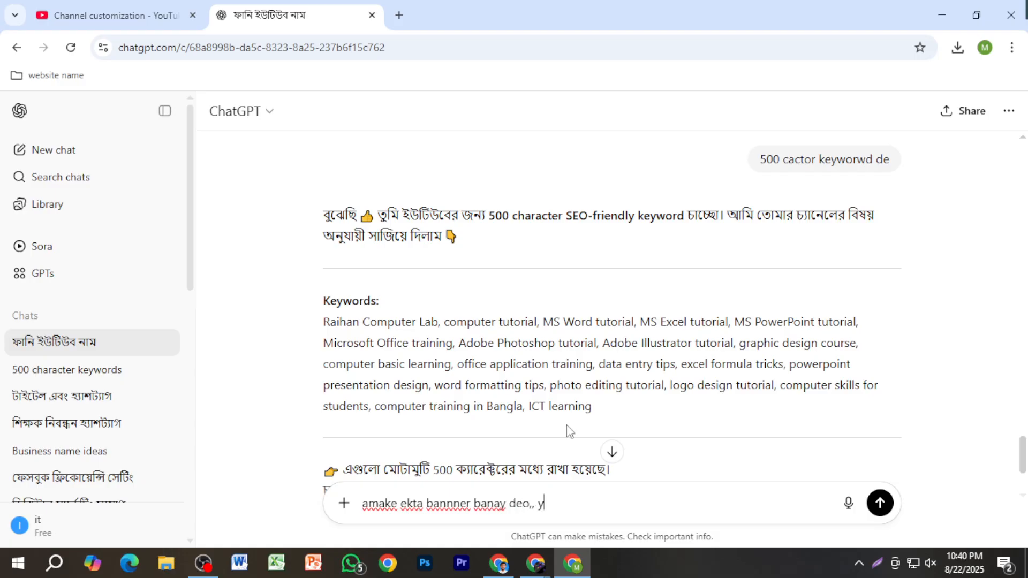
pyautogui.write('ouutube er j')
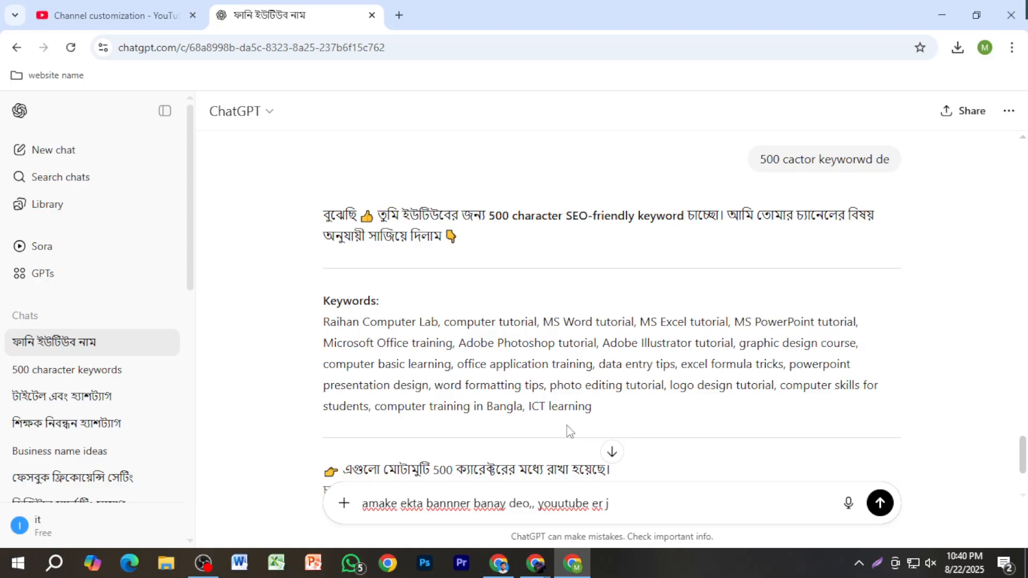
pyautogui.press('BackSpace')
pyautogui.press('BackSpace')
pyautogui.press('BackSpace')
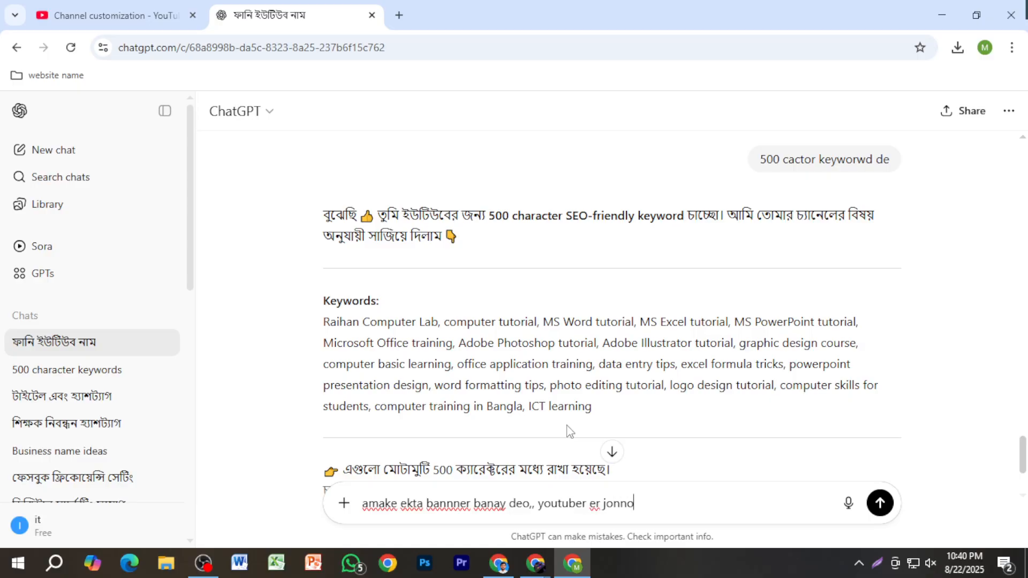
pyautogui.press('Return')
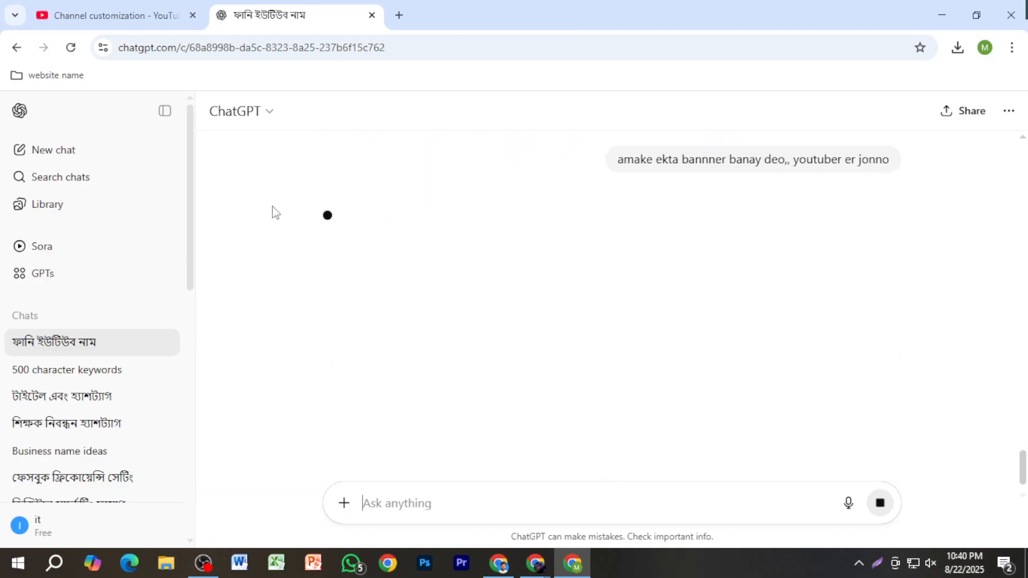
# Step: Switch back to YouTube Studio and try to leave the channel customization page for the dashboard or the previous page, discarding changes
pyautogui.click(122, 15)
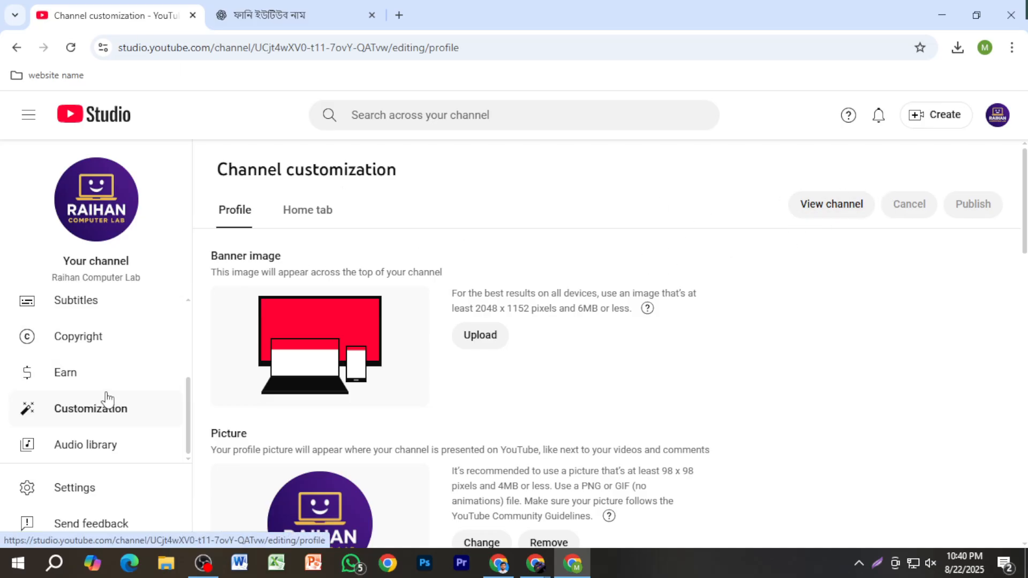
pyautogui.scroll(3, 107, 385)
pyautogui.click(105, 314)
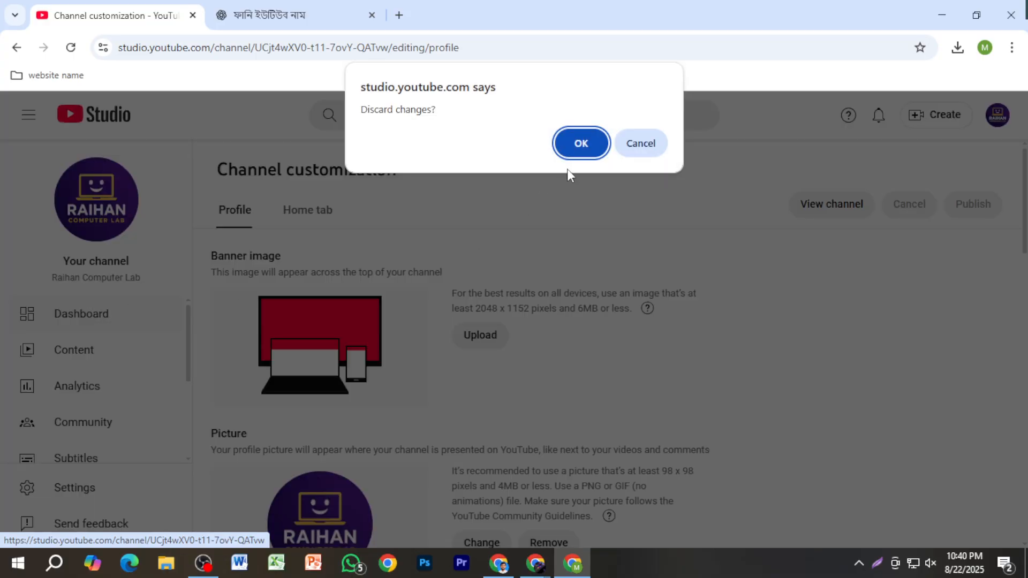
pyautogui.click(581, 137)
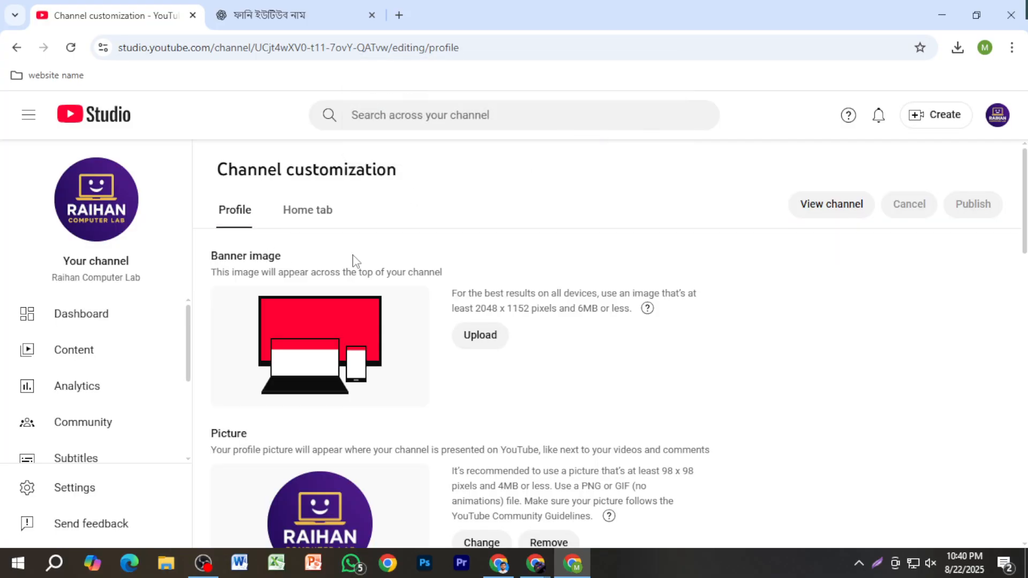
pyautogui.click(93, 306)
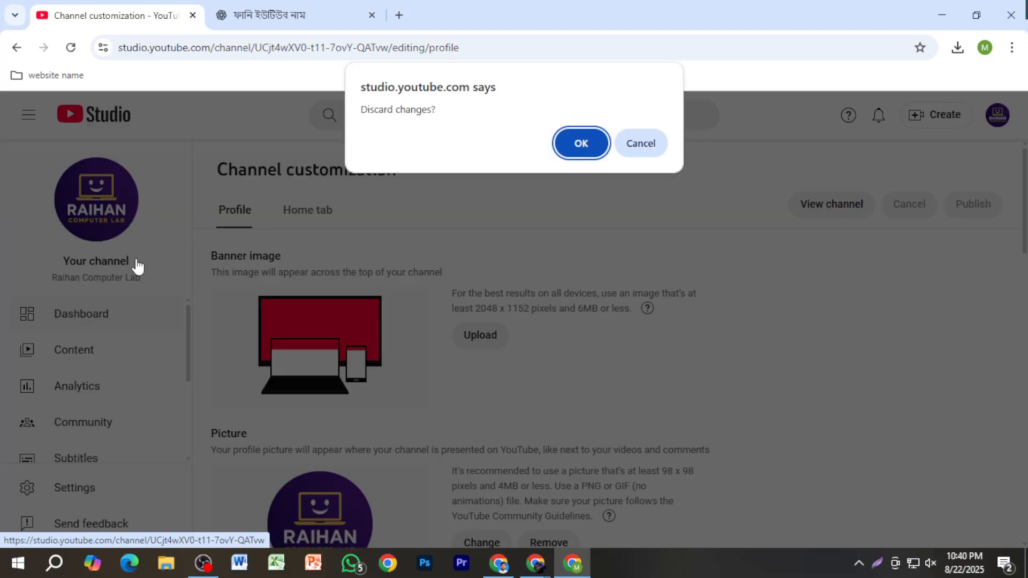
pyautogui.click(628, 150)
pyautogui.click(16, 48)
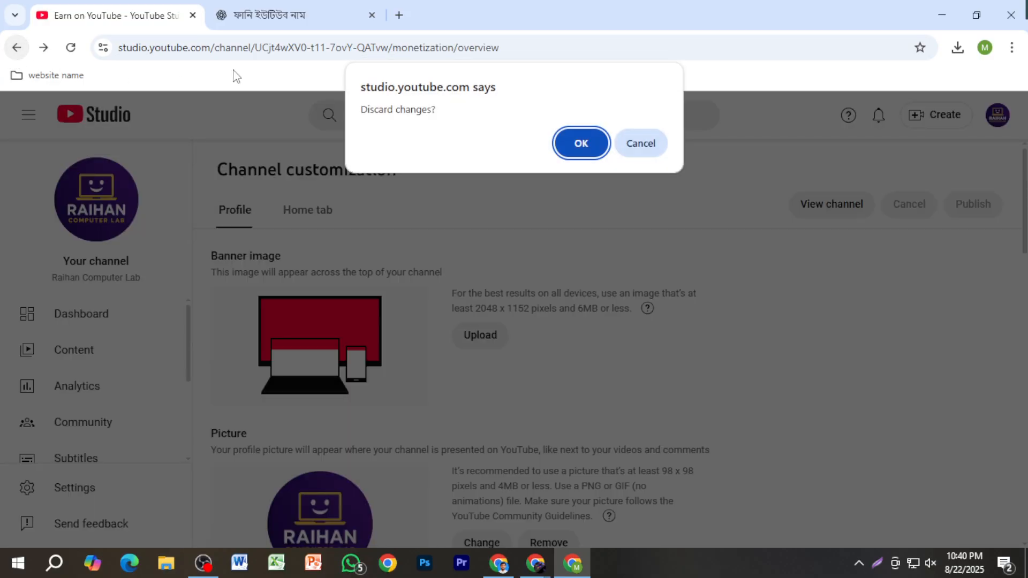
pyautogui.click(573, 146)
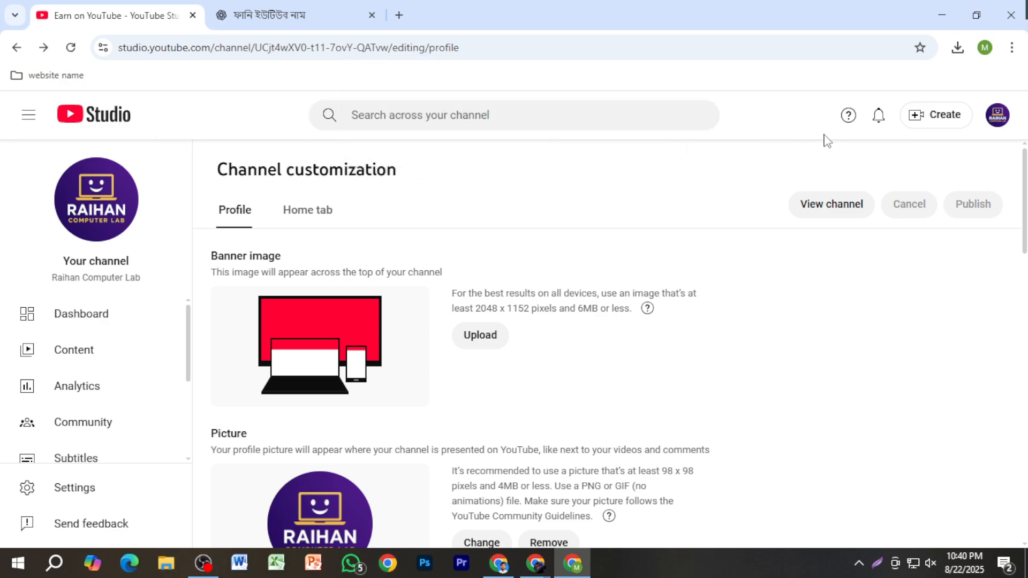
pyautogui.click(829, 209)
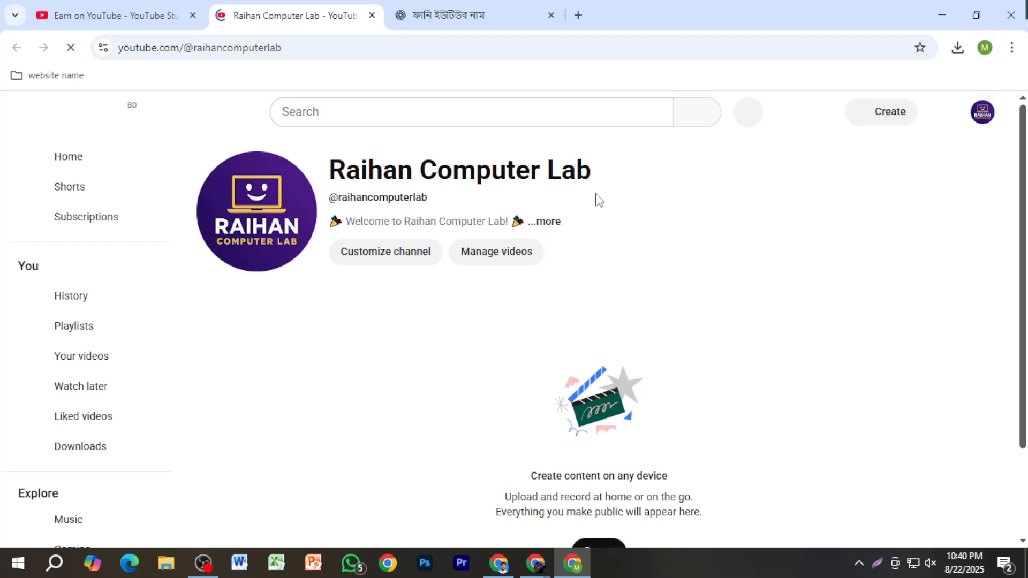
pyautogui.scroll(-1, 563, 340)
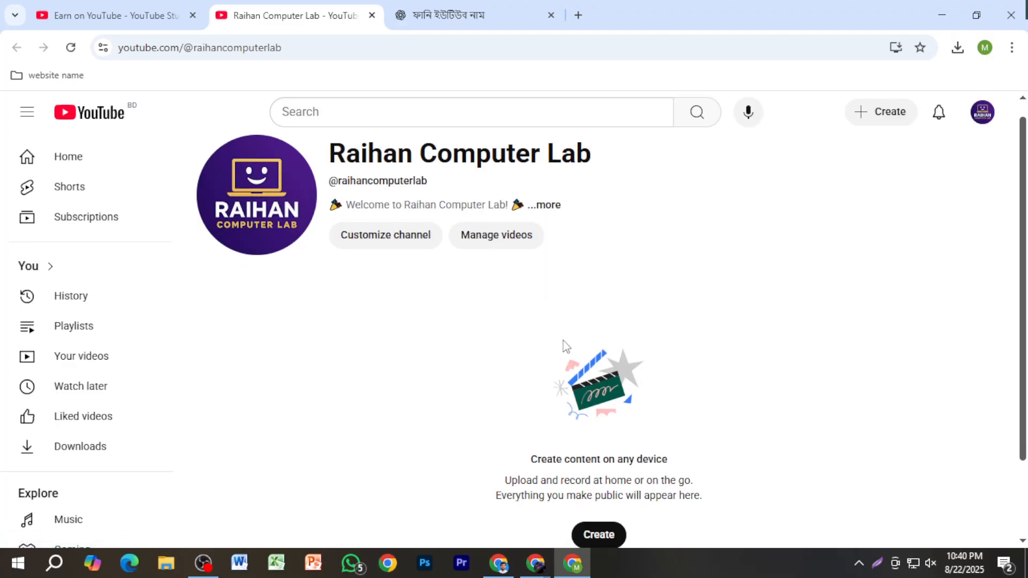
pyautogui.scroll(-2, 563, 341)
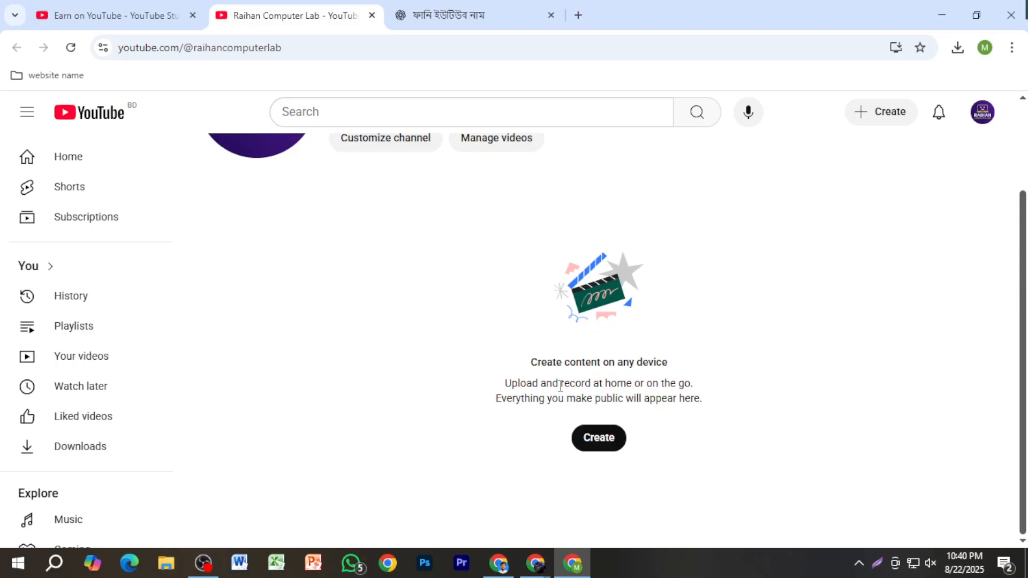
pyautogui.scroll(2, 533, 396)
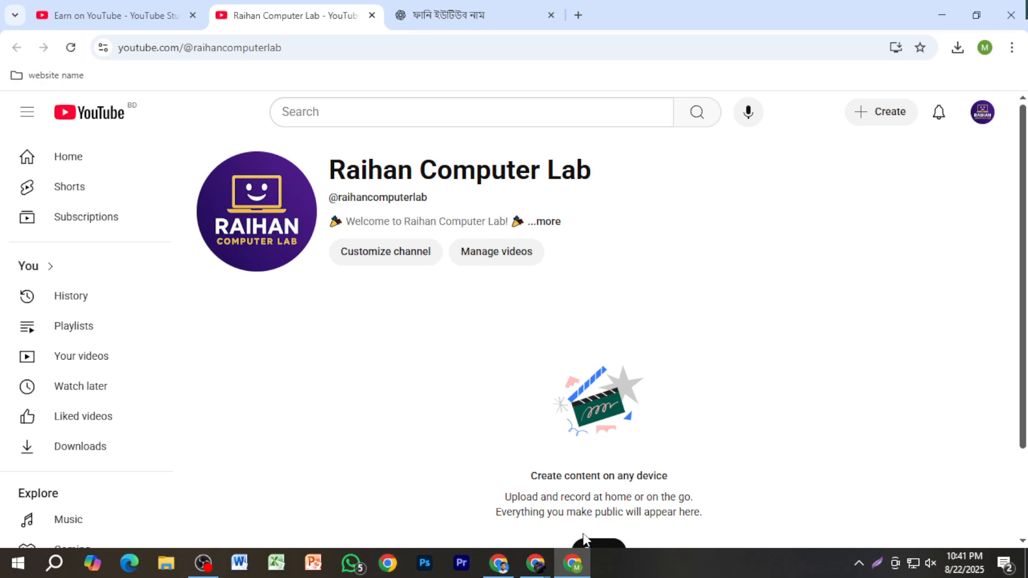
pyautogui.moveTo(536, 563)
pyautogui.click(425, 514)
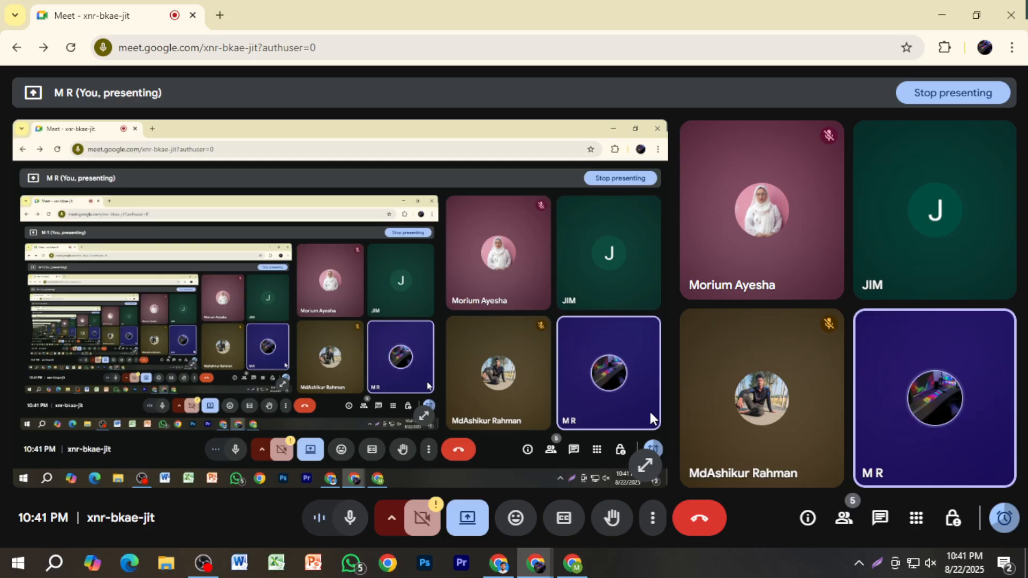
pyautogui.click(568, 563)
pyautogui.click(141, 18)
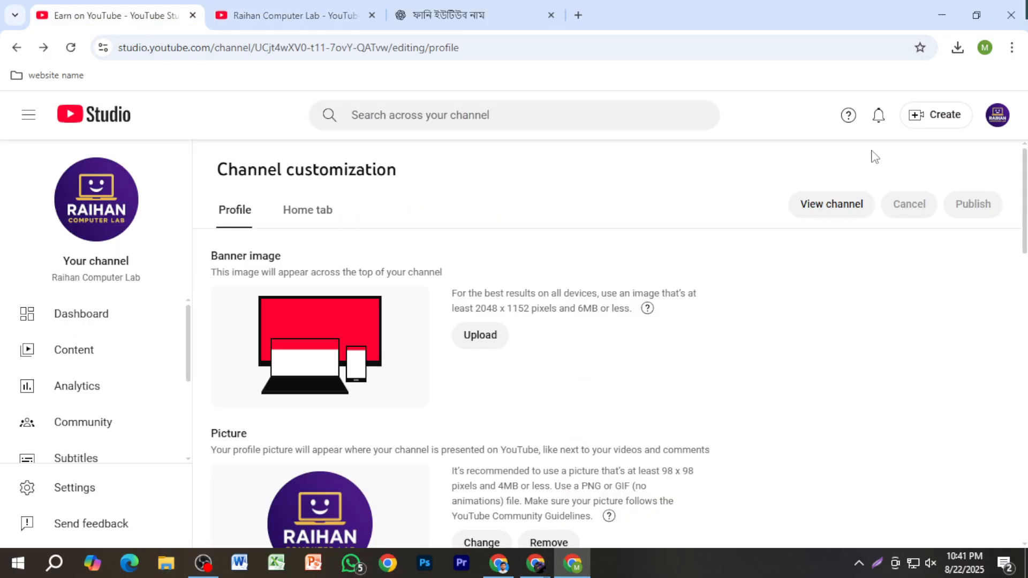
pyautogui.click(578, 14)
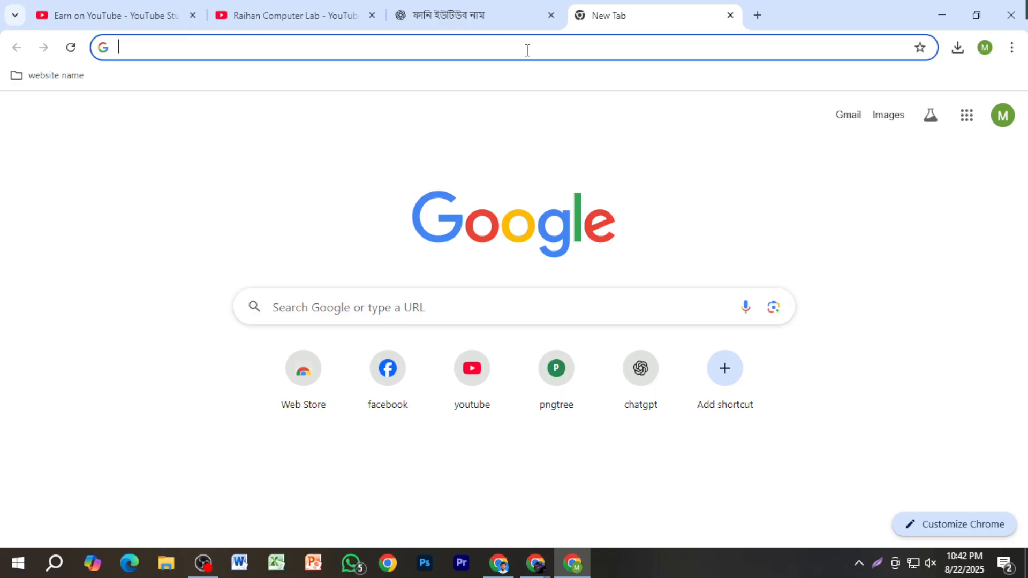
pyautogui.write('banner')
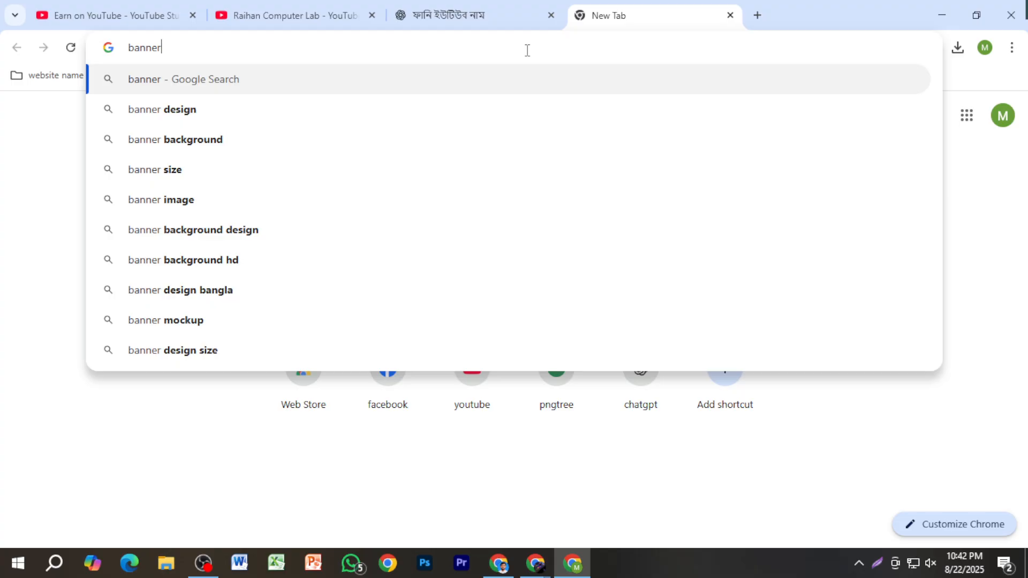
pyautogui.hotkey('ctrl', 'BackSpace')
pyautogui.write('o')
pyautogui.press('BackSpace')
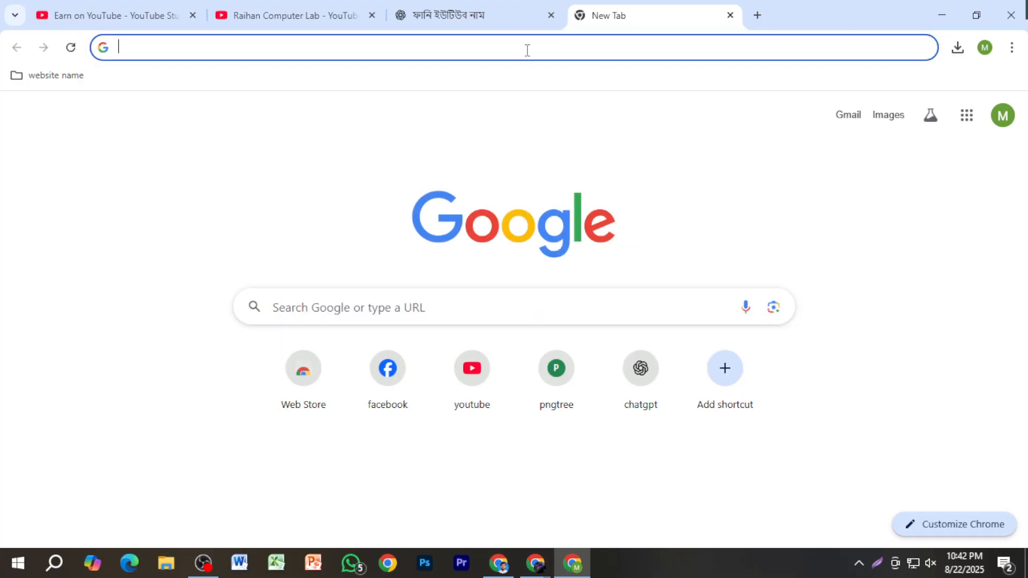
# Step: Search Google for "press banner mashin"
pyautogui.write('press b')
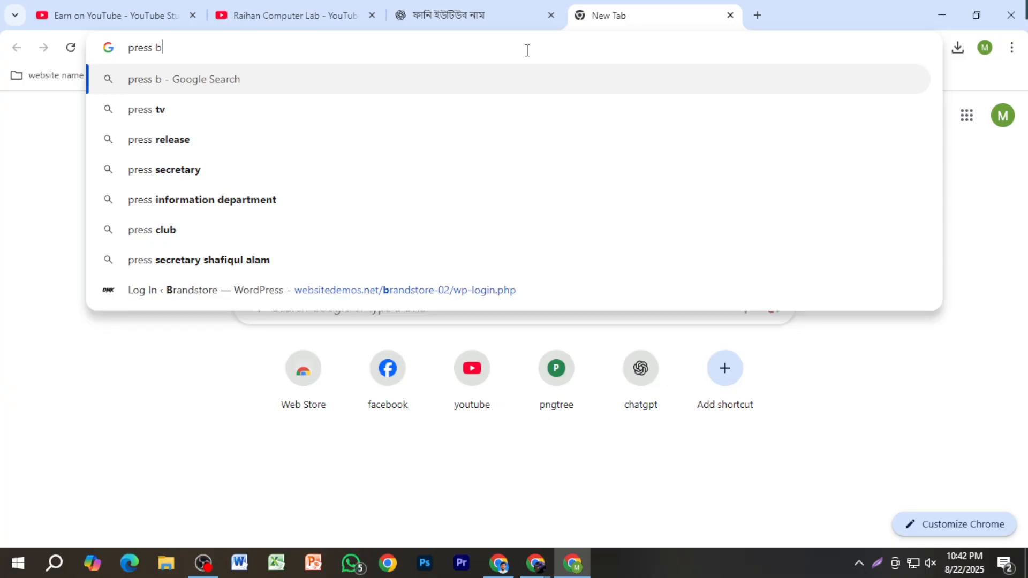
pyautogui.write('anner ma')
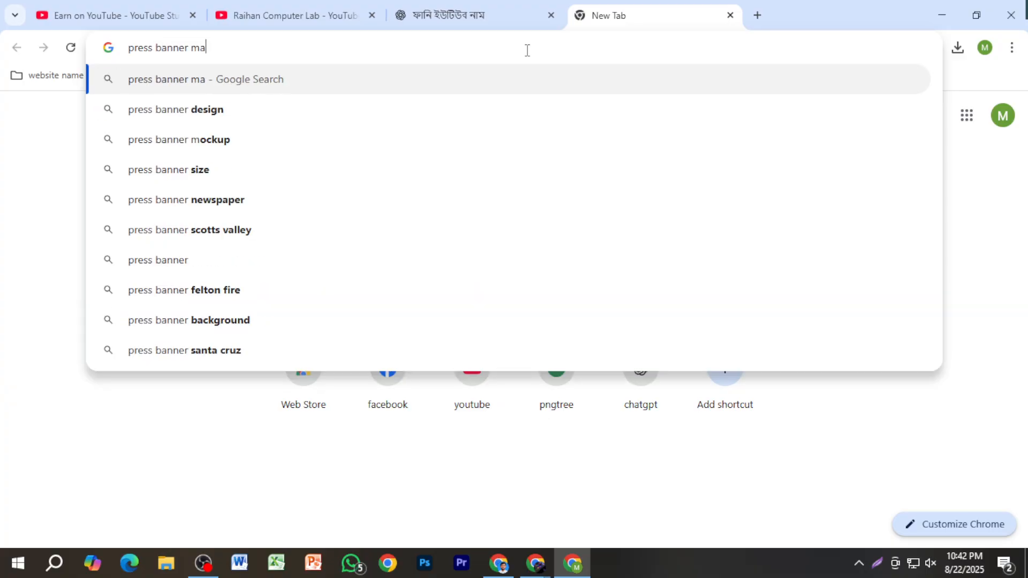
pyautogui.write('shi')
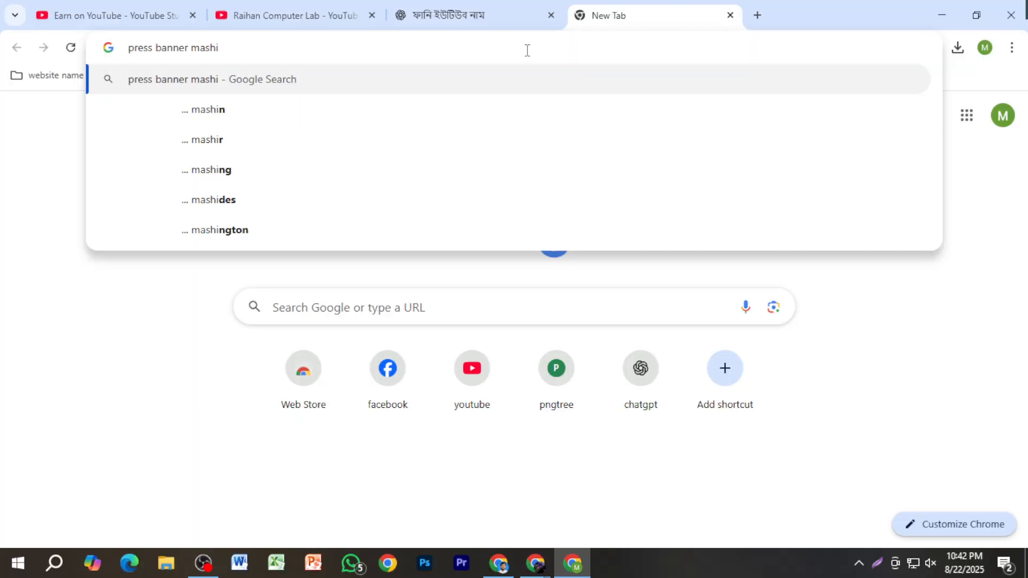
pyautogui.write('n')
pyautogui.press('Return')
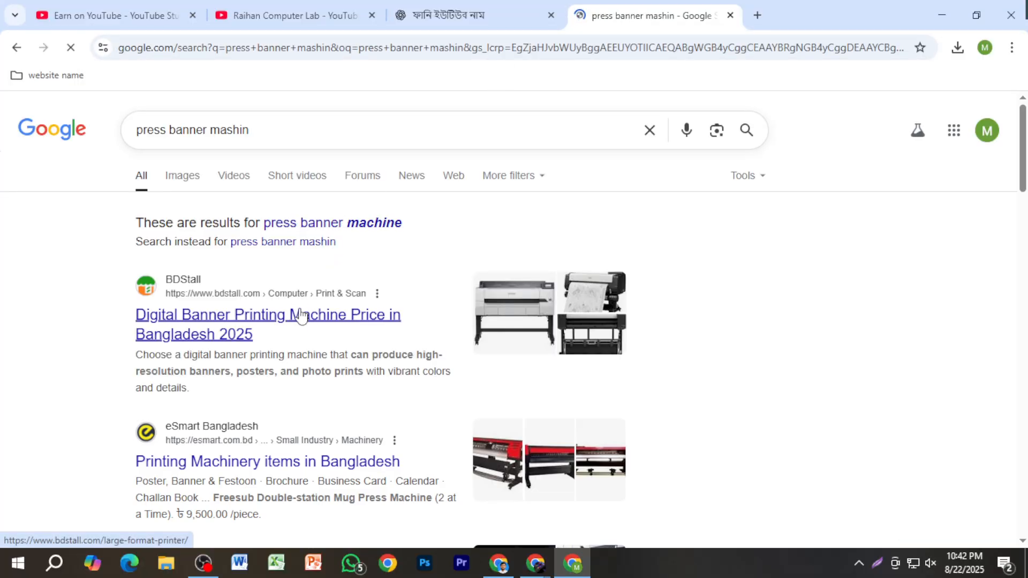
# Step: Limit the search results to videos and open the New Tech INDIA video "Flex Printing Machine | Flex Printing Business"
pyautogui.scroll(-6, 302, 316)
pyautogui.scroll(6, 308, 321)
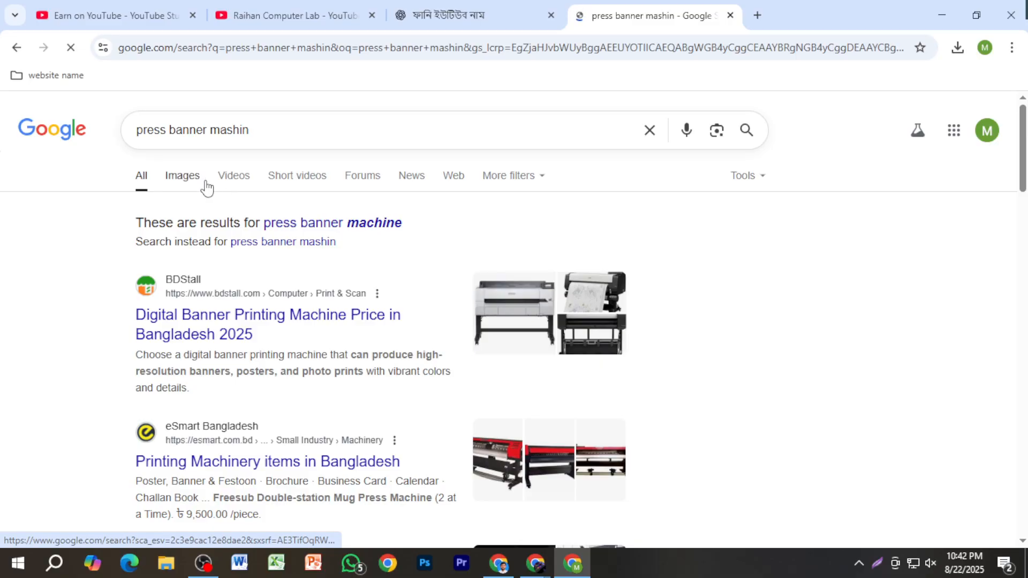
pyautogui.click(231, 176)
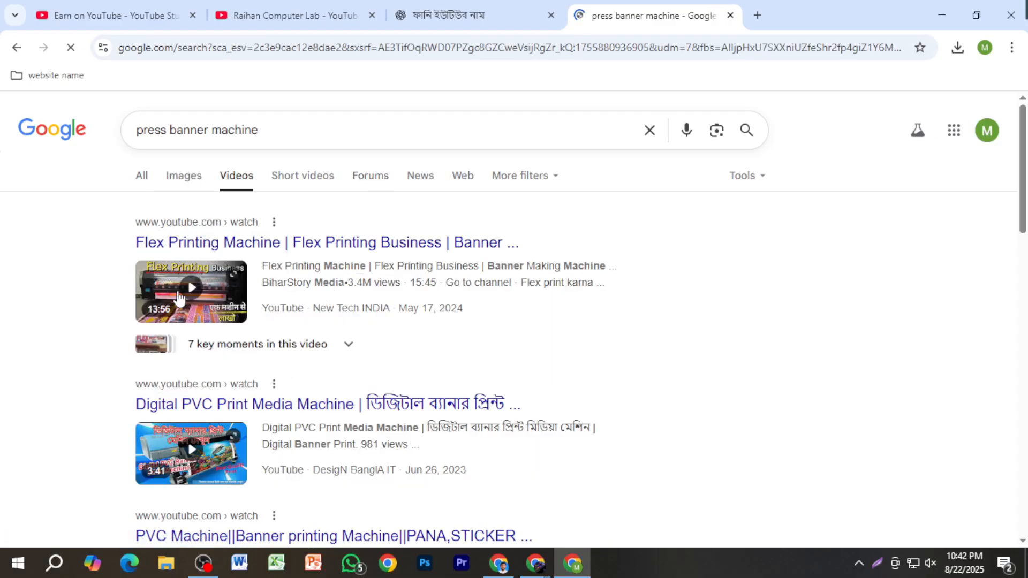
pyautogui.click(173, 284)
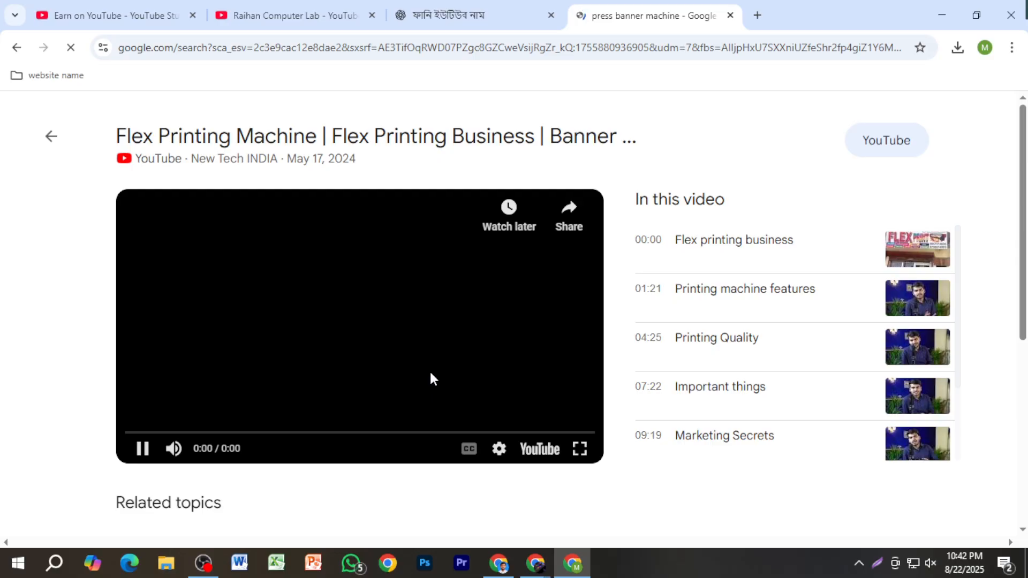
# Step: Skip the advertisement so the flex printing video plays, and look over the player and related topics
pyautogui.scroll(-2, 431, 379)
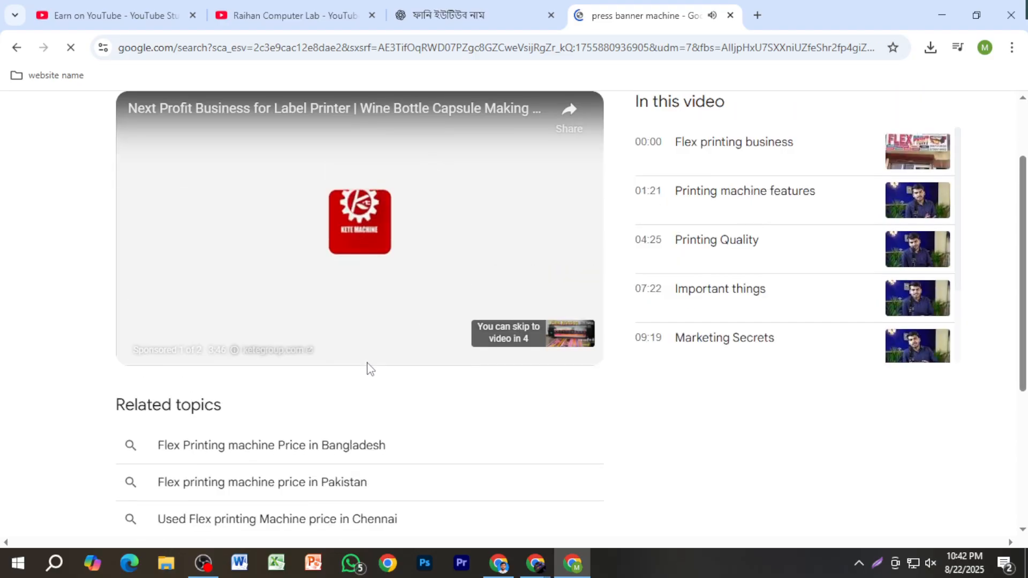
pyautogui.scroll(2, 369, 358)
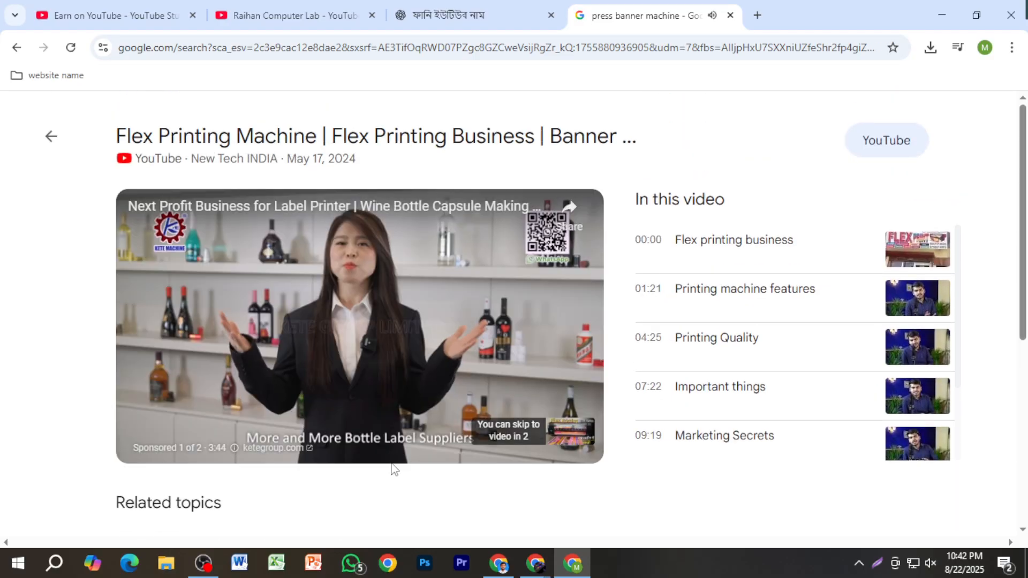
pyautogui.scroll(-3, 423, 416)
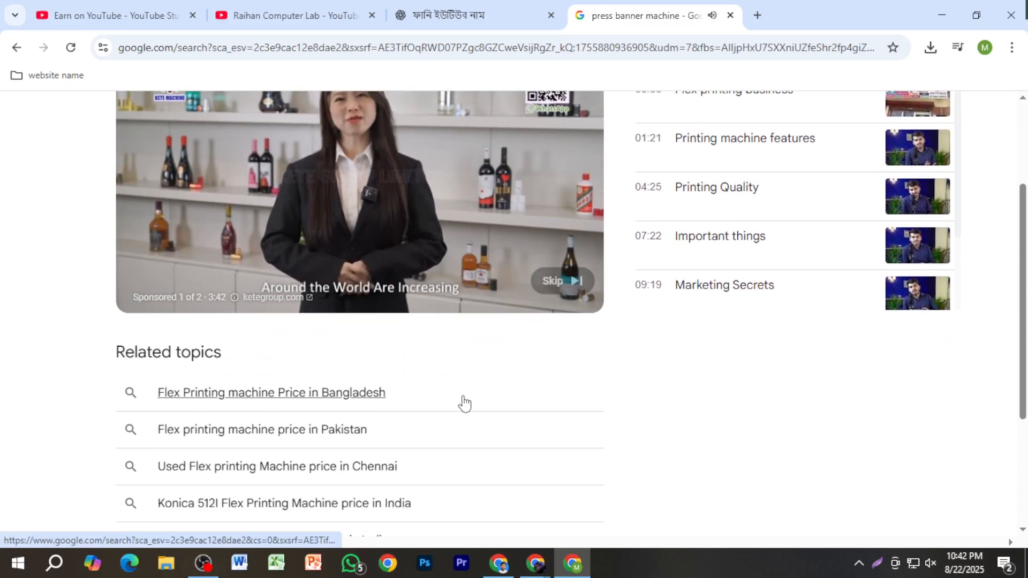
pyautogui.click(566, 289)
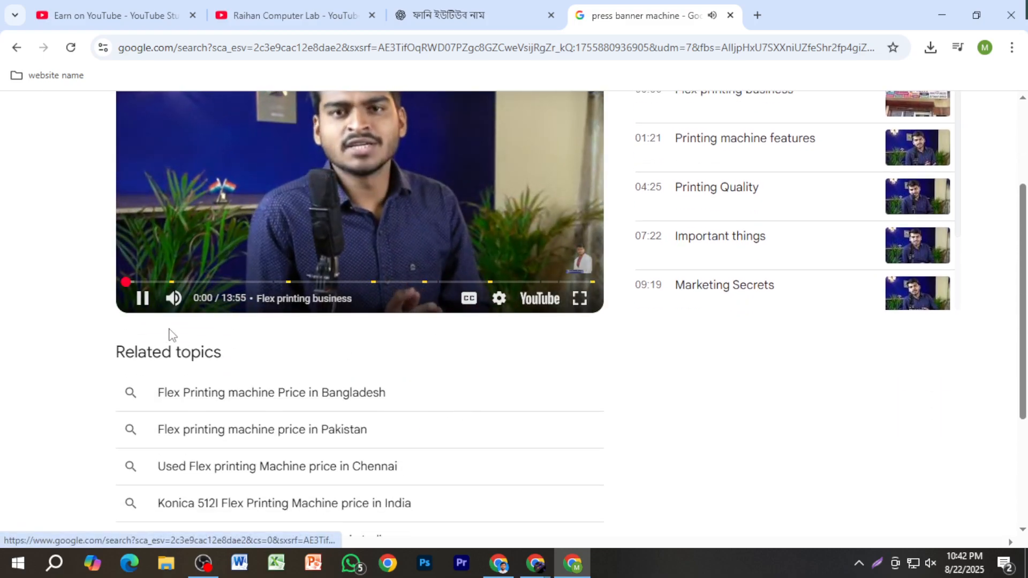
pyautogui.scroll(3, 275, 401)
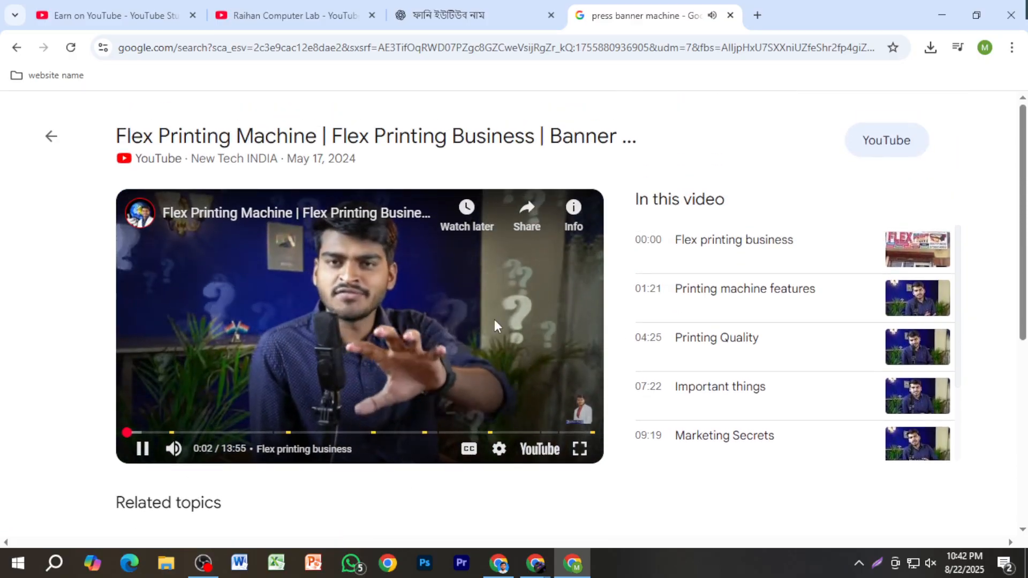
# Step: Open the flex printing video on its YouTube watch page and pause playback
pyautogui.click(209, 140)
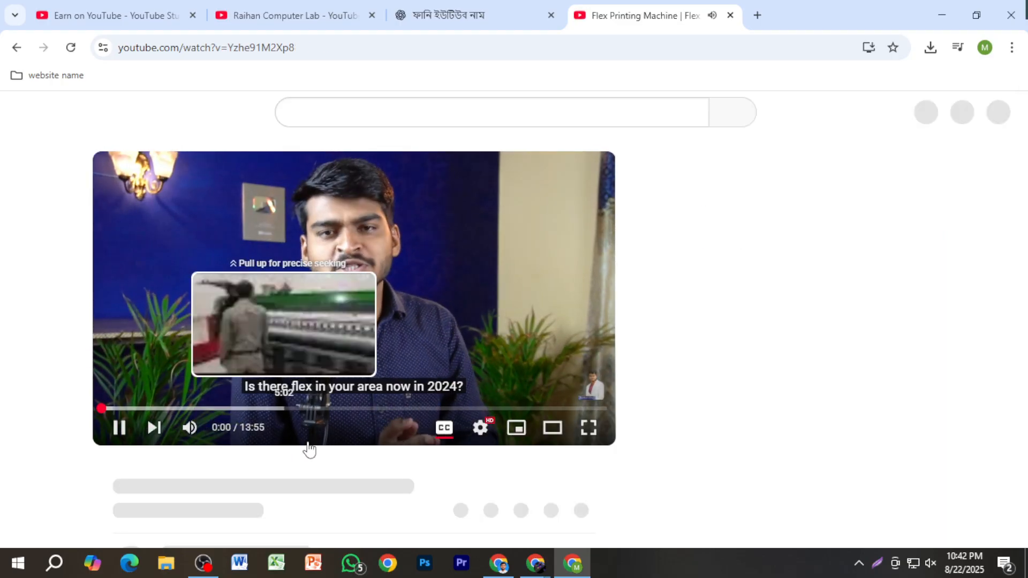
pyautogui.scroll(-2, 214, 428)
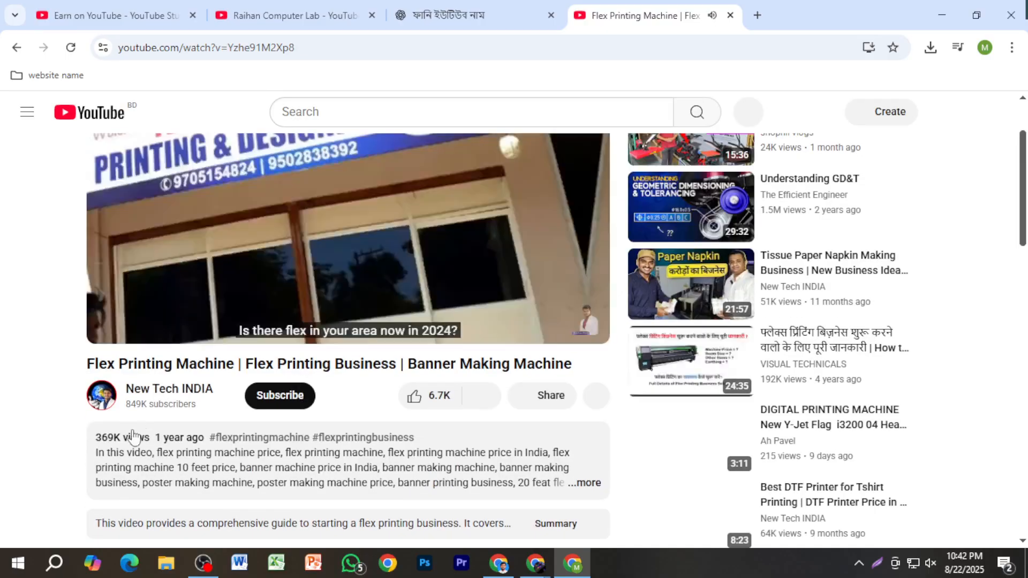
pyautogui.click(338, 264)
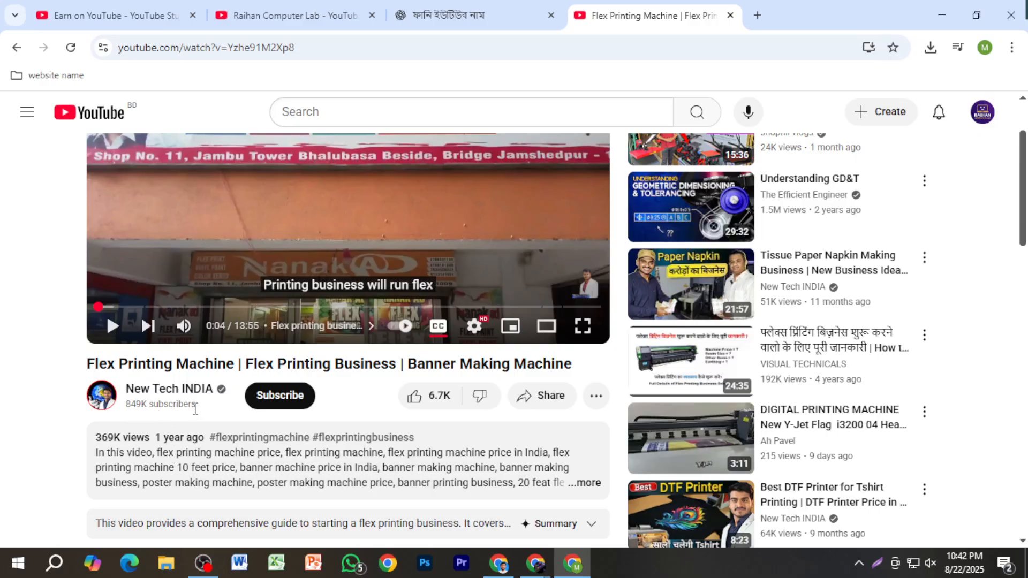
# Step: Examine the video's title, channel and subscriber details, and briefly view the paused frame in full screen
pyautogui.scroll(2, 247, 440)
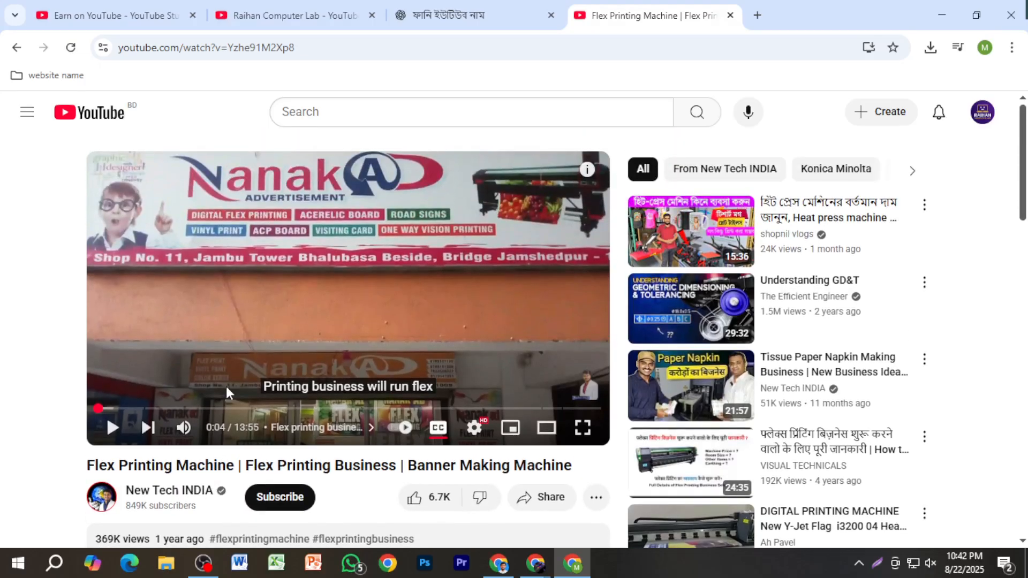
pyautogui.scroll(-1, 181, 507)
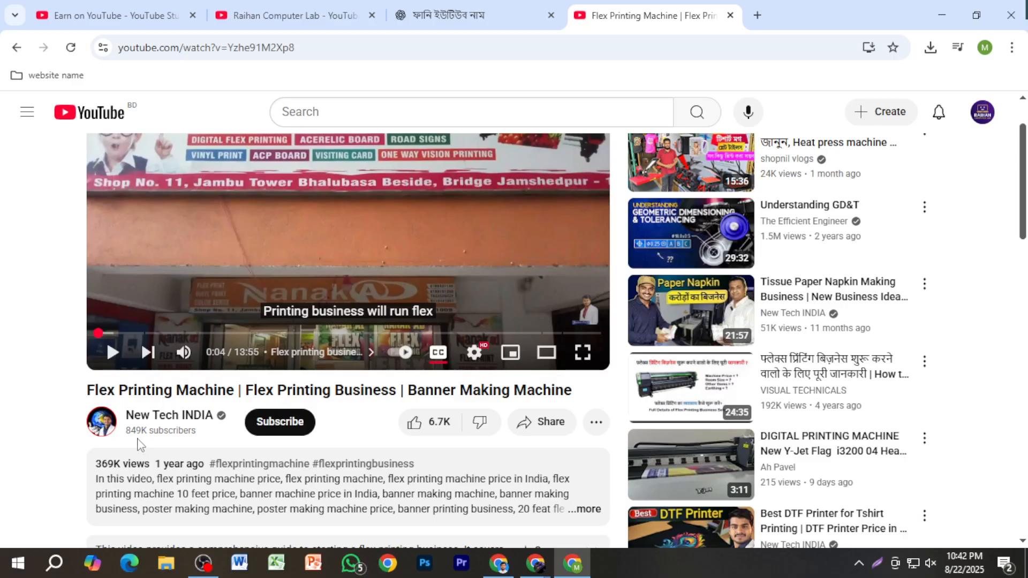
pyautogui.scroll(1, 443, 427)
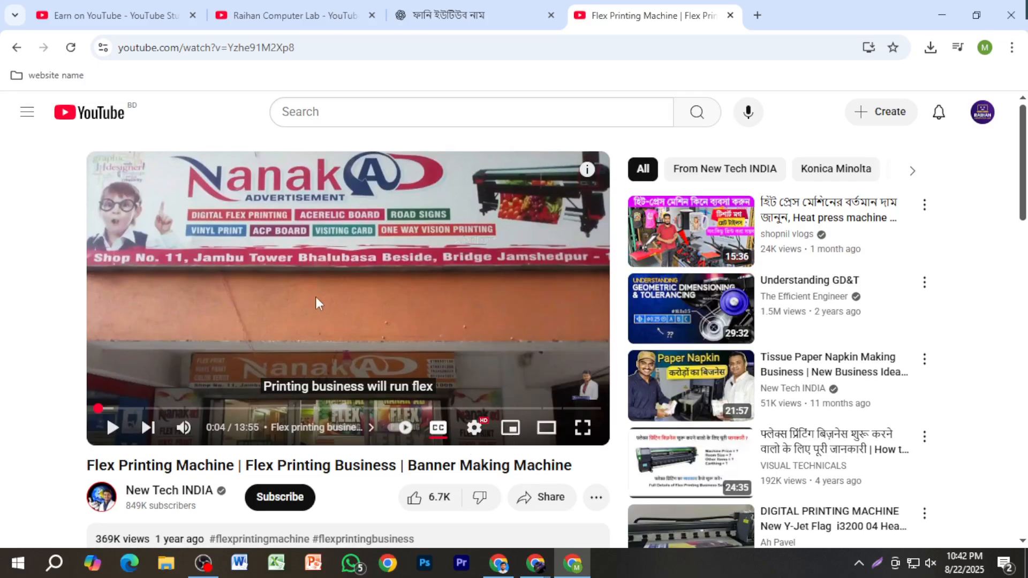
pyautogui.click(583, 427)
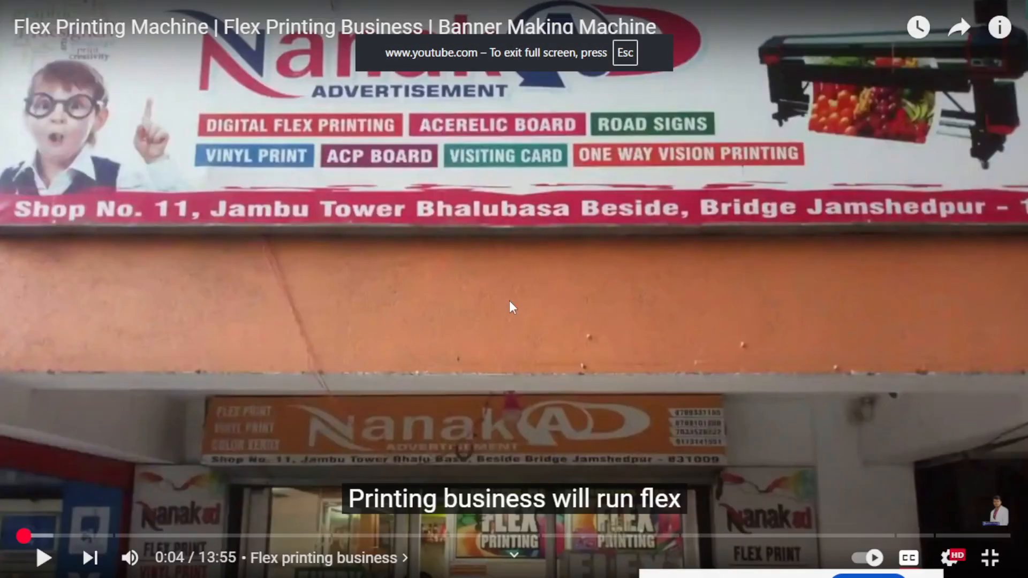
pyautogui.click(990, 558)
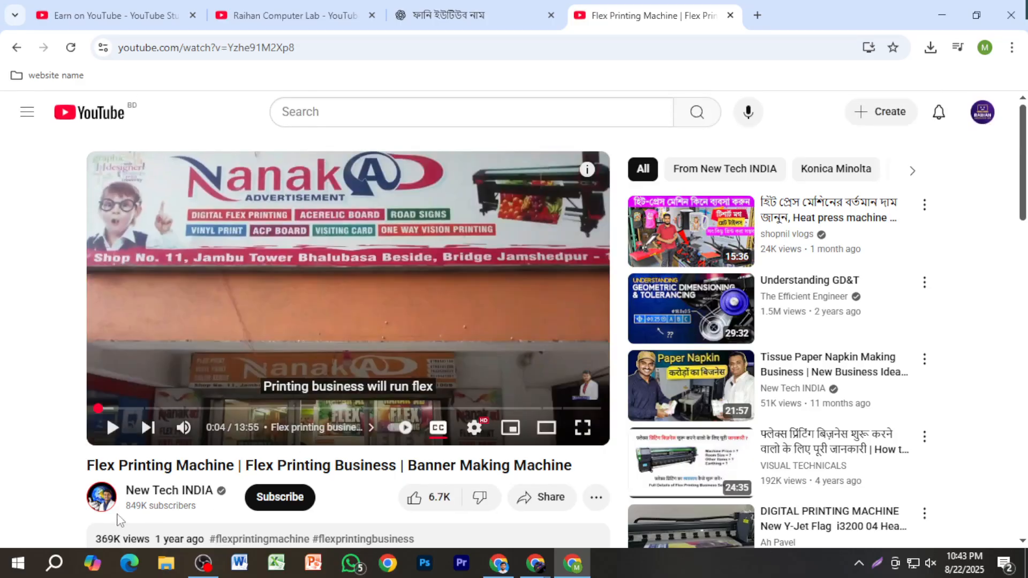
# Step: Open the New Tech INDIA channel page, look over its header, and browse its latest videos
pyautogui.click(161, 491)
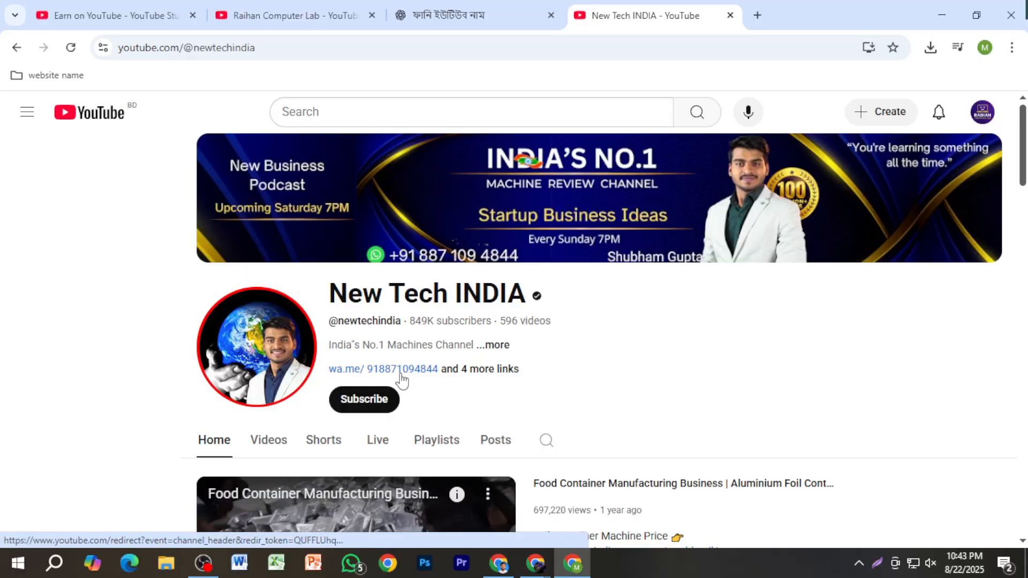
pyautogui.scroll(-5, 346, 447)
pyautogui.scroll(5, 345, 447)
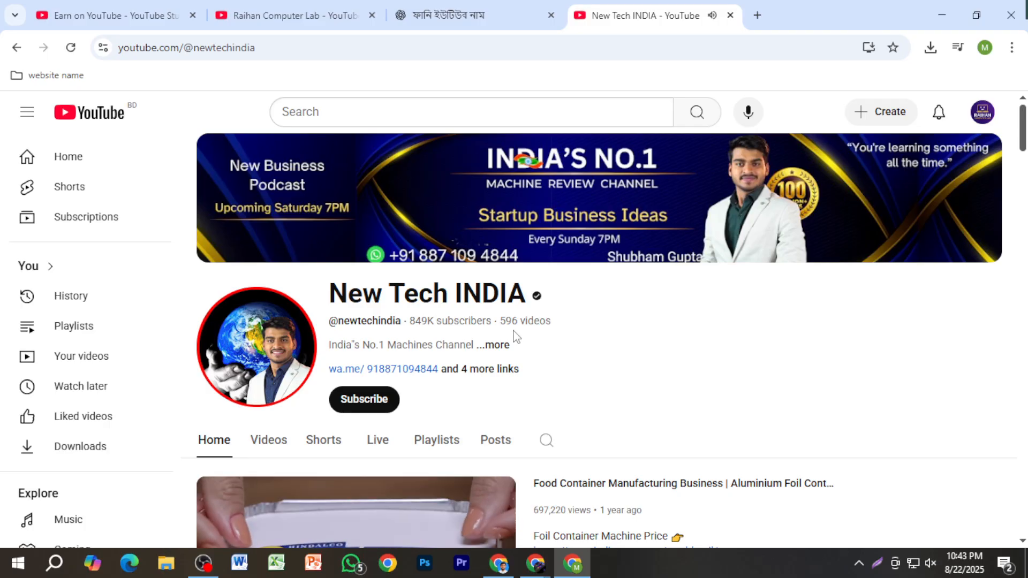
pyautogui.click(283, 438)
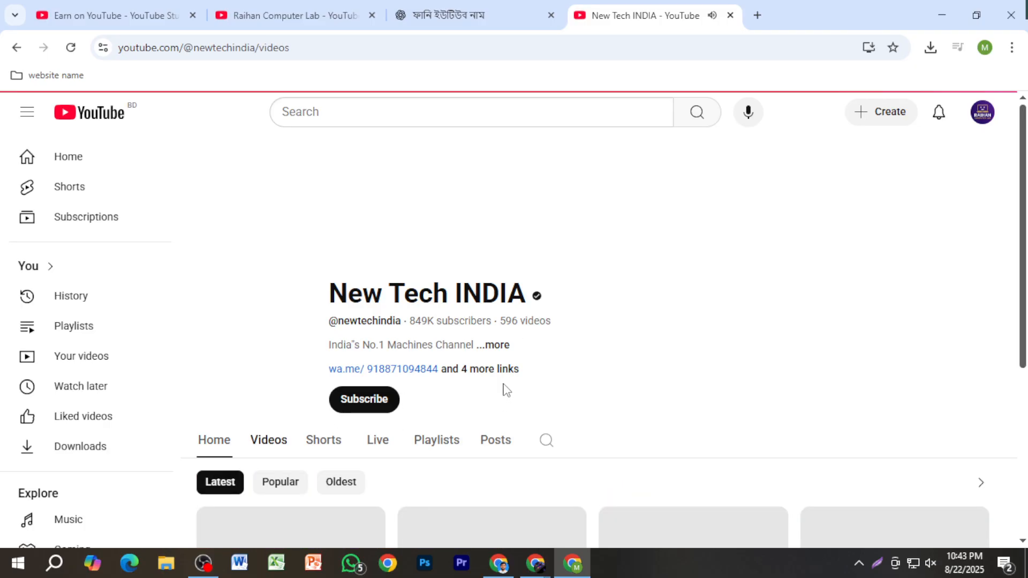
pyautogui.scroll(-5, 506, 391)
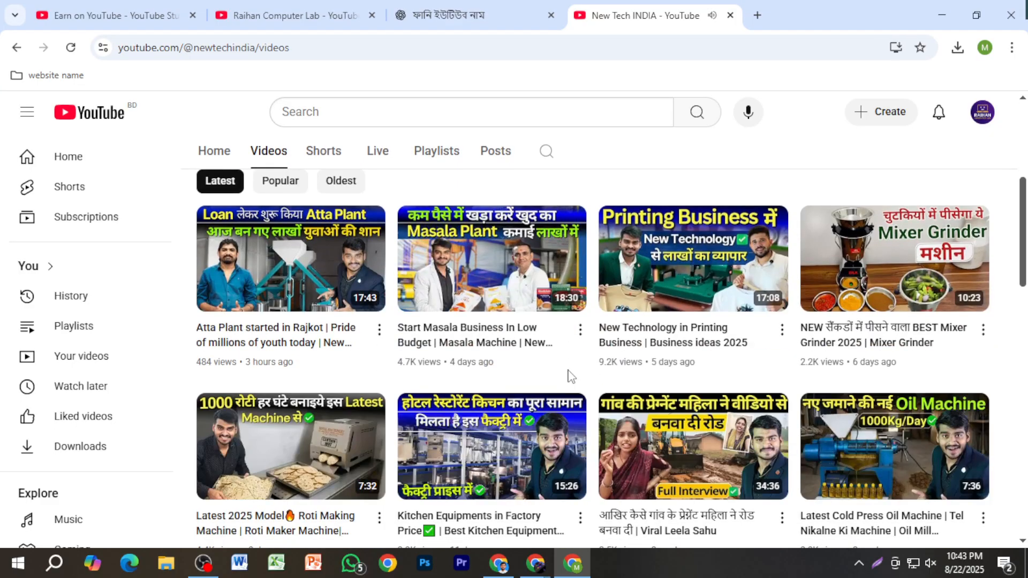
pyautogui.moveTo(310, 367)
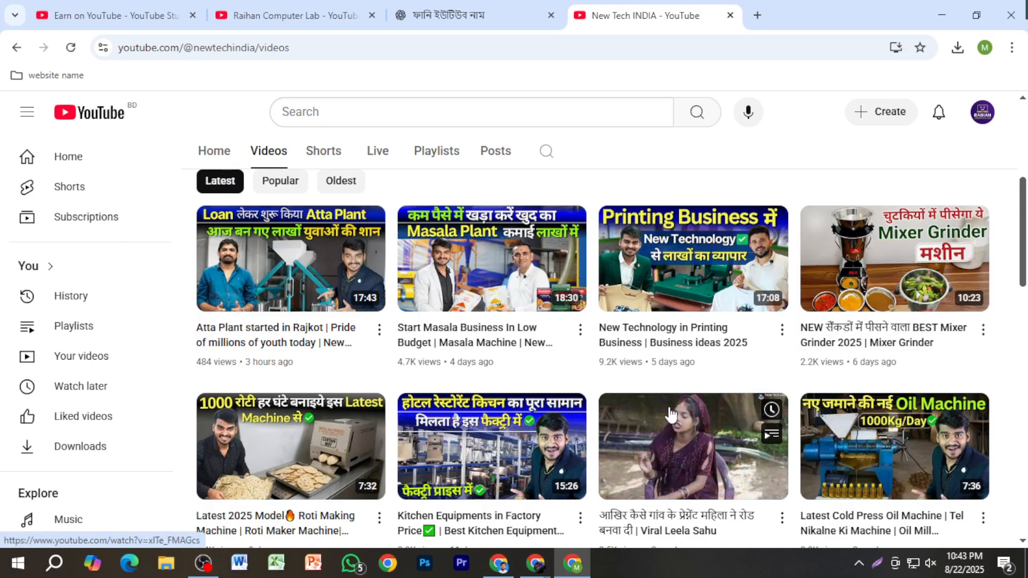
# Step: Copy the New Tech INDIA channel address, and open the Social Blade website in a new tab through a "social blade" web search
pyautogui.click(322, 42)
pyautogui.hotkey('ctrl', 'c')
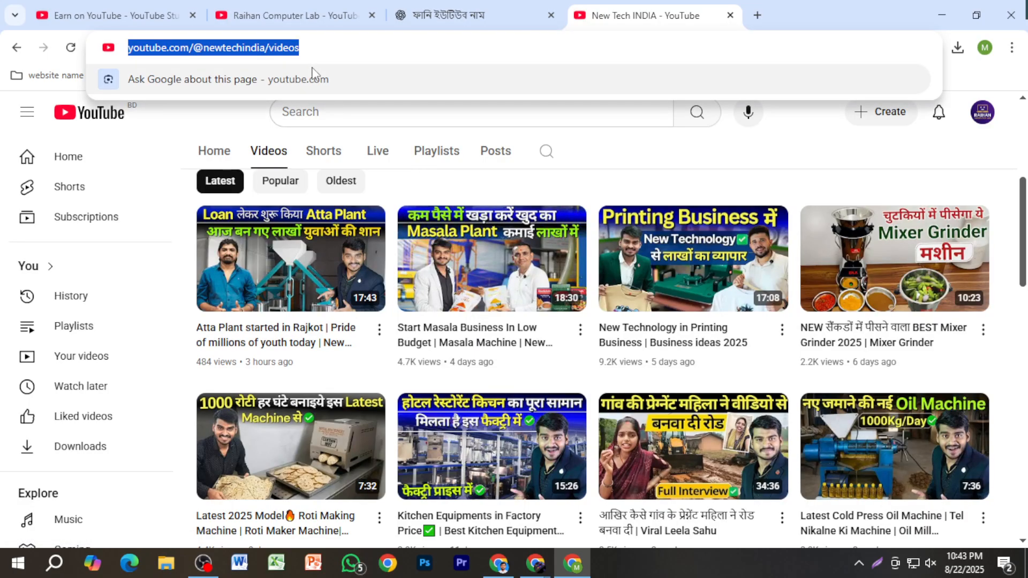
pyautogui.hotkey('ctrl', 't')
pyautogui.write('sc')
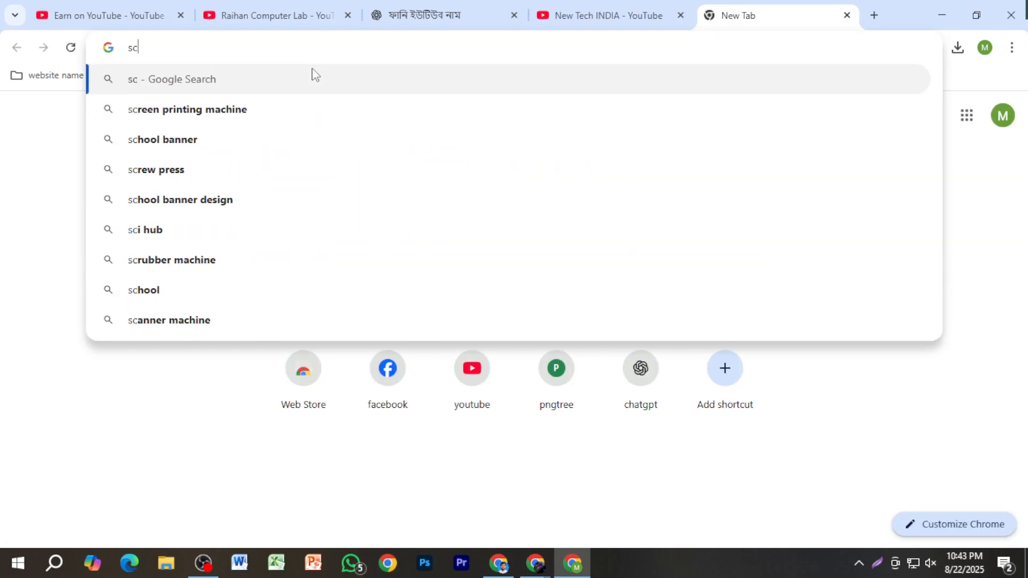
pyautogui.write('io')
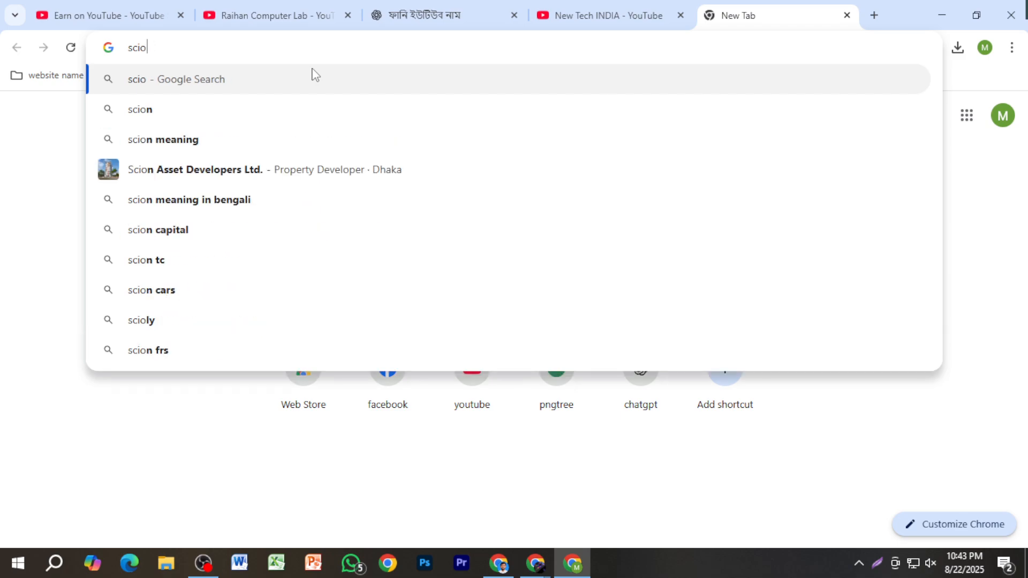
pyautogui.write('l b')
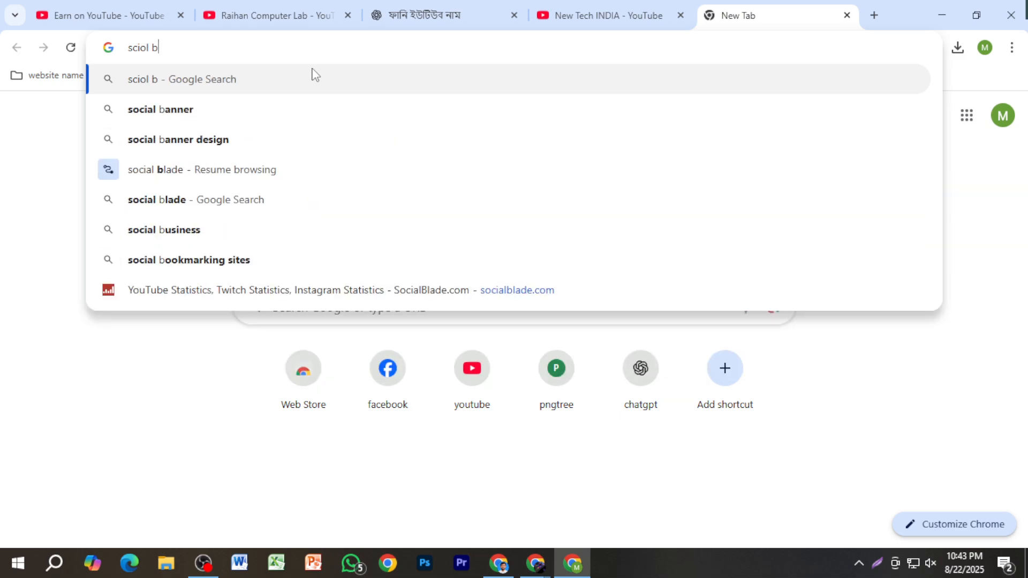
pyautogui.write('l')
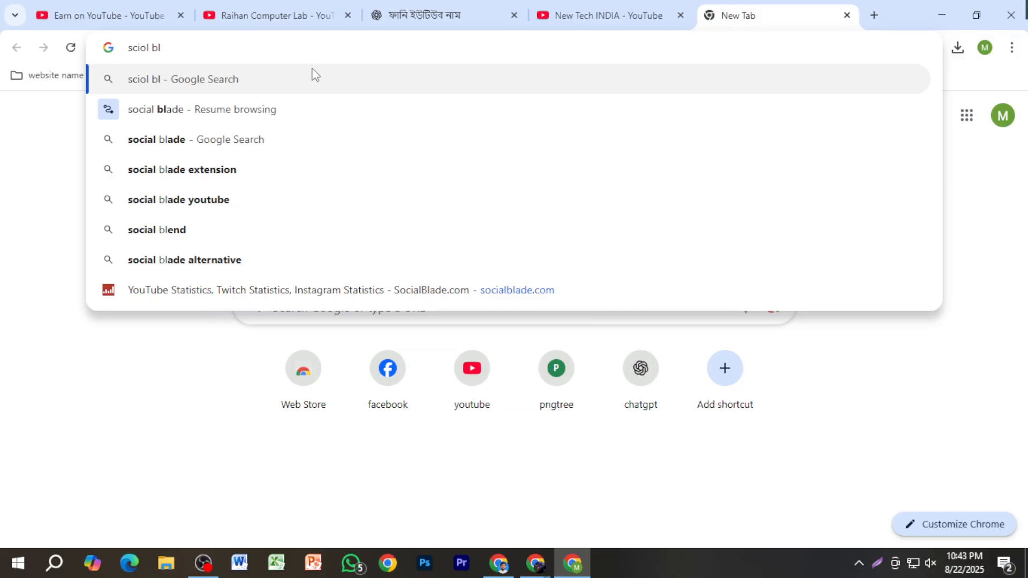
pyautogui.click(303, 135)
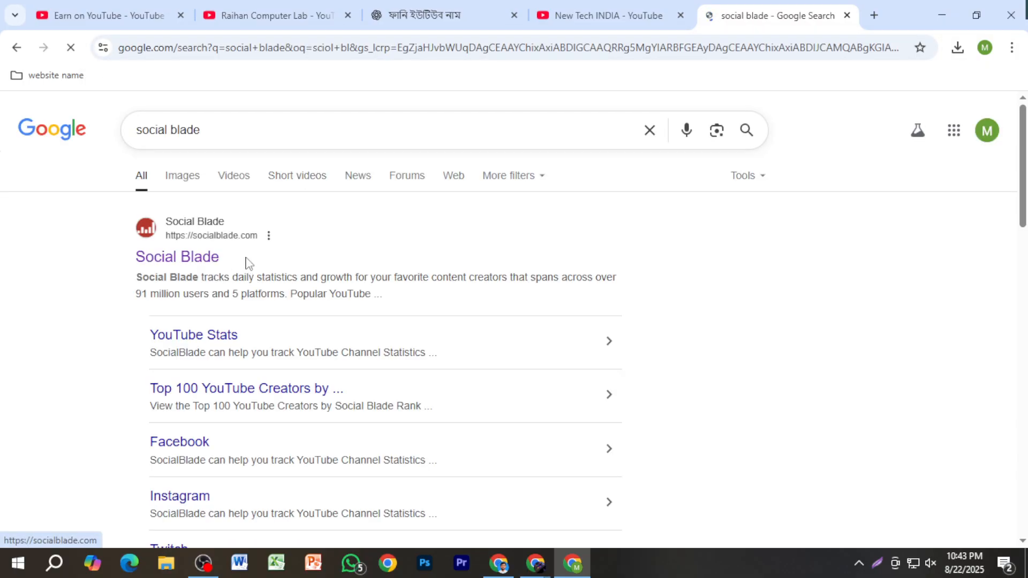
pyautogui.click(248, 262)
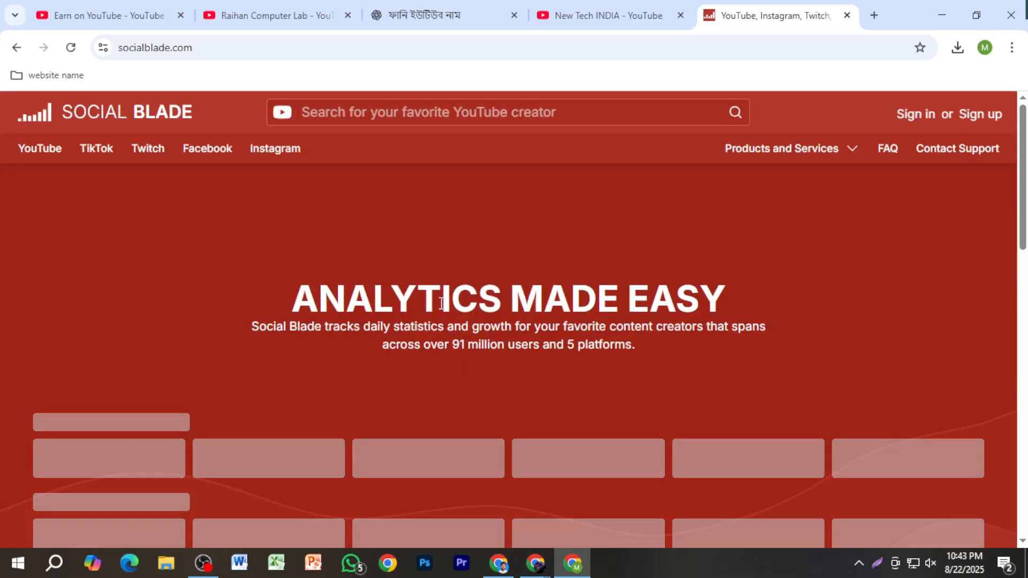
# Step: Try to open New Tech INDIA's statistics by searching with the copied channel address and choosing the first result
pyautogui.click(399, 110)
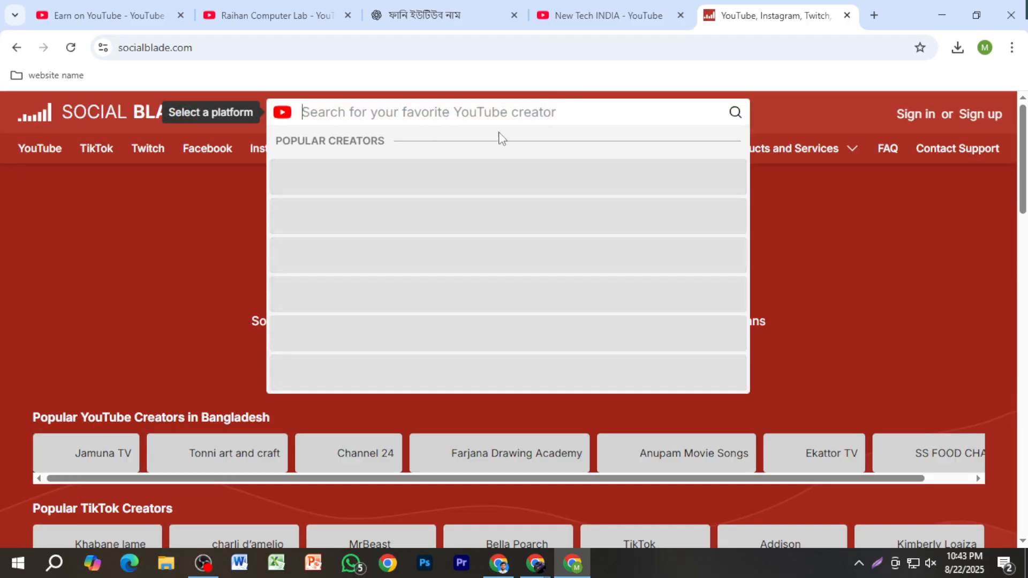
pyautogui.hotkey('ctrl', 'v')
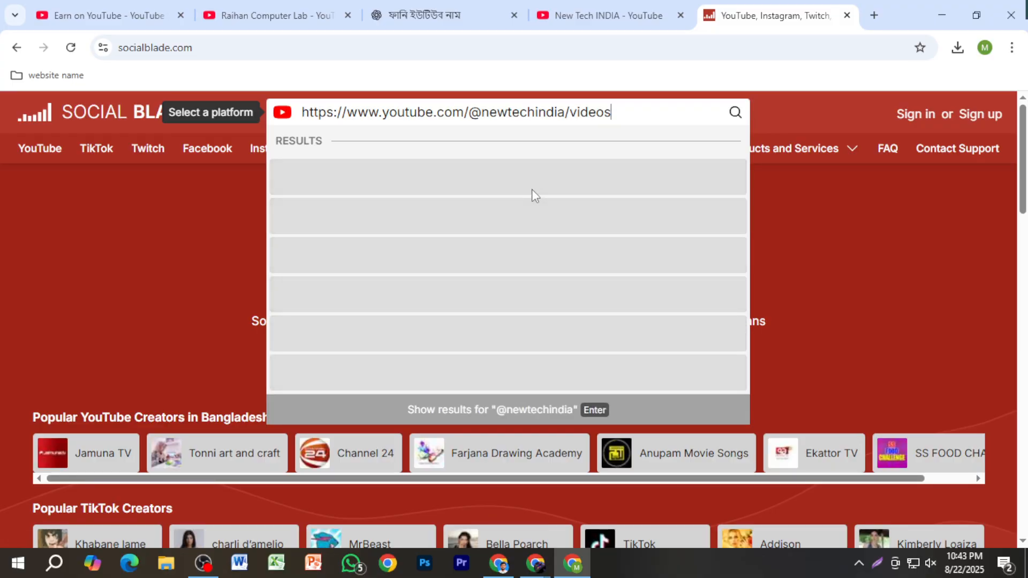
pyautogui.click(510, 173)
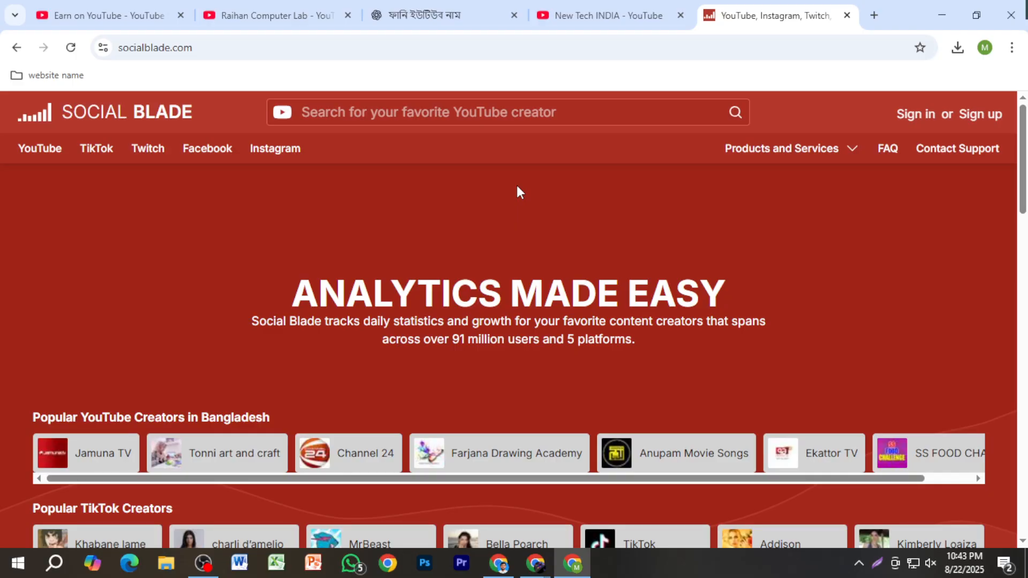
pyautogui.click(502, 114)
pyautogui.hotkey('ctrl', 'v')
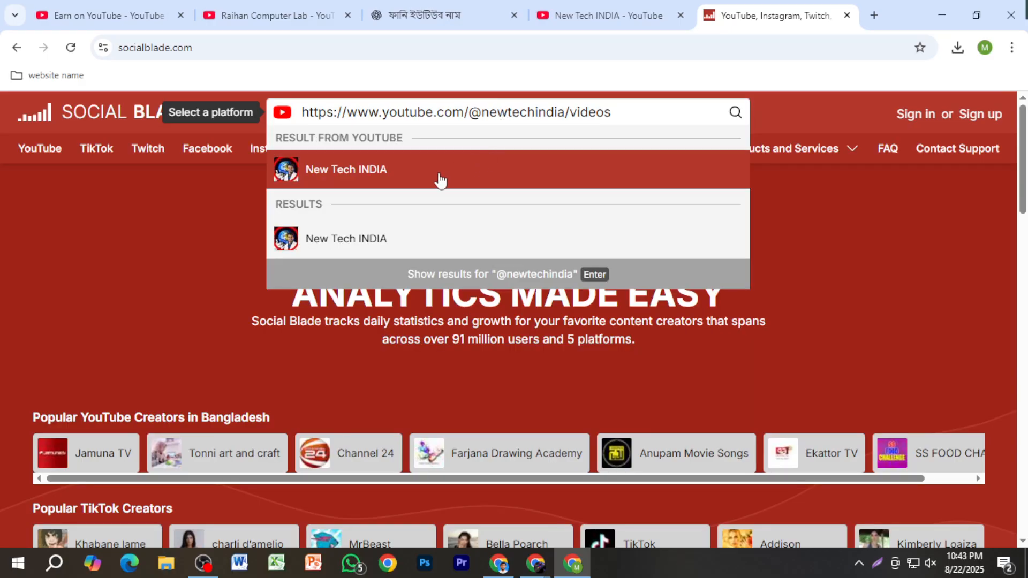
pyautogui.click(438, 172)
pyautogui.scroll(-10, 488, 267)
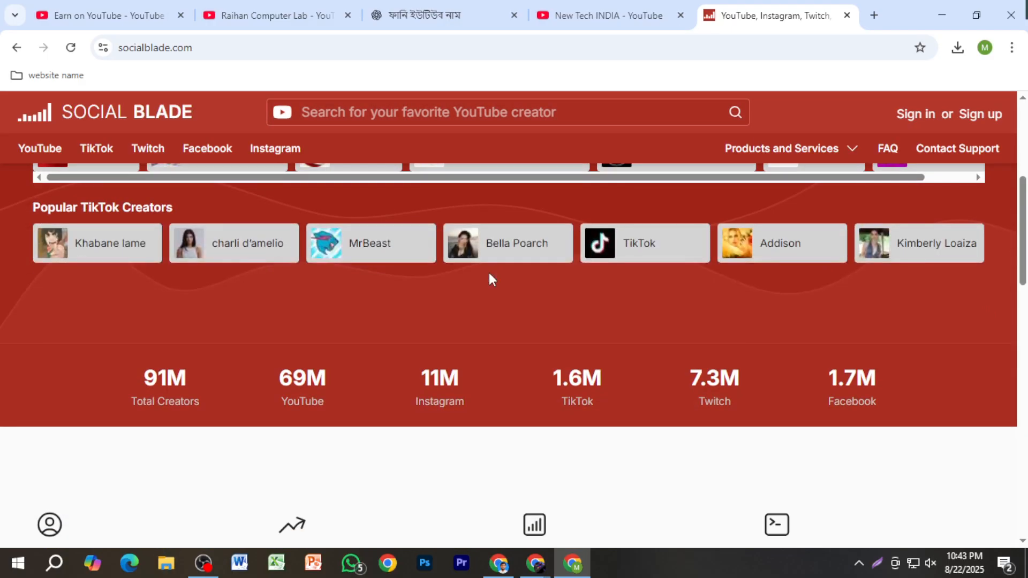
pyautogui.scroll(4, 490, 272)
pyautogui.scroll(6, 489, 272)
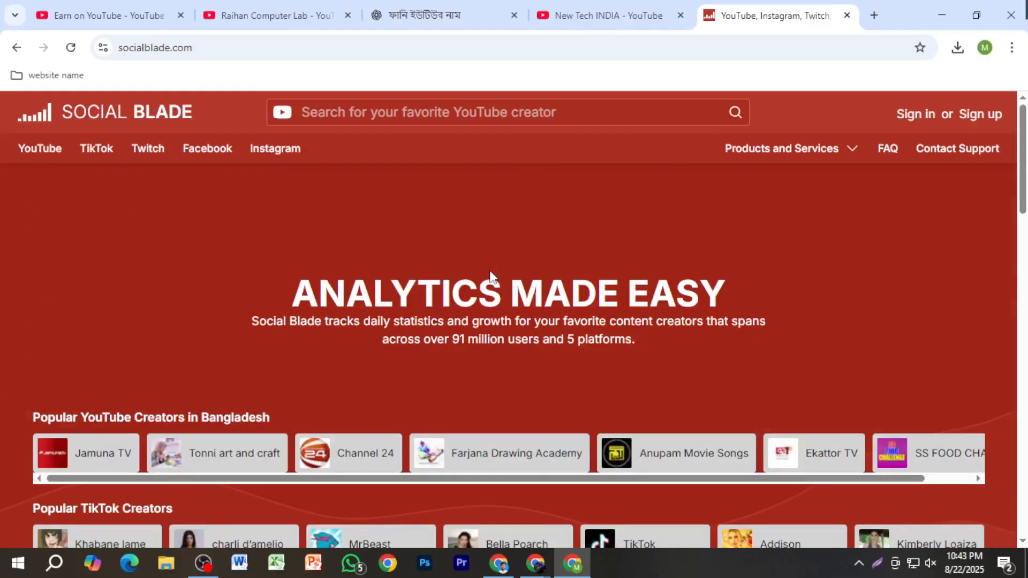
# Step: Search creators again with the copied channel address and open the New Tech INDIA entry listed under Results
pyautogui.click(522, 112)
pyautogui.hotkey('ctrl', 'v')
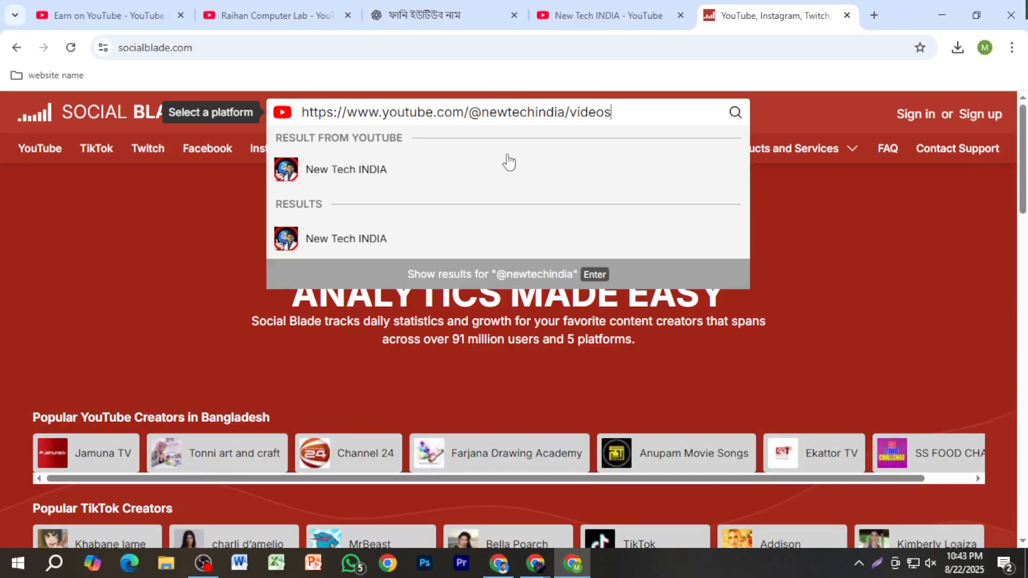
pyautogui.click(472, 236)
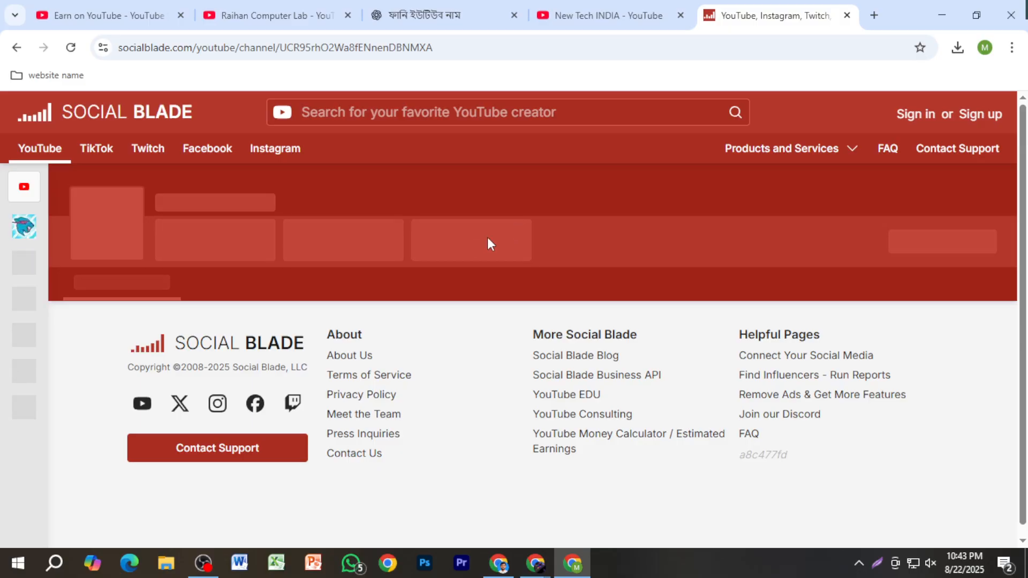
# Step: Examine New Tech INDIA's ranks, 30-day subscribers and views, estimated earnings, and daily channel metrics
pyautogui.scroll(-4, 558, 299)
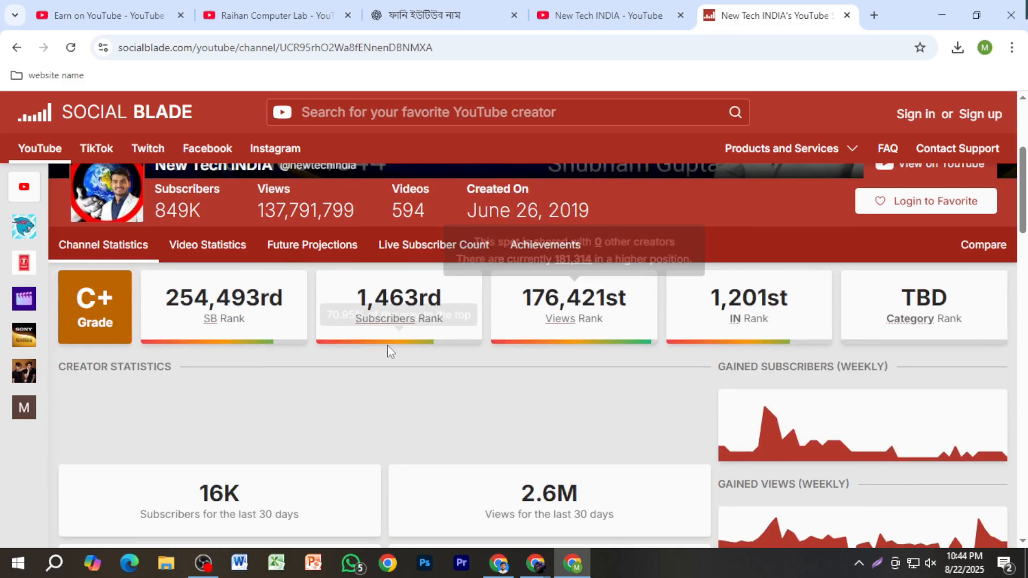
pyautogui.scroll(-5, 364, 357)
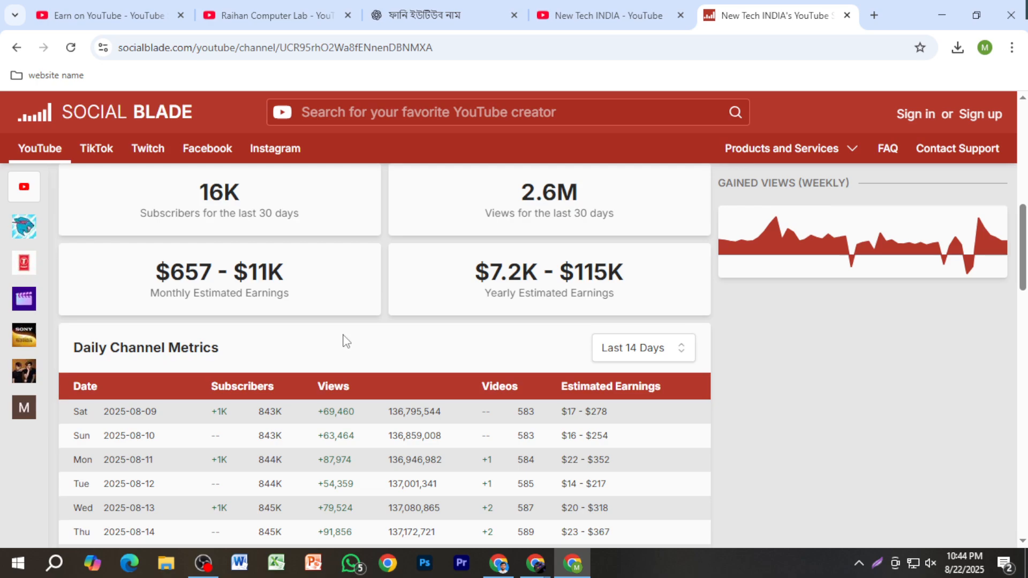
pyautogui.scroll(1, 343, 341)
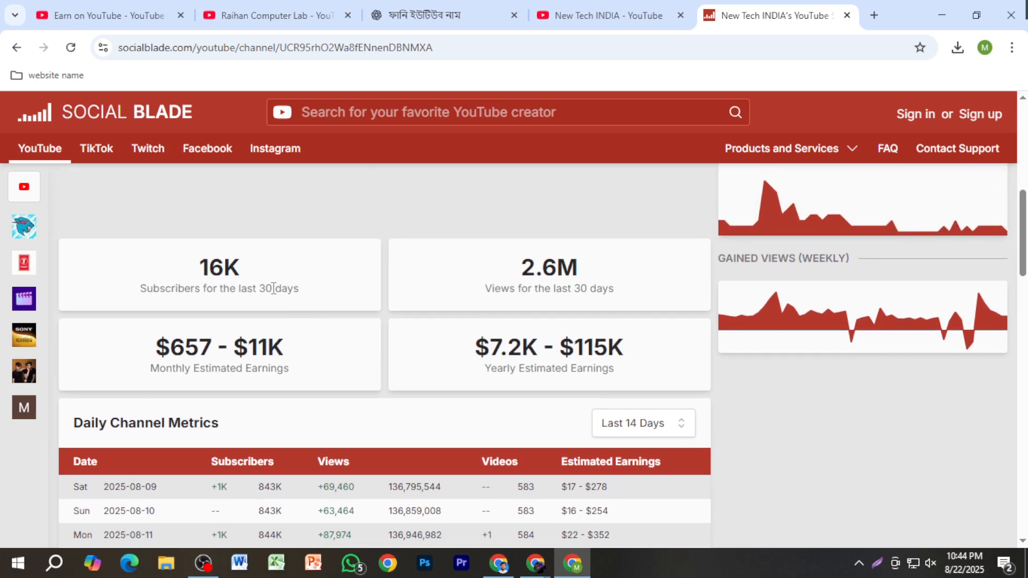
pyautogui.scroll(-2, 323, 353)
pyautogui.scroll(1, 328, 352)
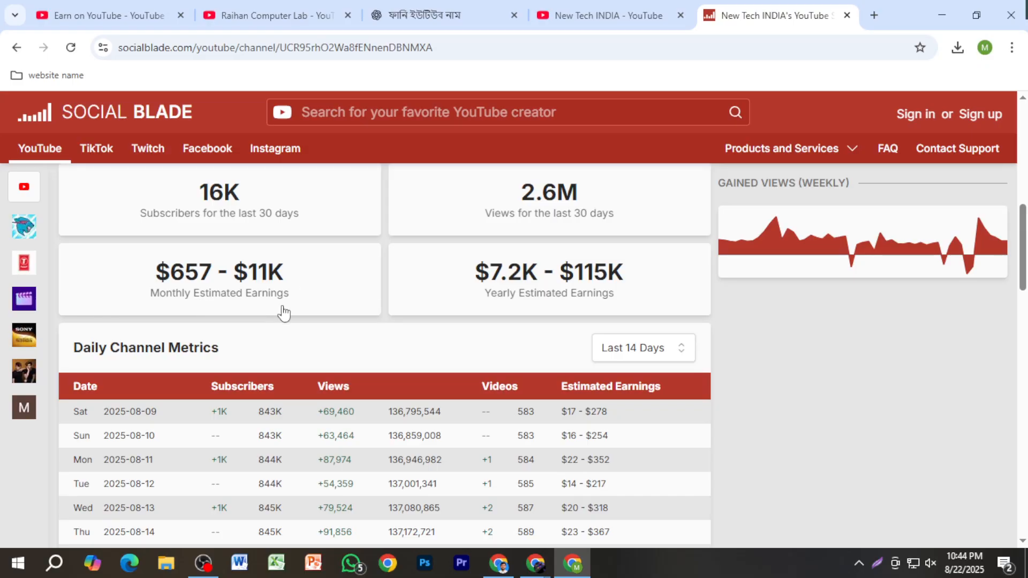
pyautogui.scroll(-2, 568, 412)
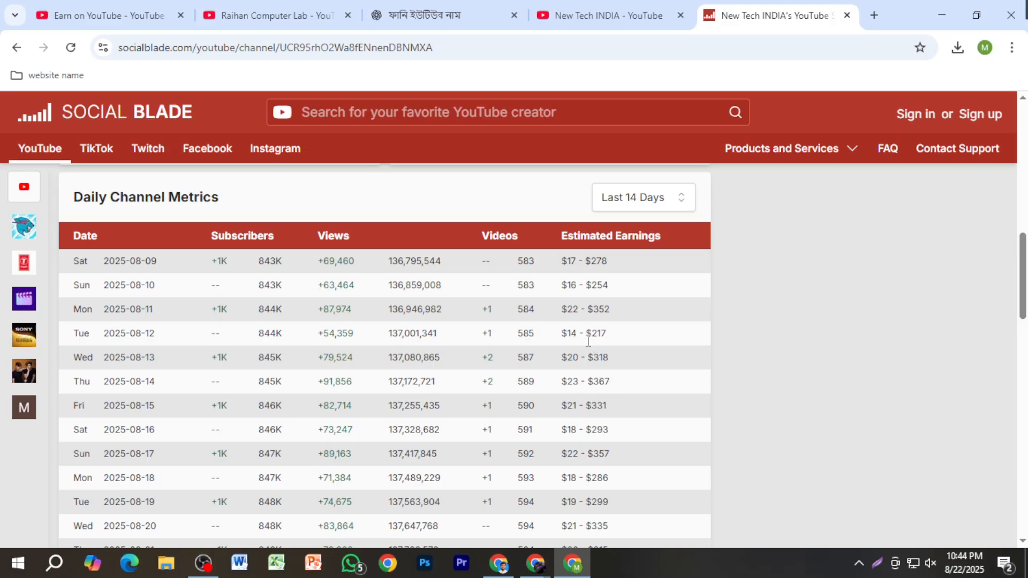
pyautogui.scroll(-3, 592, 370)
pyautogui.scroll(1, 594, 370)
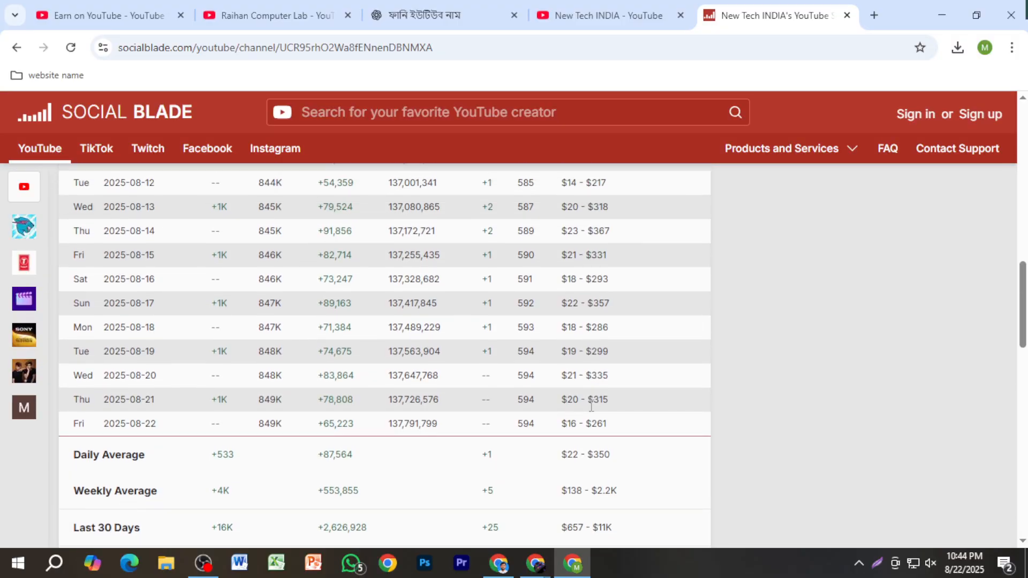
# Step: Switch to the Calculator app, multiply 20 by 121, and close the calculator
pyautogui.click(12, 565)
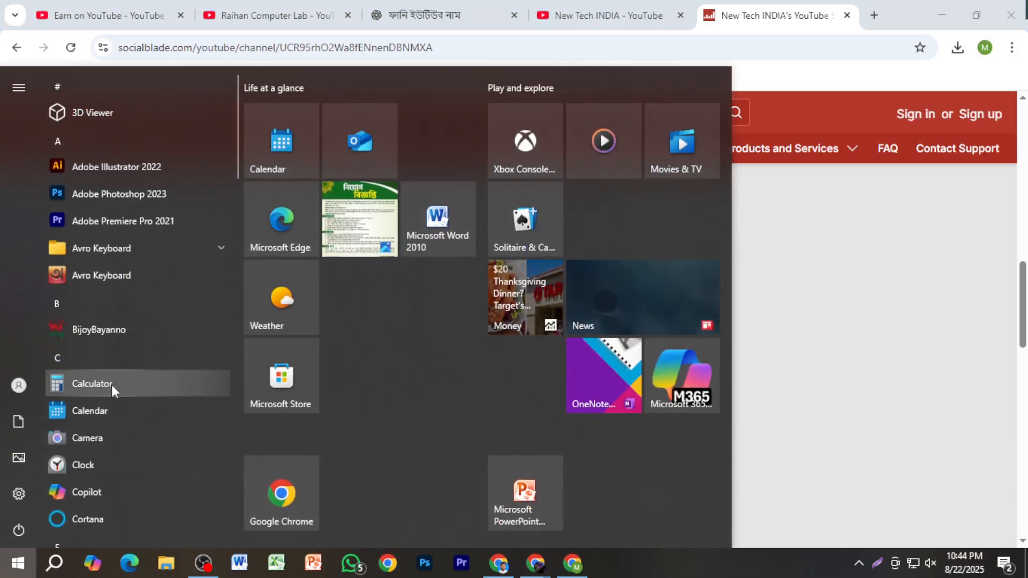
pyautogui.click(123, 384)
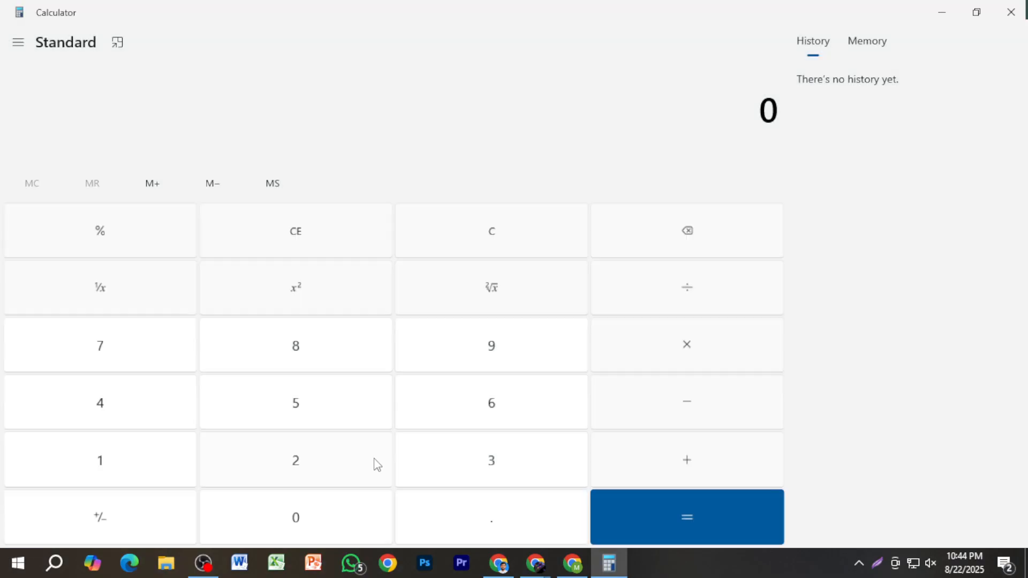
pyautogui.click(374, 464)
pyautogui.click(316, 508)
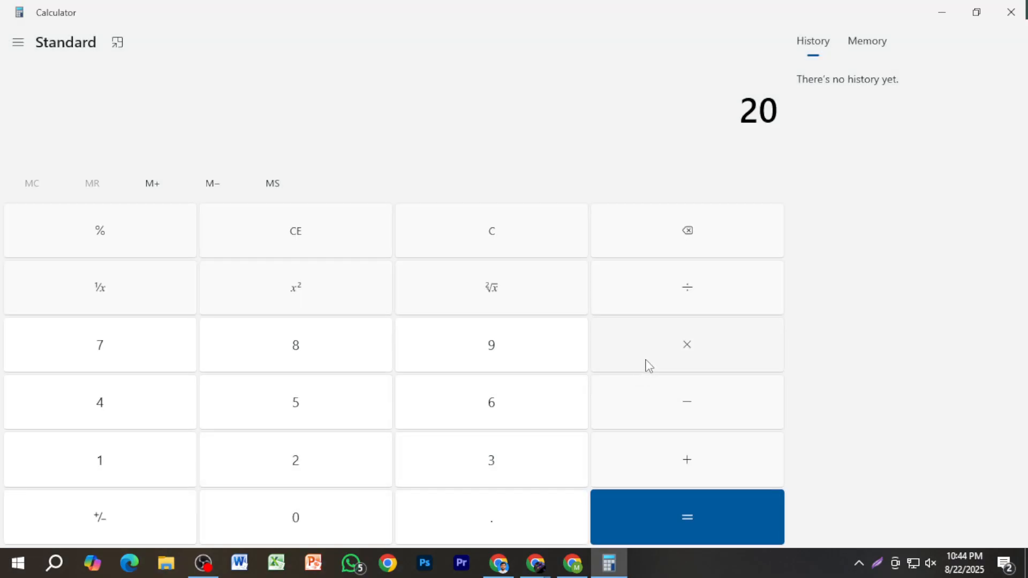
pyautogui.click(107, 460)
pyautogui.click(305, 463)
pyautogui.click(512, 470)
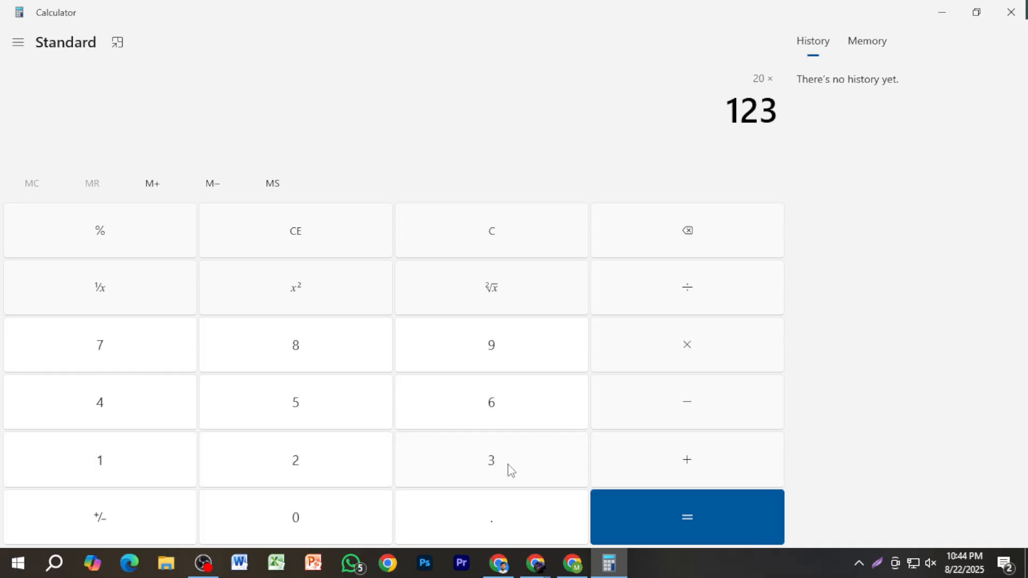
pyautogui.click(686, 247)
pyautogui.click(159, 486)
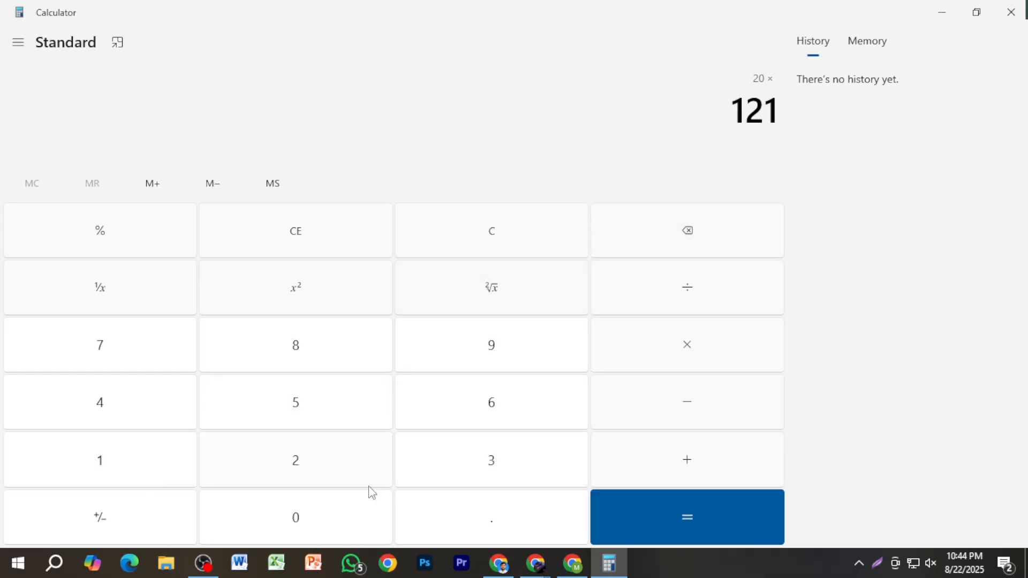
pyautogui.click(663, 523)
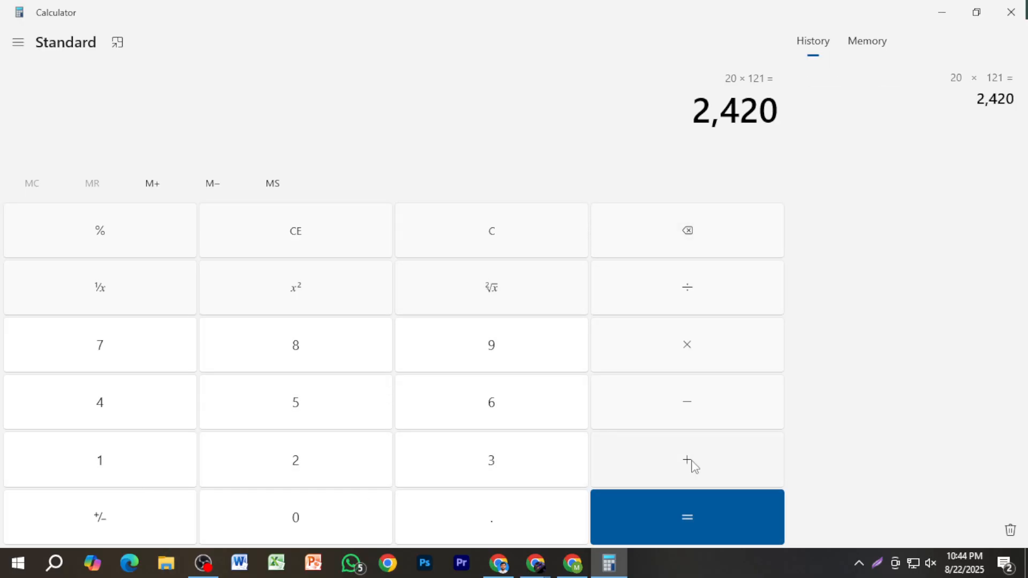
pyautogui.click(1007, 11)
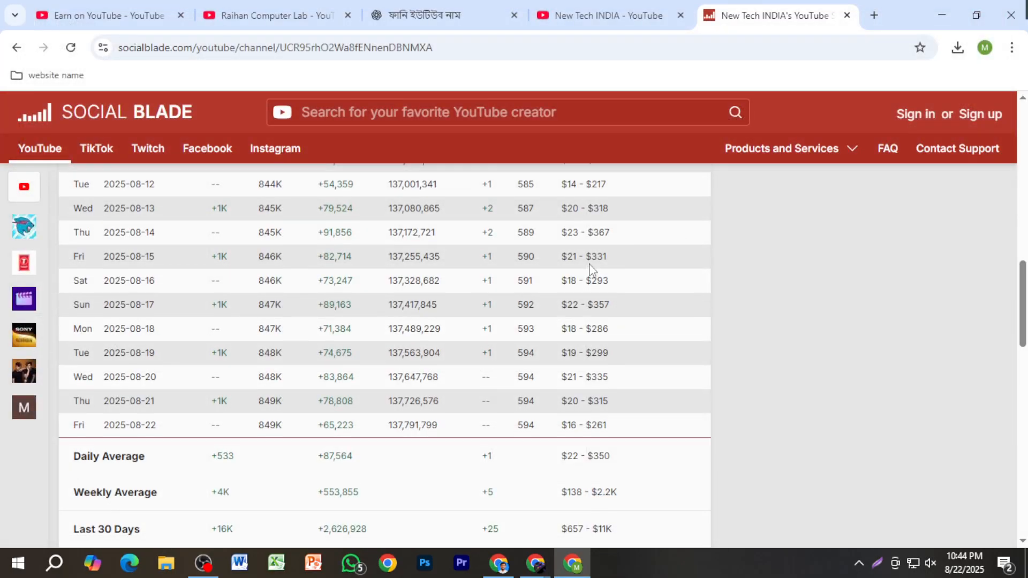
# Step: Review the daily channel metrics again, and return to the New Tech INDIA YouTube page to examine its header and older videos
pyautogui.scroll(1, 592, 318)
pyautogui.scroll(1, 593, 254)
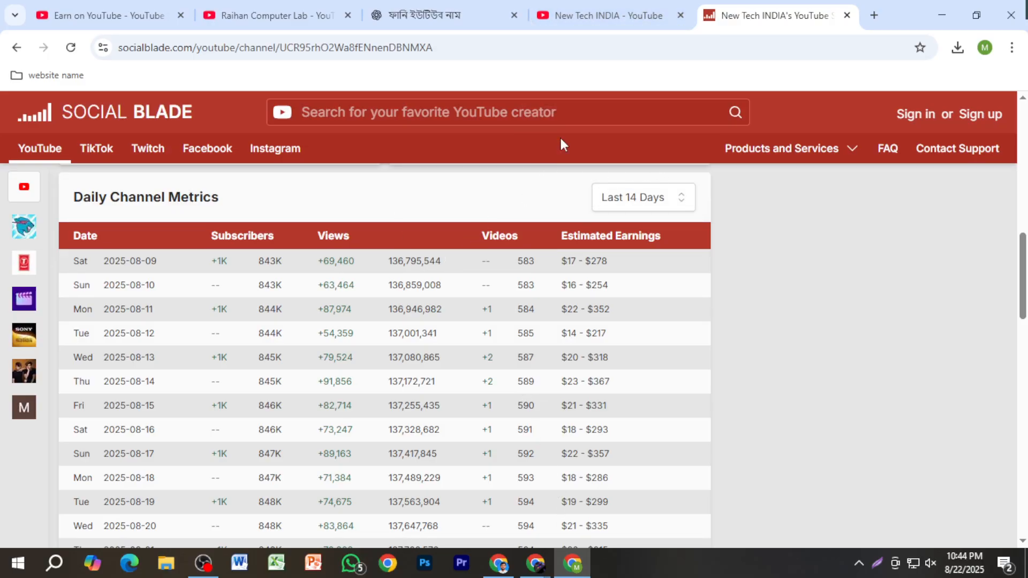
pyautogui.click(608, 21)
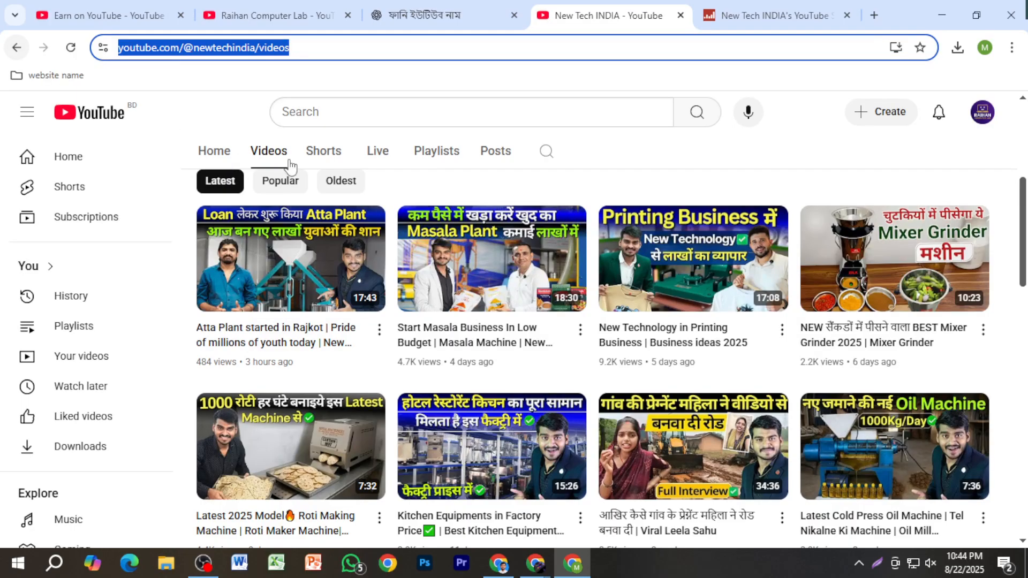
pyautogui.scroll(4, 489, 248)
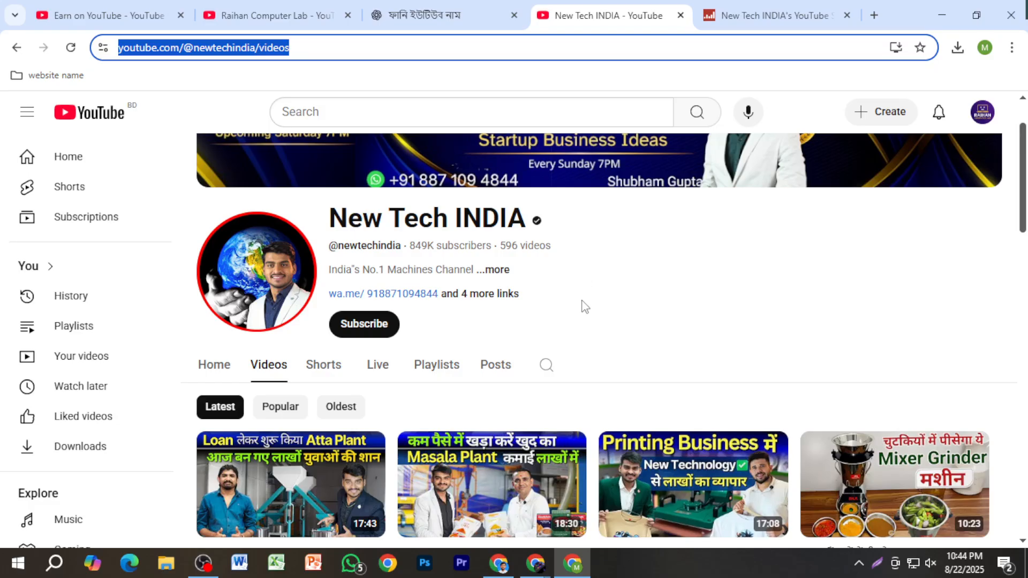
pyautogui.scroll(-4, 545, 357)
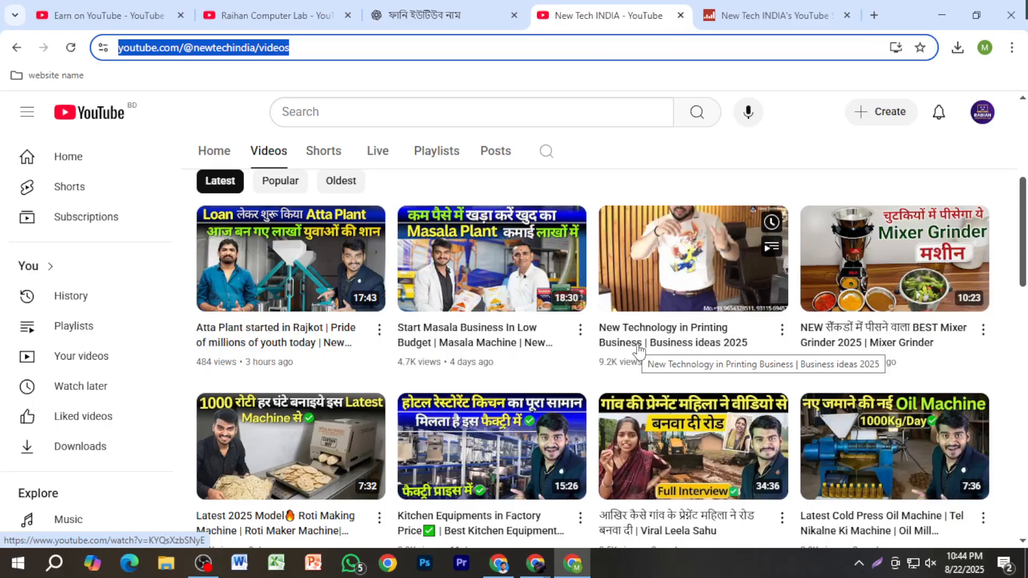
pyautogui.scroll(-4, 561, 248)
pyautogui.scroll(-4, 560, 248)
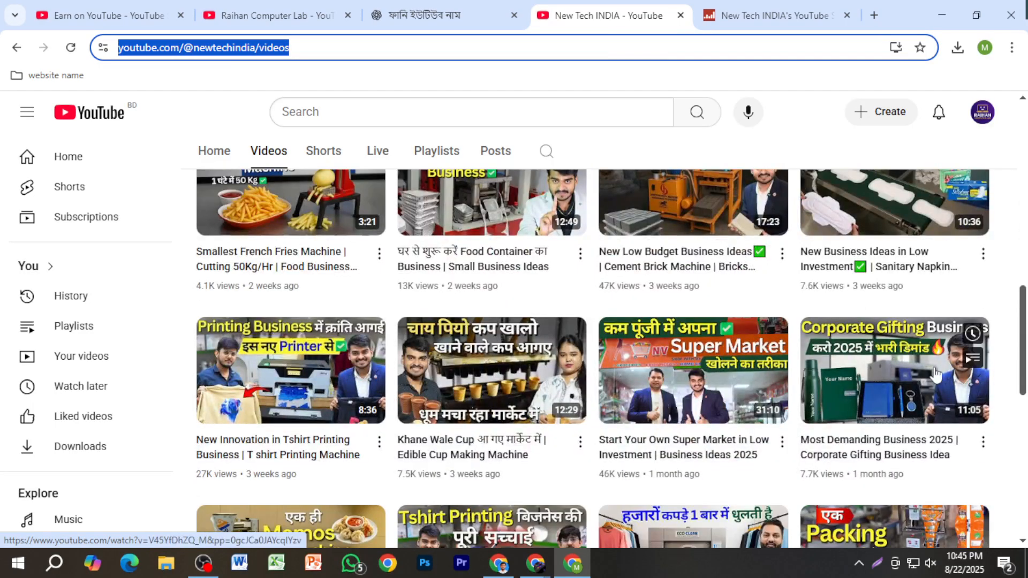
pyautogui.scroll(-10, 418, 401)
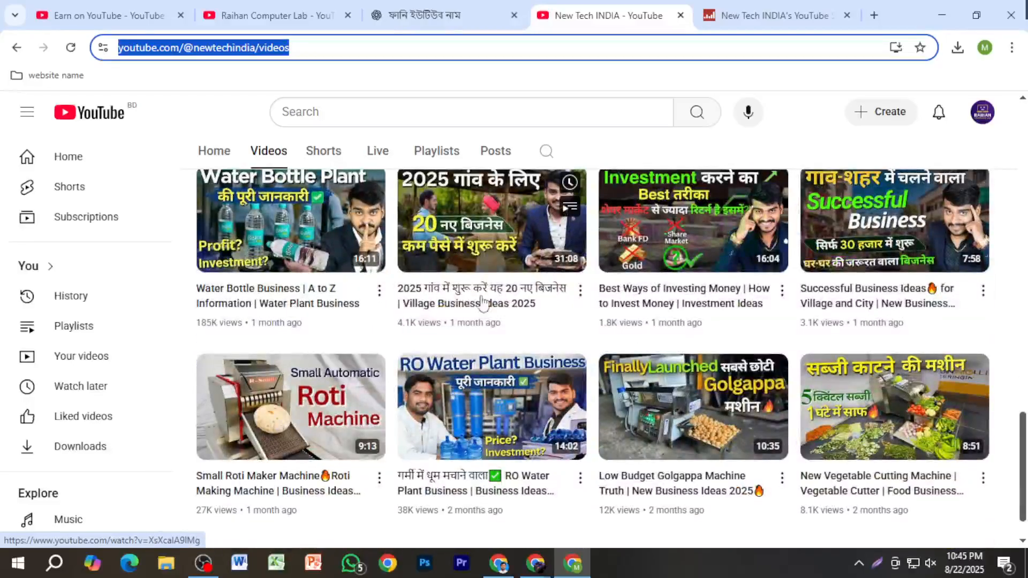
pyautogui.scroll(-6, 472, 284)
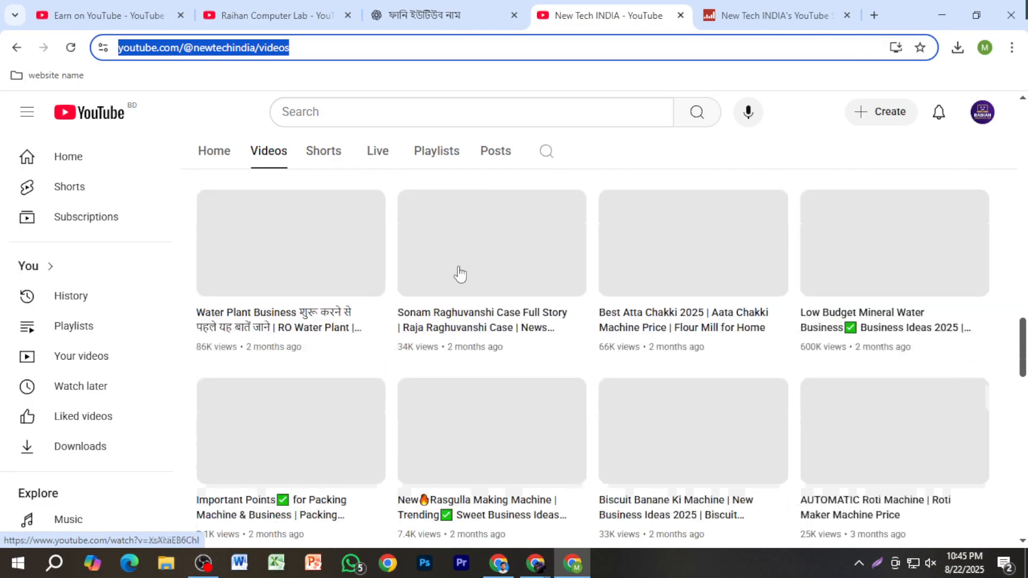
# Step: Go back to the New Tech INDIA channel's home page, look through its video sections, and reopen its list of latest videos
pyautogui.click(17, 47)
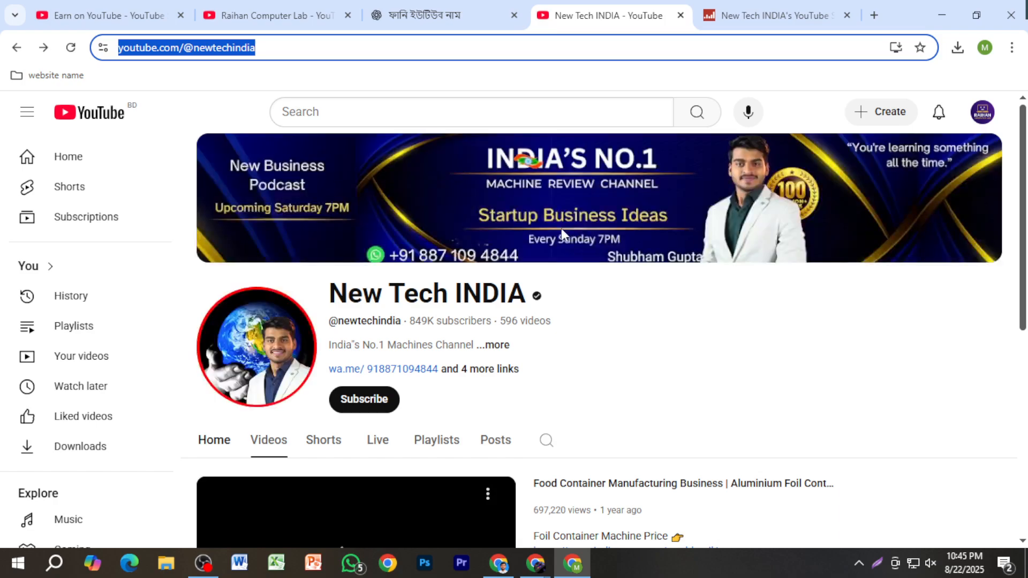
pyautogui.scroll(-10, 564, 361)
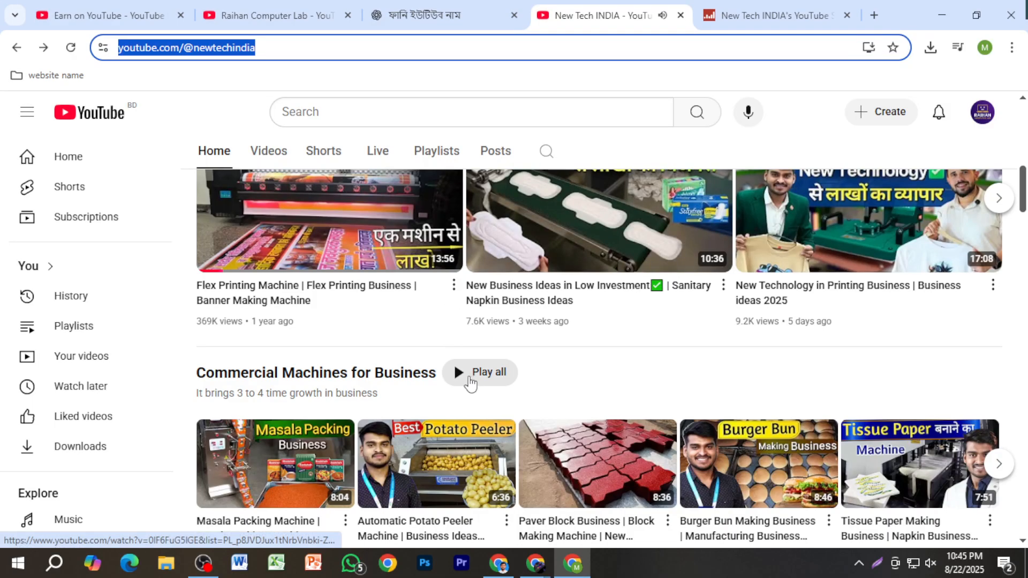
pyautogui.scroll(-1, 472, 394)
pyautogui.scroll(2, 471, 407)
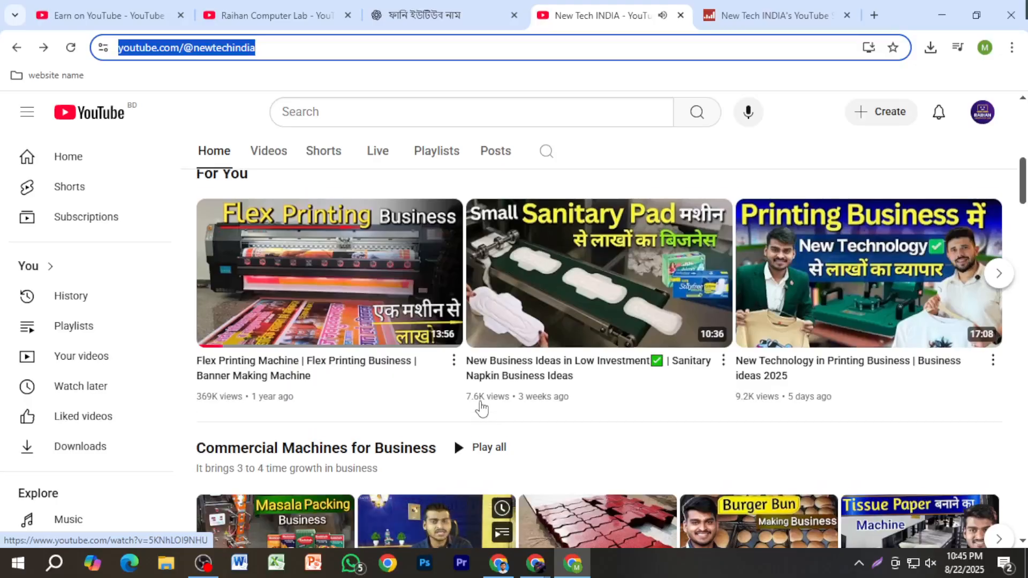
pyautogui.click(274, 155)
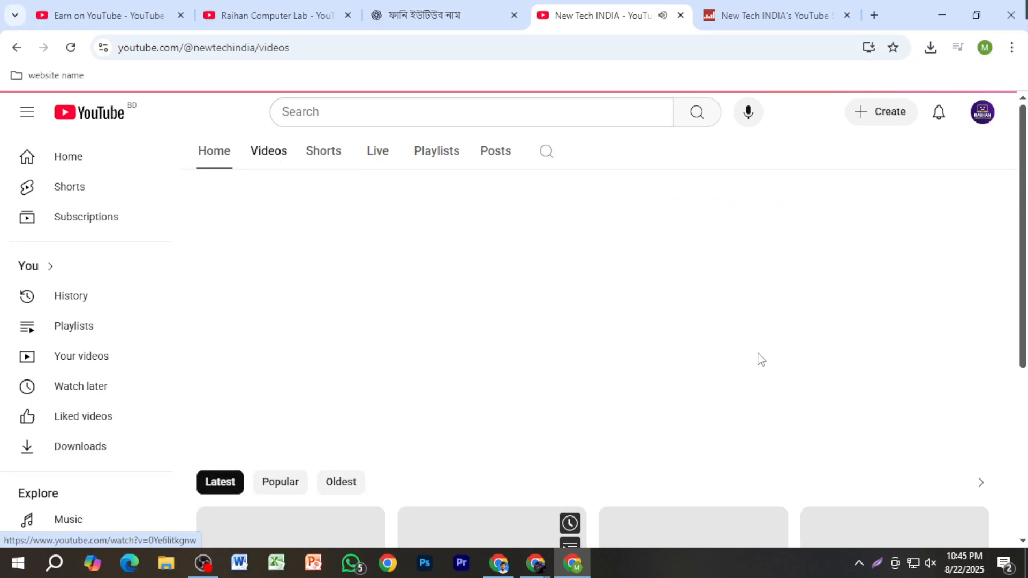
pyautogui.scroll(-2, 712, 367)
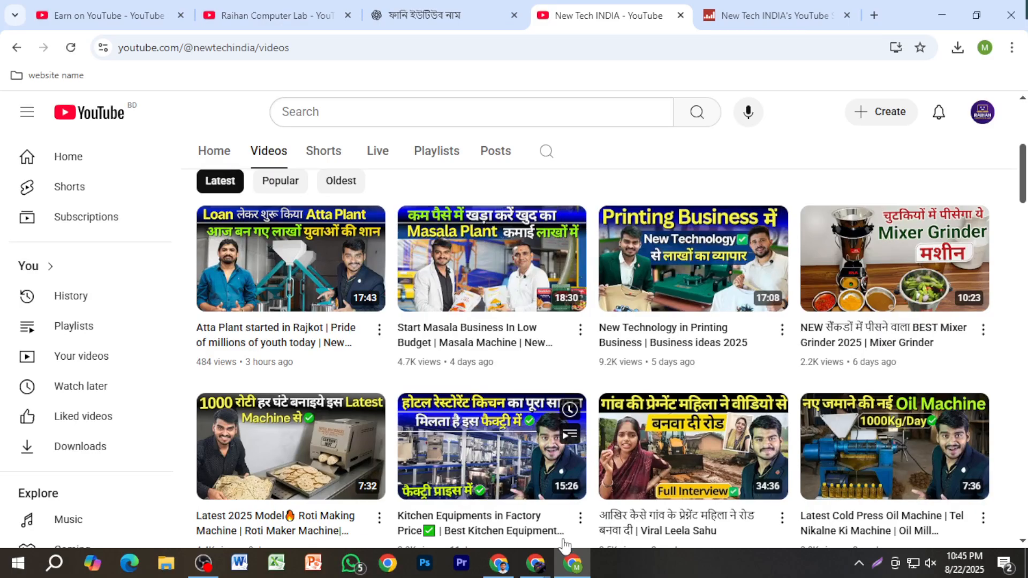
# Step: Switch to the Google Meet call window and bring up OBS Studio
pyautogui.moveTo(536, 564)
pyautogui.click(497, 487)
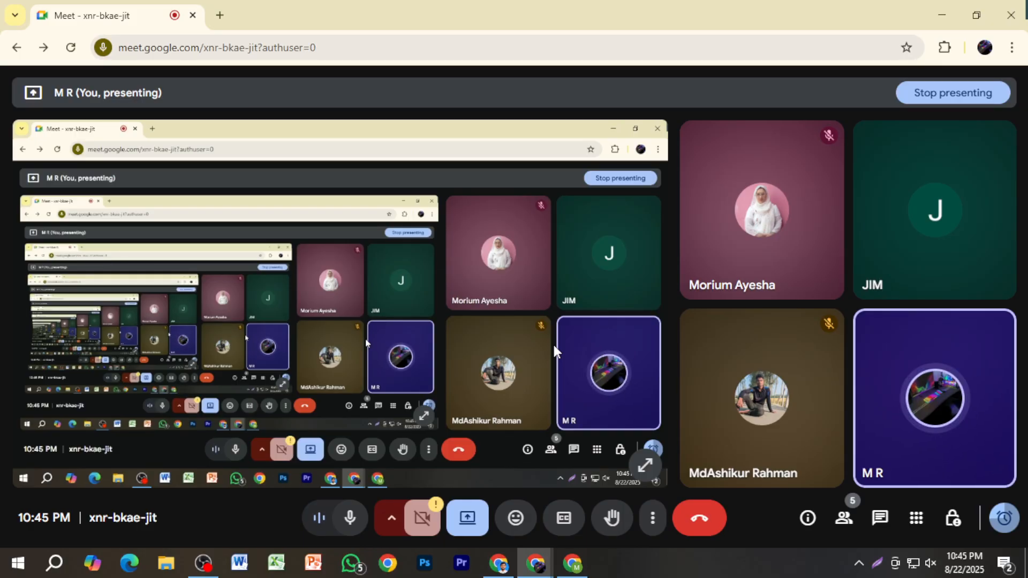
pyautogui.click(203, 562)
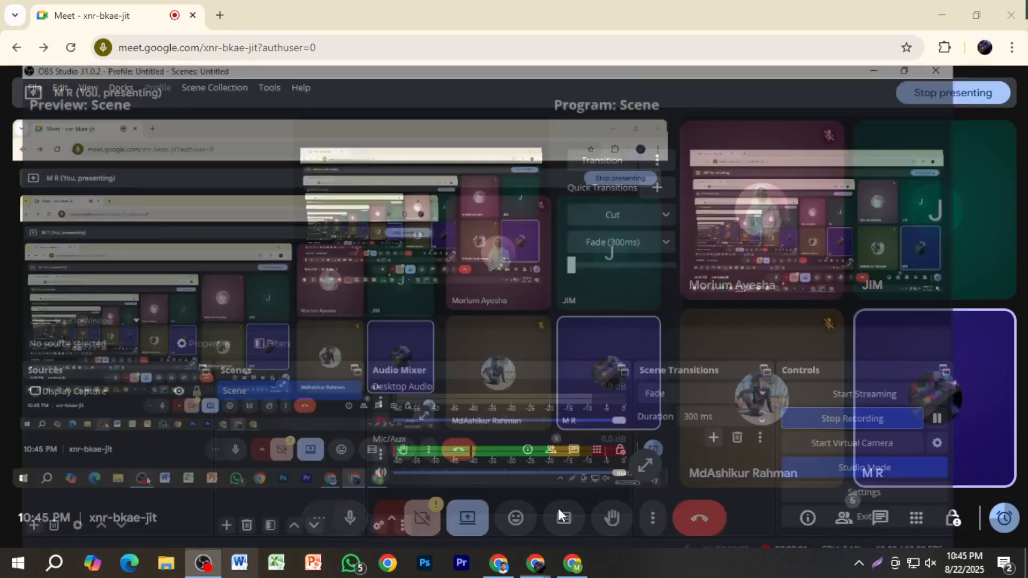